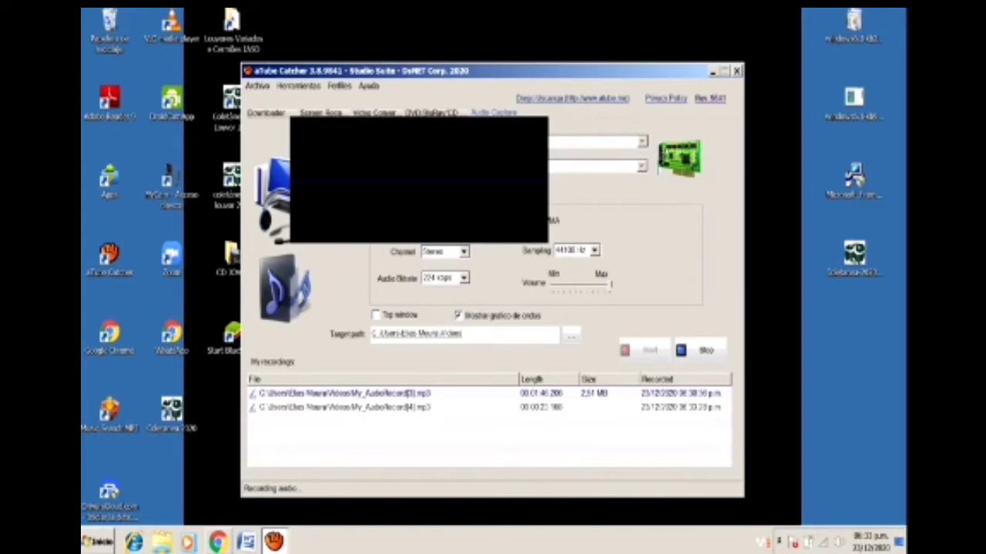
Step: Show the desktop and launch the Coletanea 2020 program from its shortcut
{"action": "key", "text": "super+d"}
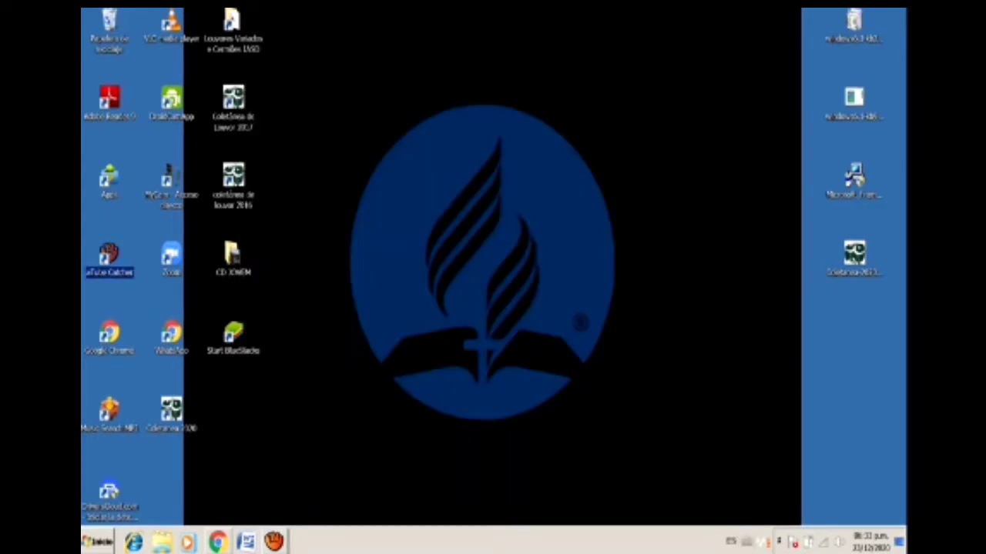
{"action": "left_click", "coordinate": [171, 412]}
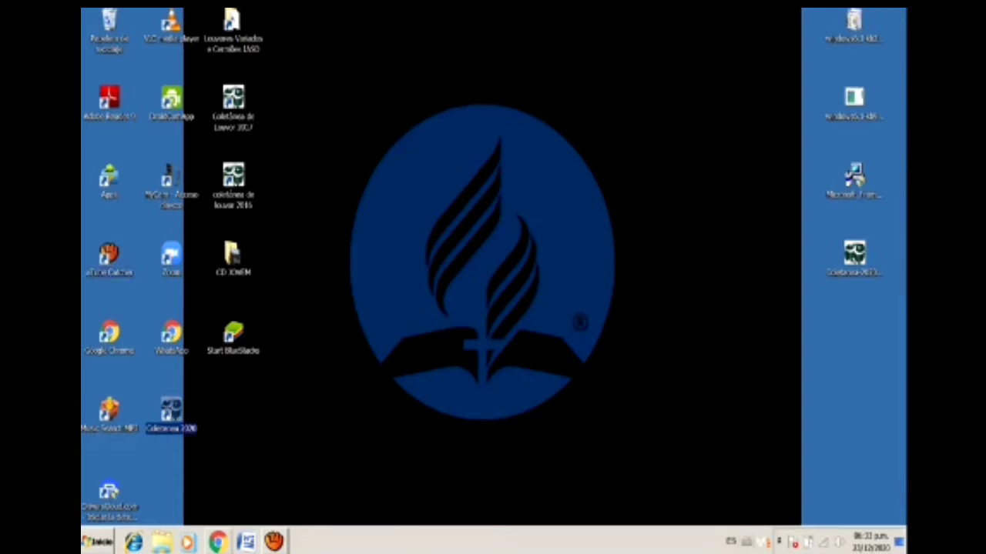
{"action": "key", "text": "Return"}
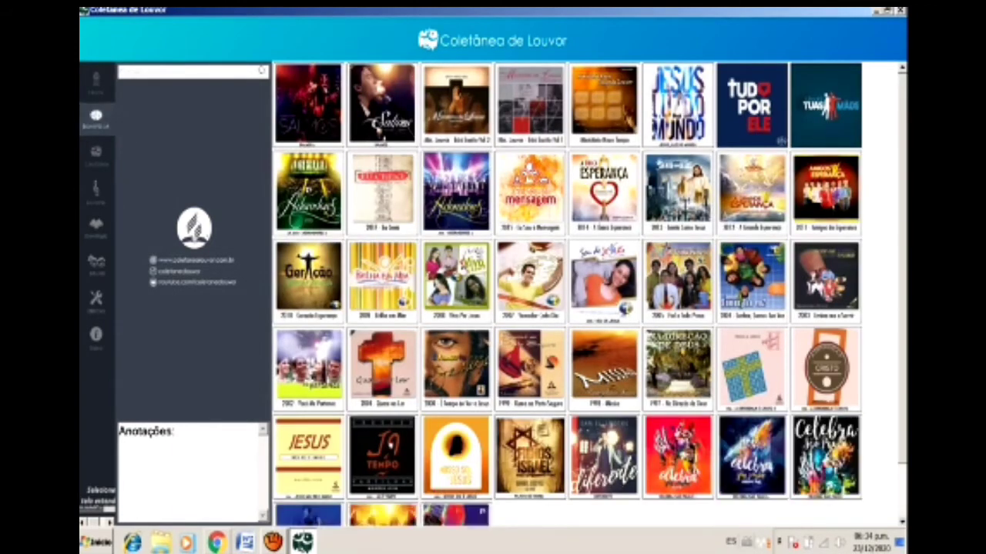
Step: Look through the full grid of album covers in the current collection, from the first row to the last
{"action": "scroll", "coordinate": [566, 293], "scroll_direction": "down", "scroll_amount": 1}
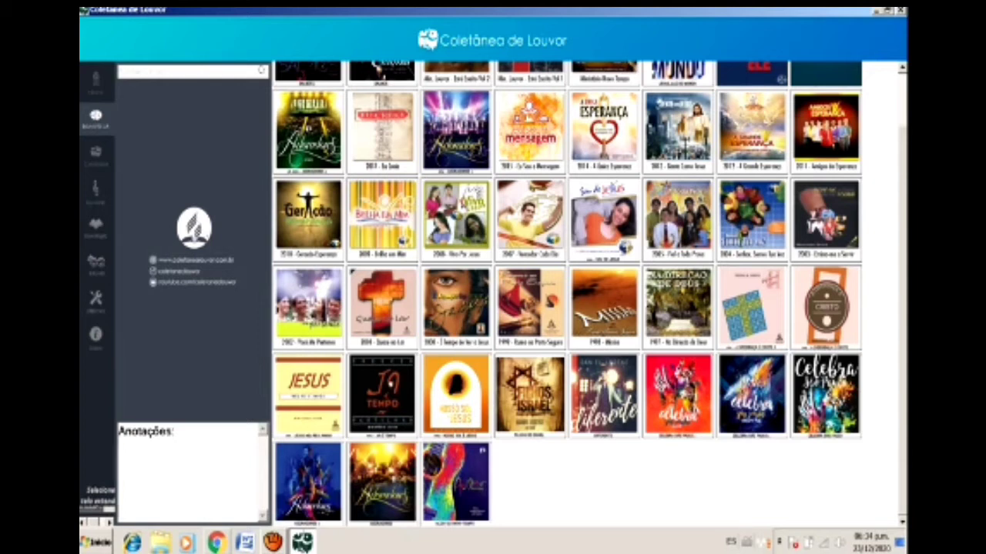
{"action": "scroll", "coordinate": [567, 295], "scroll_direction": "up", "scroll_amount": 1}
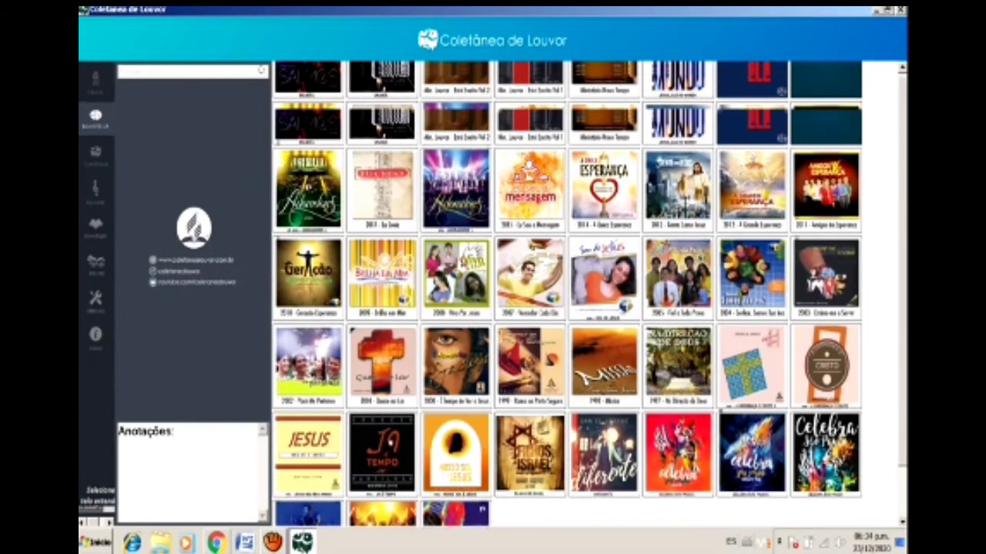
{"action": "scroll", "coordinate": [566, 293], "scroll_direction": "down", "scroll_amount": 1}
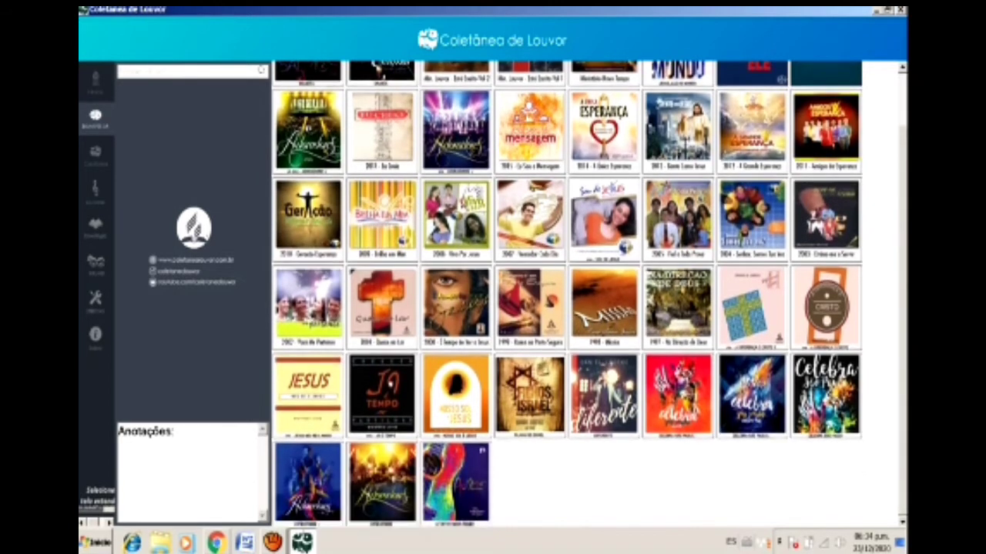
{"action": "scroll", "coordinate": [567, 295], "scroll_direction": "up", "scroll_amount": 2}
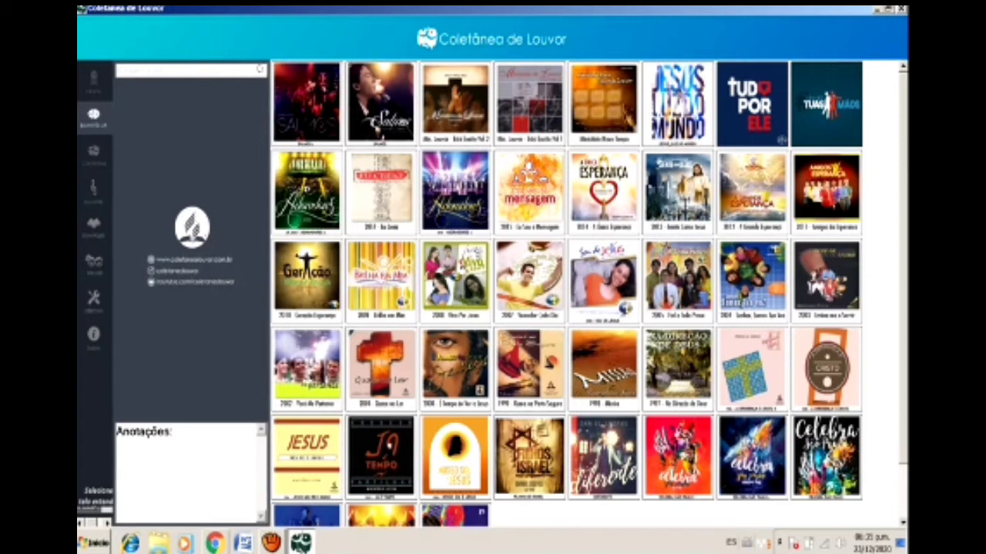
{"action": "scroll", "coordinate": [566, 293], "scroll_direction": "down", "scroll_amount": 2}
{"action": "scroll", "coordinate": [566, 293], "scroll_direction": "up", "scroll_amount": 1}
{"action": "scroll", "coordinate": [567, 292], "scroll_direction": "up", "scroll_amount": 1}
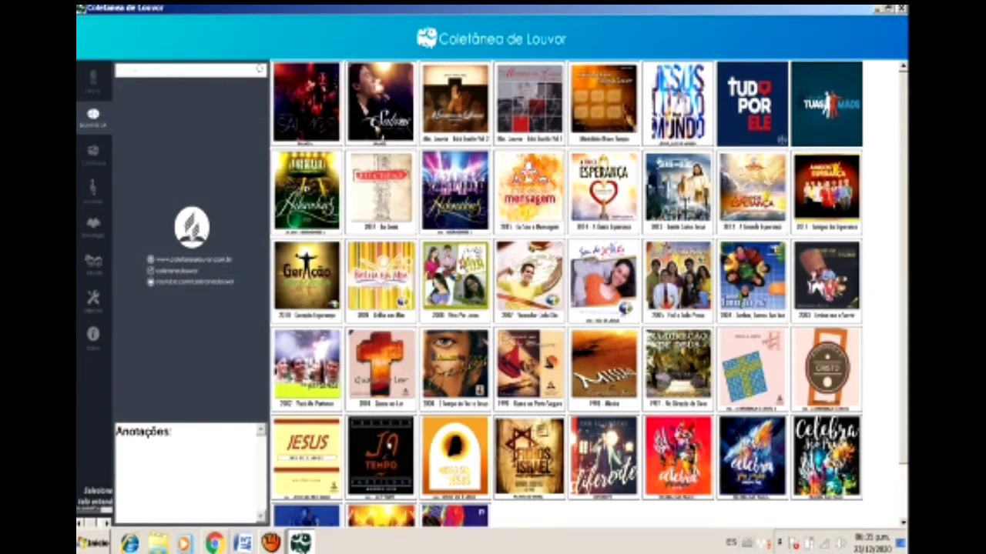
{"action": "scroll", "coordinate": [567, 290], "scroll_direction": "down", "scroll_amount": 1}
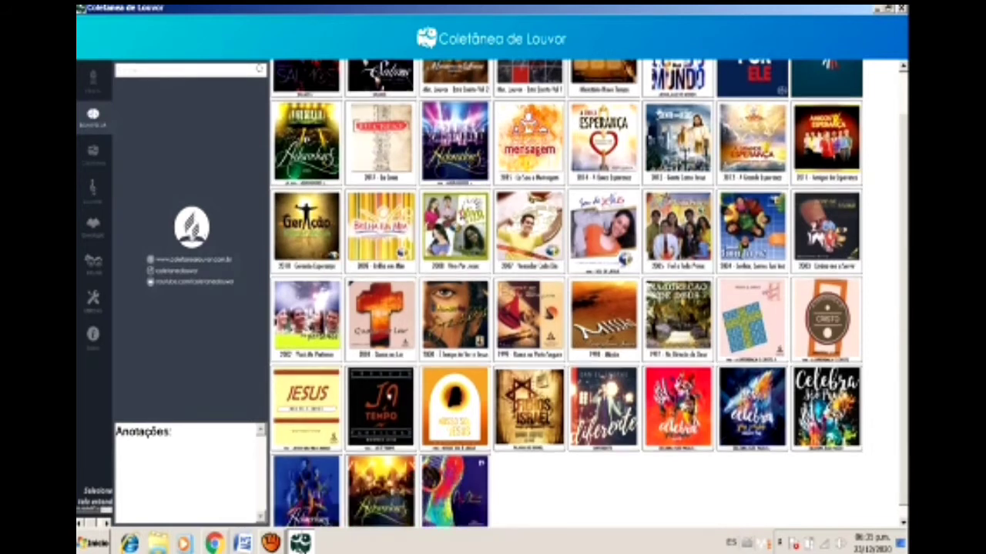
{"action": "scroll", "coordinate": [567, 293], "scroll_direction": "down", "scroll_amount": 1}
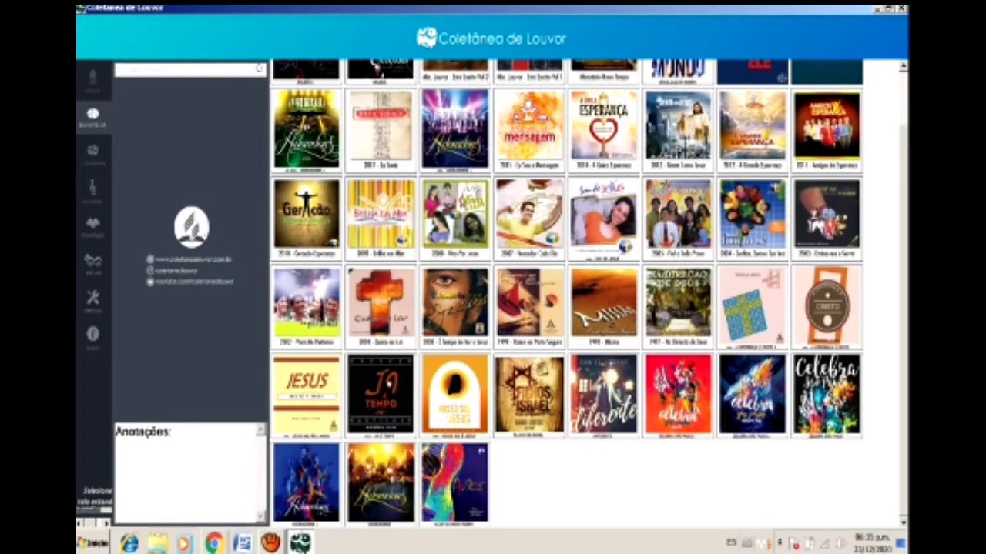
Step: Browse the Coletânea albums, the music section after it, the worship-moment songs and the children's albums
{"action": "left_click", "coordinate": [93, 154]}
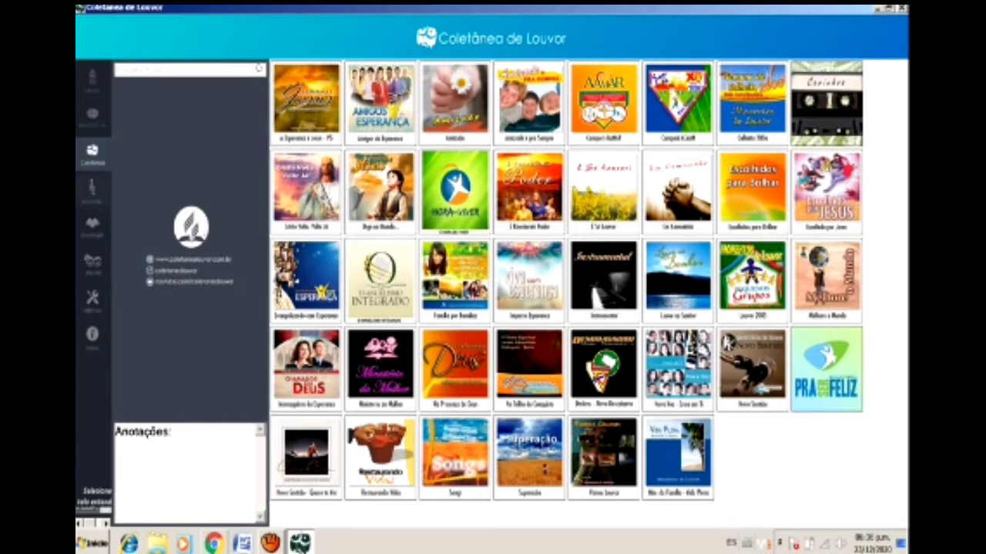
{"action": "left_click", "coordinate": [92, 191]}
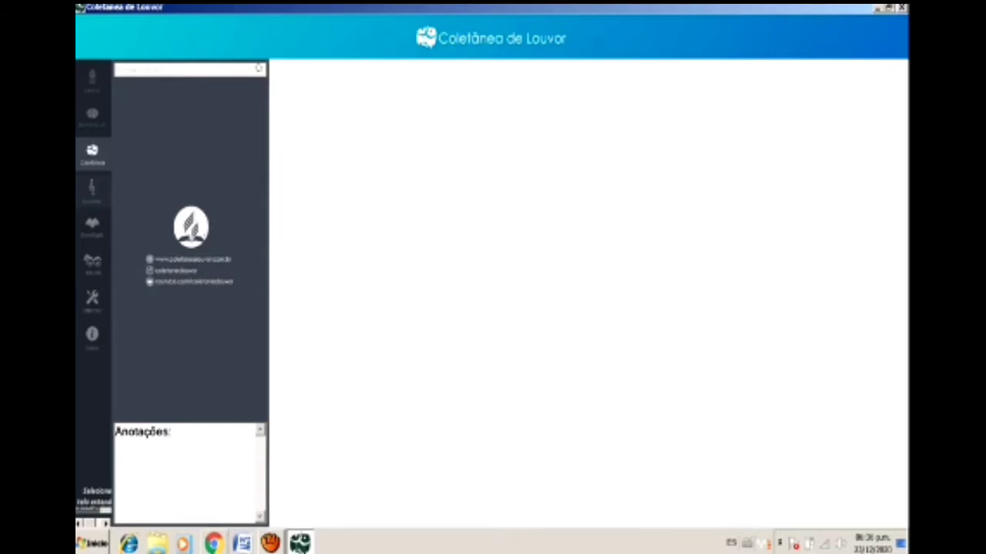
{"action": "left_click", "coordinate": [92, 190]}
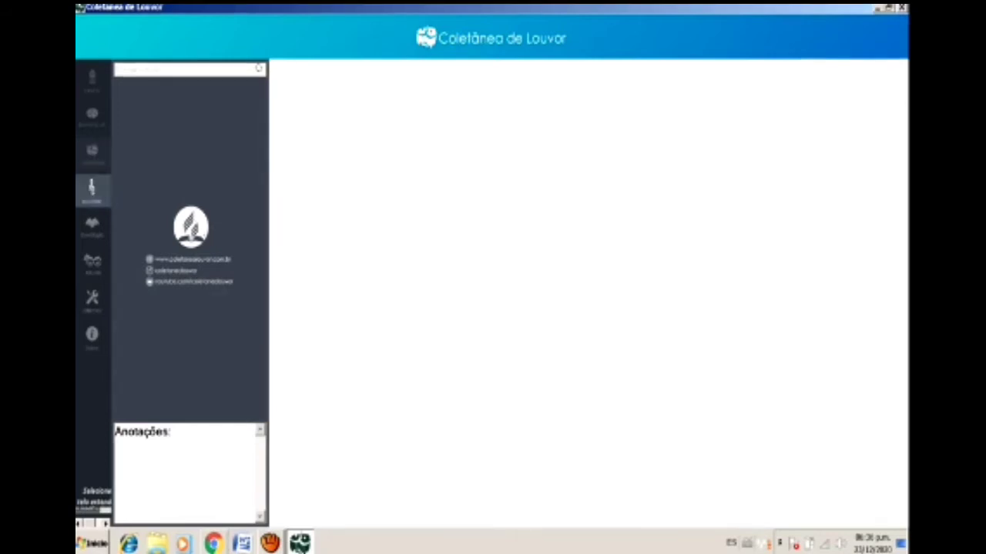
{"action": "left_click", "coordinate": [93, 154]}
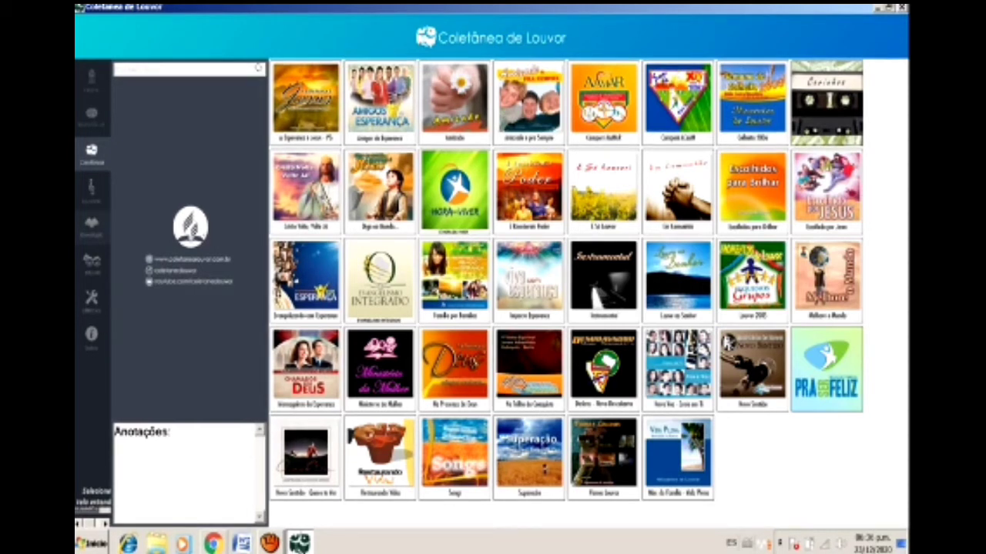
{"action": "left_click", "coordinate": [92, 189]}
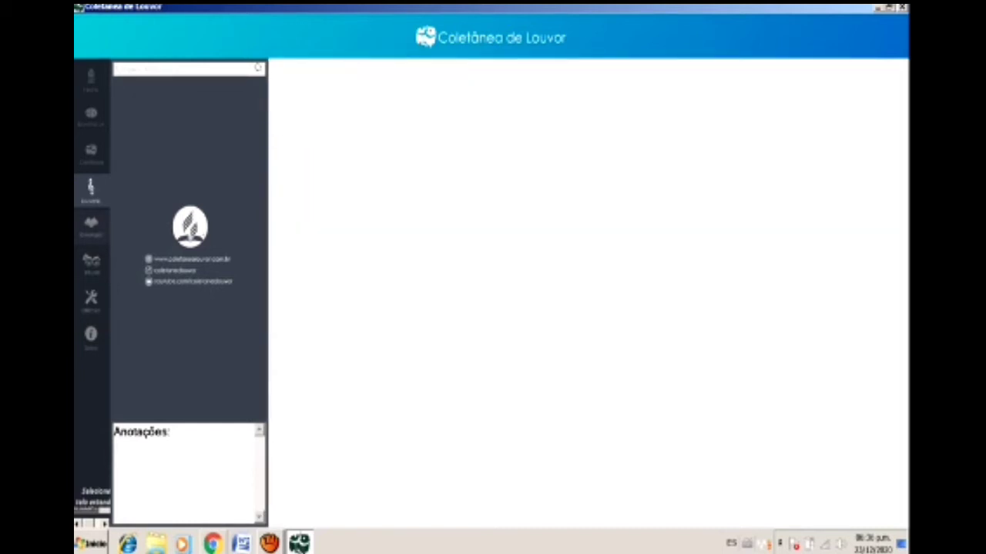
{"action": "left_click", "coordinate": [91, 225]}
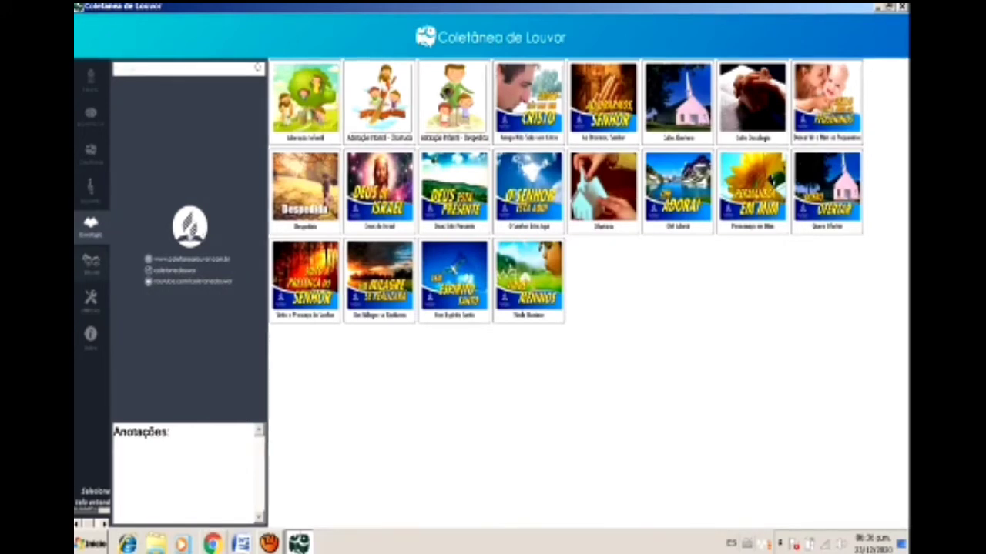
{"action": "left_click", "coordinate": [91, 264]}
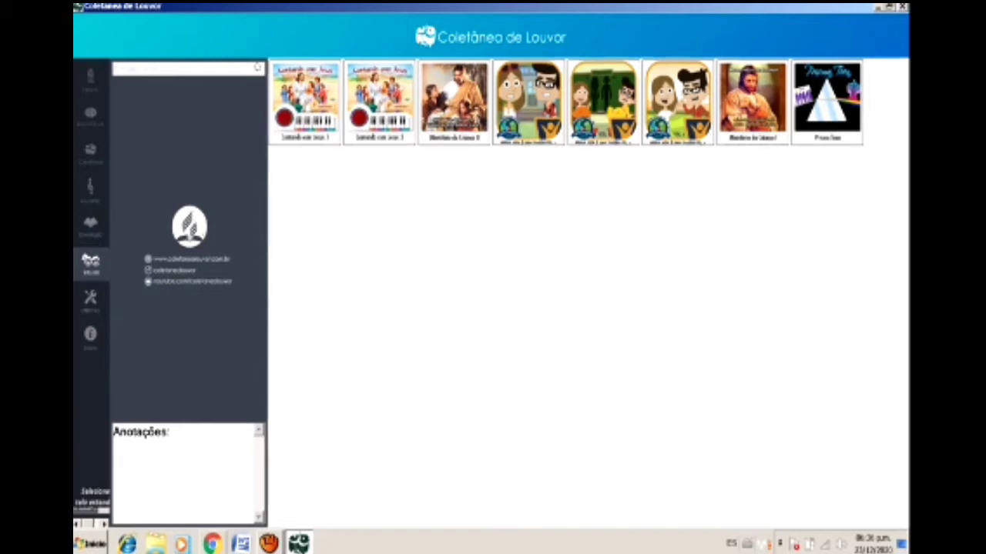
Step: Display the utilities section, view its stopwatch tool, and close the stopwatch again
{"action": "left_click", "coordinate": [91, 300]}
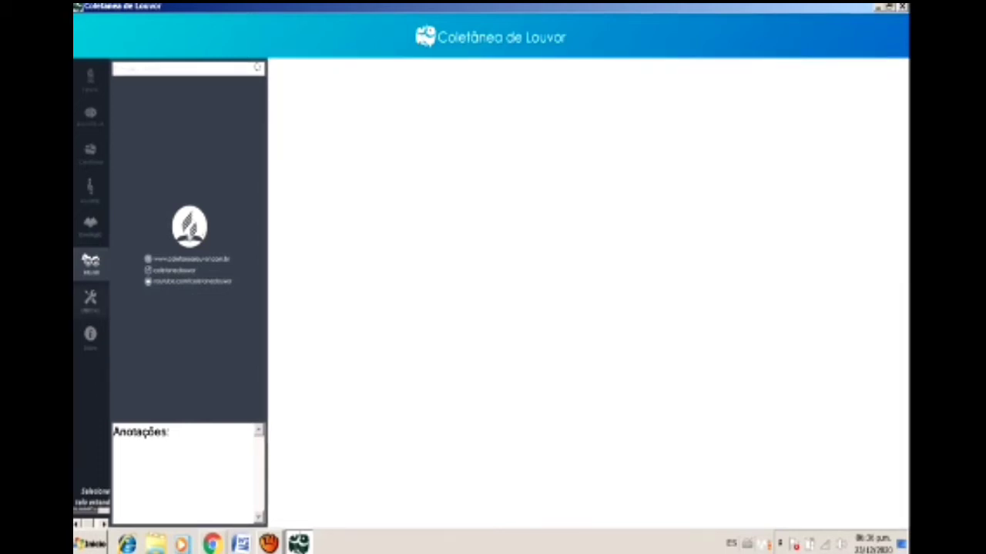
{"action": "left_click", "coordinate": [90, 301]}
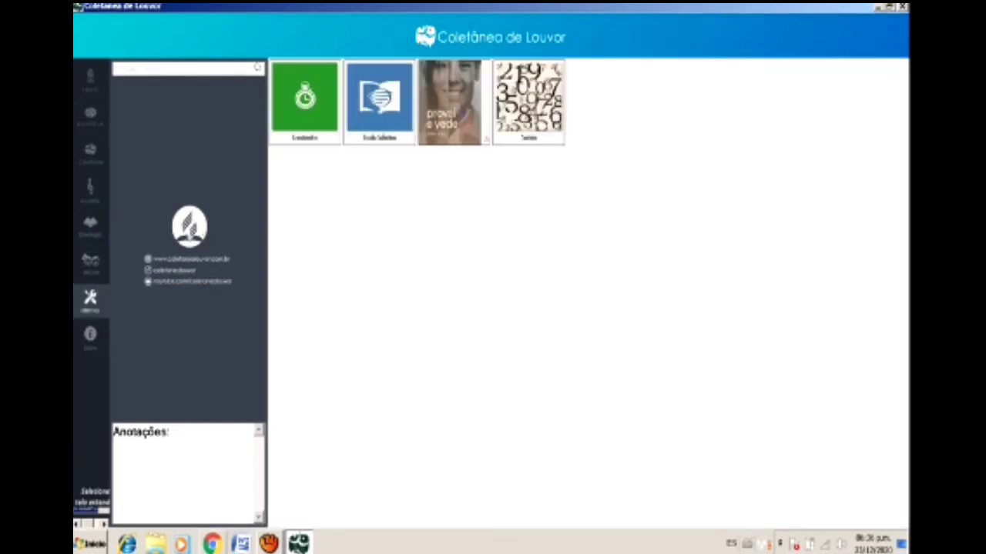
{"action": "left_click", "coordinate": [304, 101]}
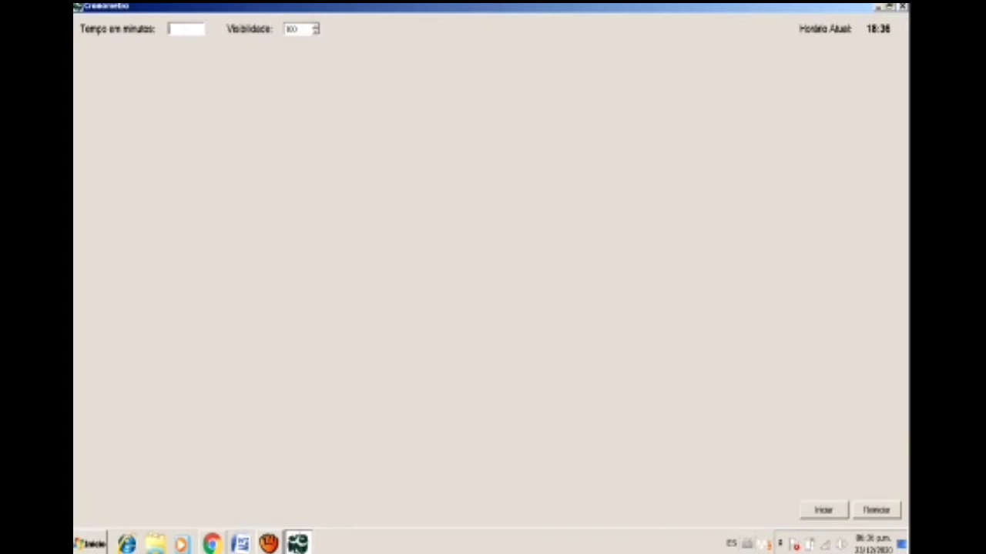
{"action": "key", "text": "alt+F4"}
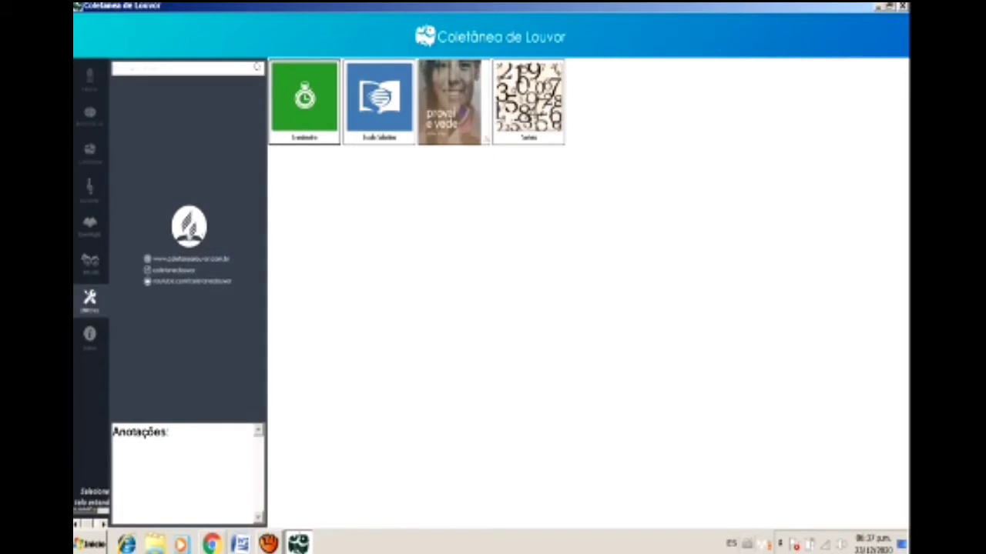
Step: View the Escola Sabatina countdown and the Sorteio number-draw utilities, closing each one after viewing
{"action": "left_click", "coordinate": [379, 101]}
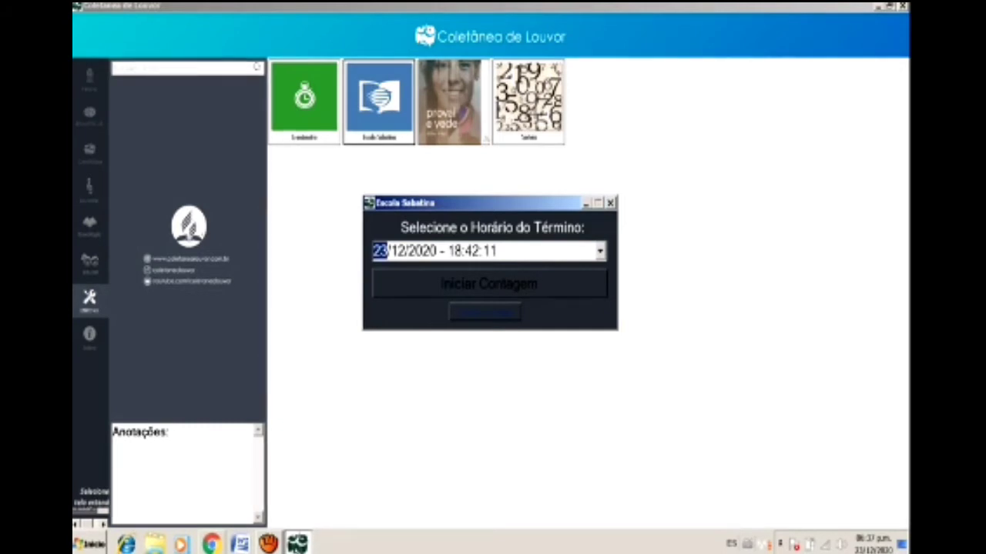
{"action": "left_click", "coordinate": [610, 202]}
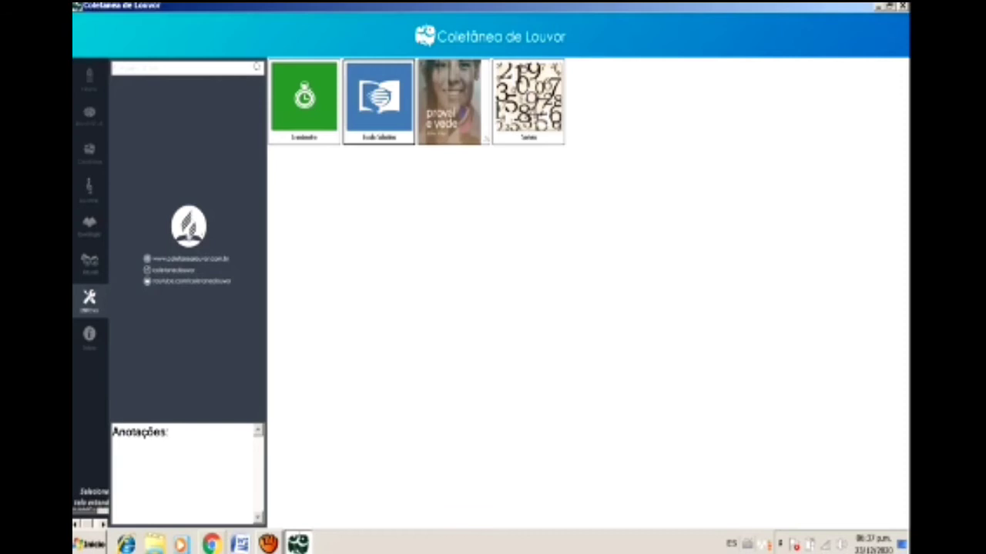
{"action": "left_click", "coordinate": [528, 101]}
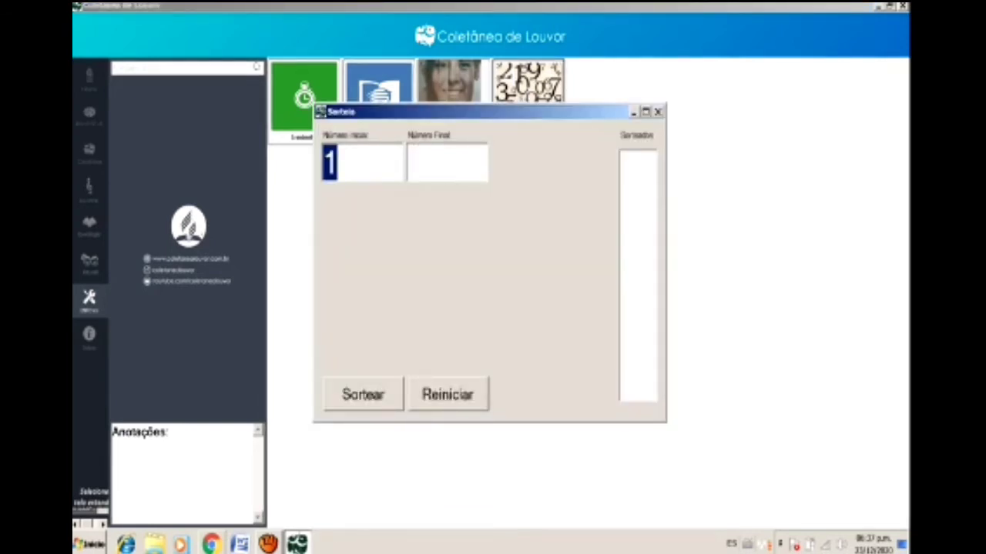
{"action": "left_click", "coordinate": [657, 111]}
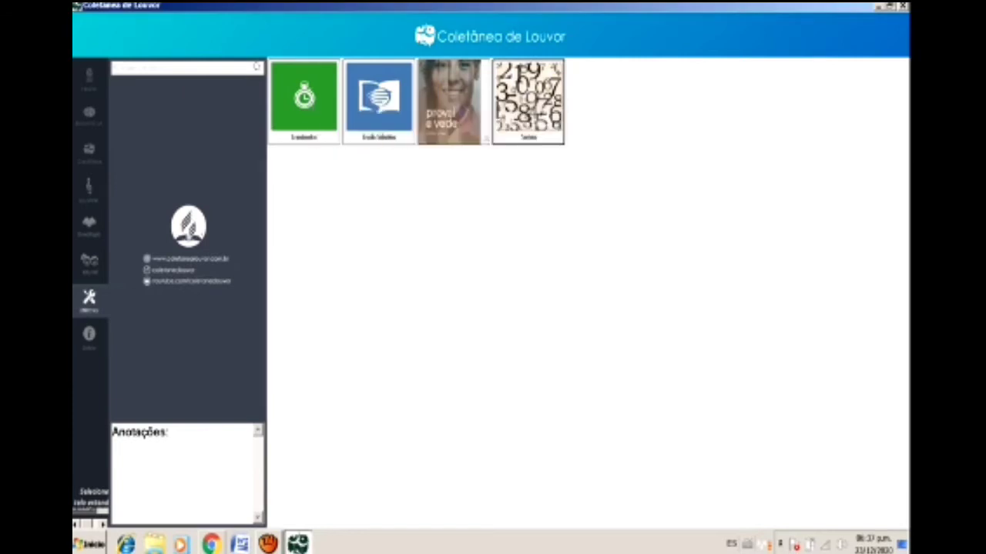
Step: Try to open the Provai e Vede content for 26/12/2020, and close its dialog
{"action": "left_click", "coordinate": [453, 101]}
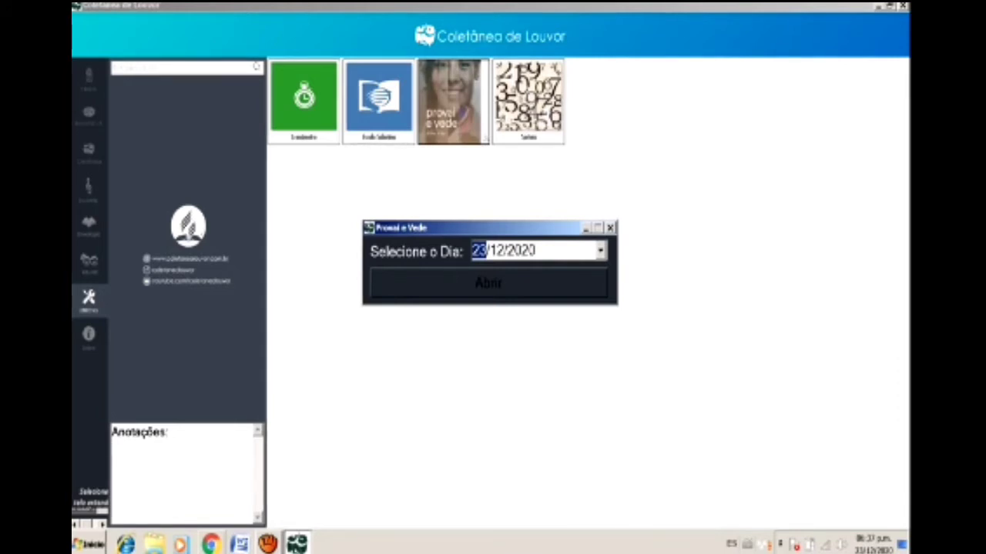
{"action": "left_click", "coordinate": [600, 250]}
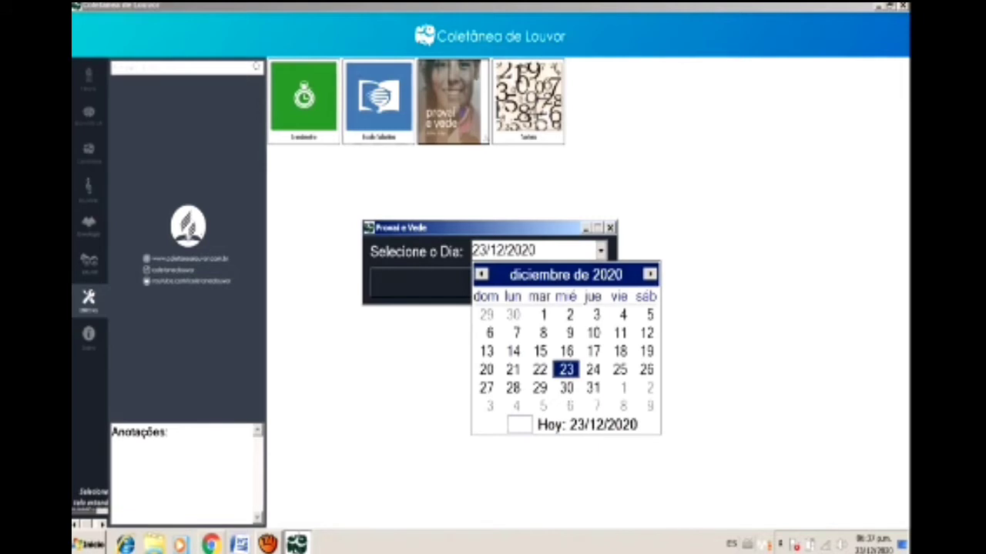
{"action": "left_click", "coordinate": [481, 275]}
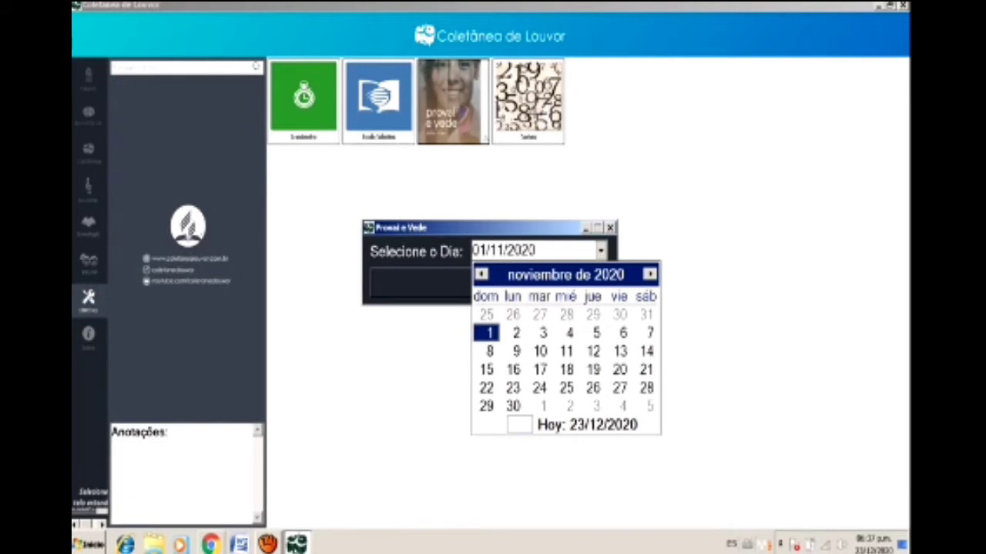
{"action": "left_click", "coordinate": [649, 274]}
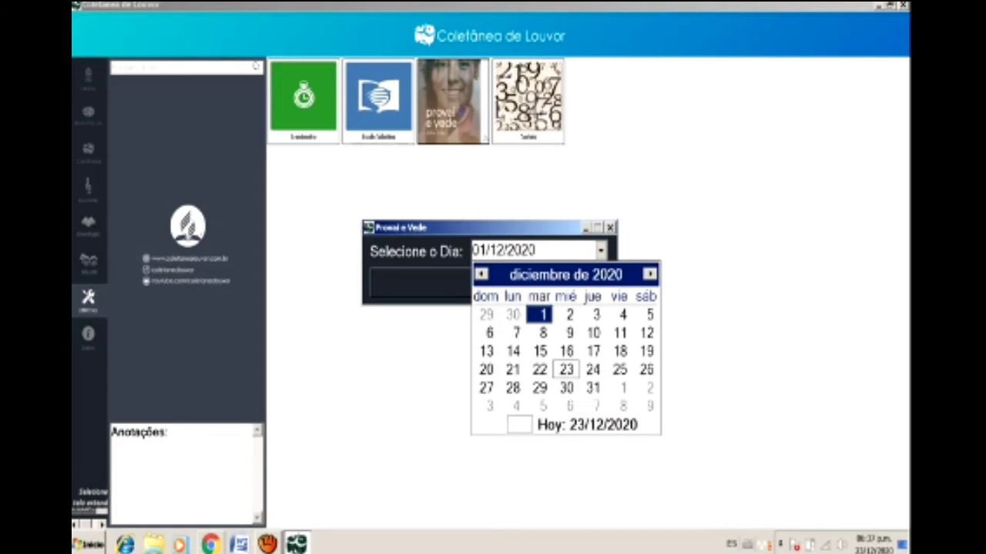
{"action": "left_click", "coordinate": [646, 370]}
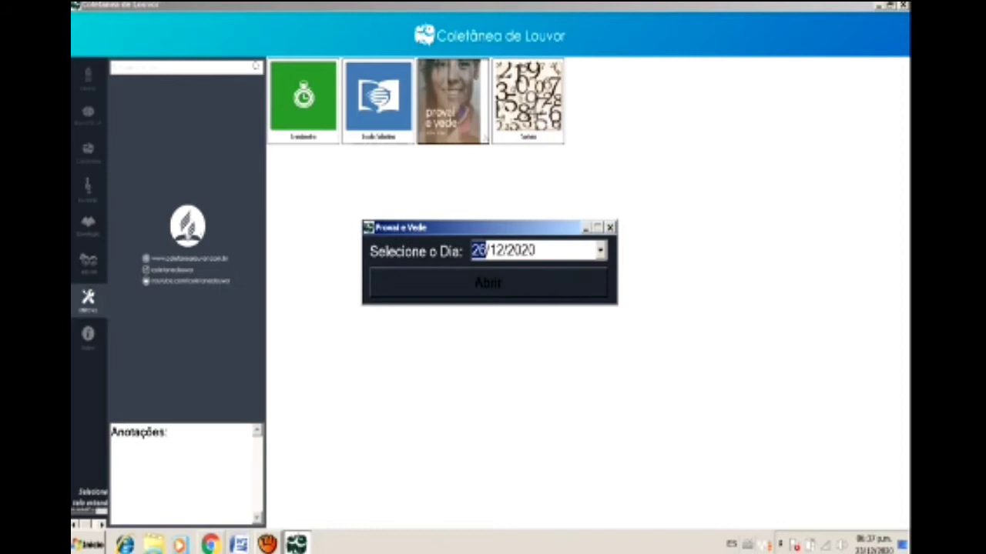
{"action": "left_click", "coordinate": [488, 283]}
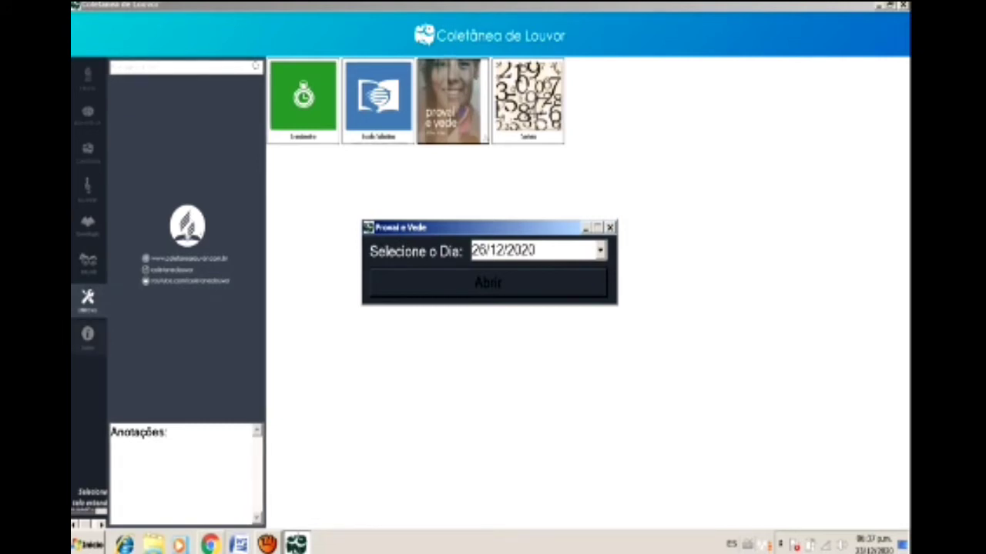
{"action": "left_click", "coordinate": [610, 227]}
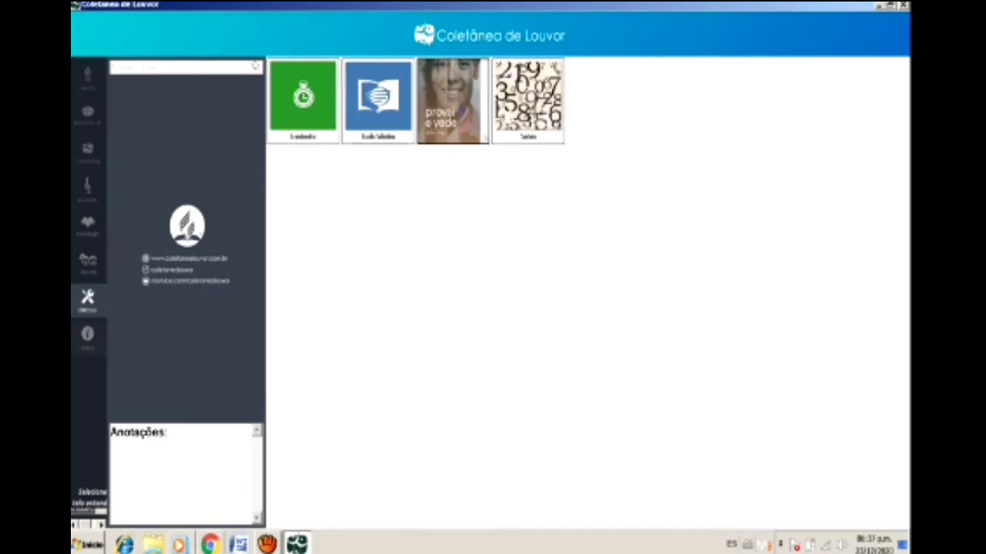
Step: View the program's Sobre information with its credits and version, and close it
{"action": "left_click", "coordinate": [87, 337]}
{"action": "left_click", "coordinate": [87, 333]}
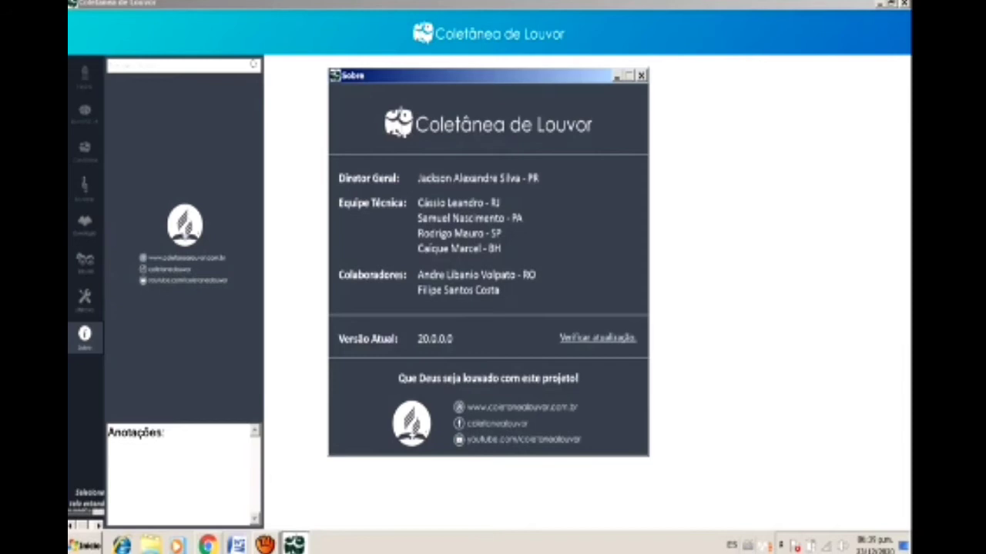
{"action": "key", "text": "Escape"}
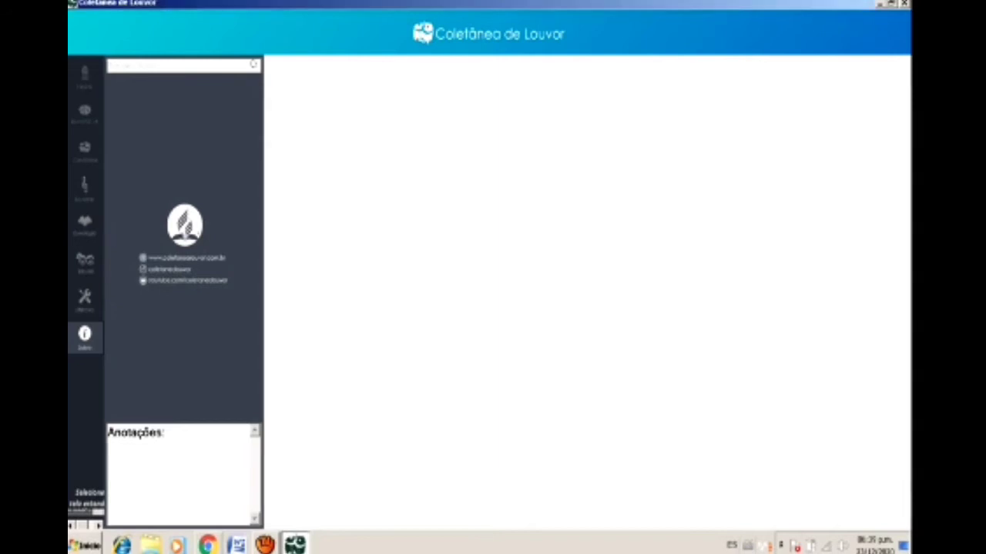
Step: Switch to Google Chrome and open the website coletanealouvor.com.br
{"action": "key", "text": "alt+Tab"}
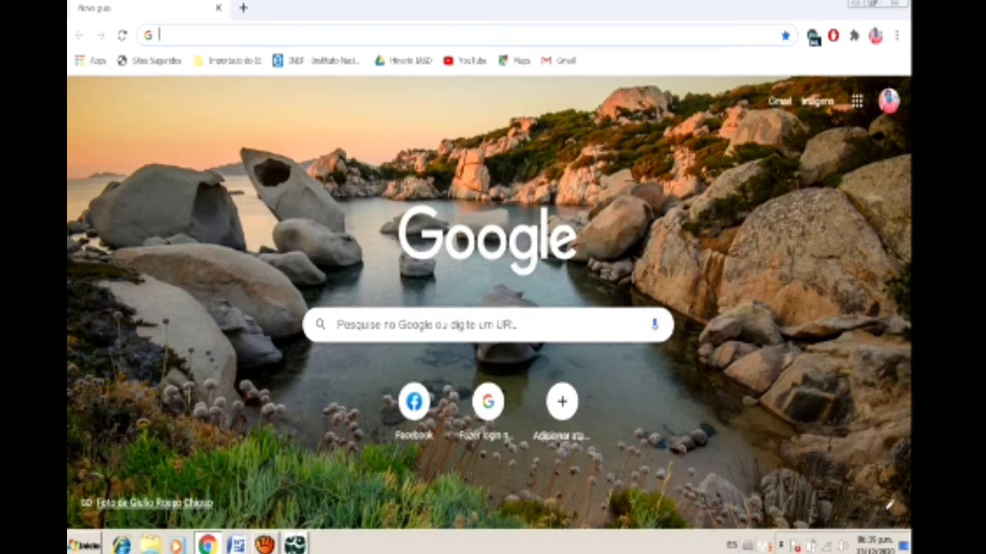
{"action": "left_click", "coordinate": [337, 324]}
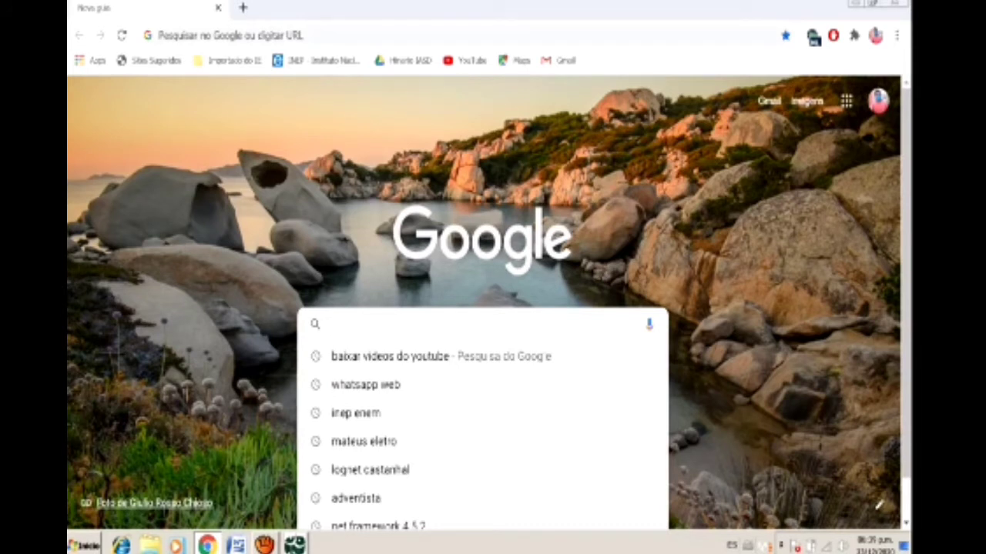
{"action": "left_click", "coordinate": [166, 34]}
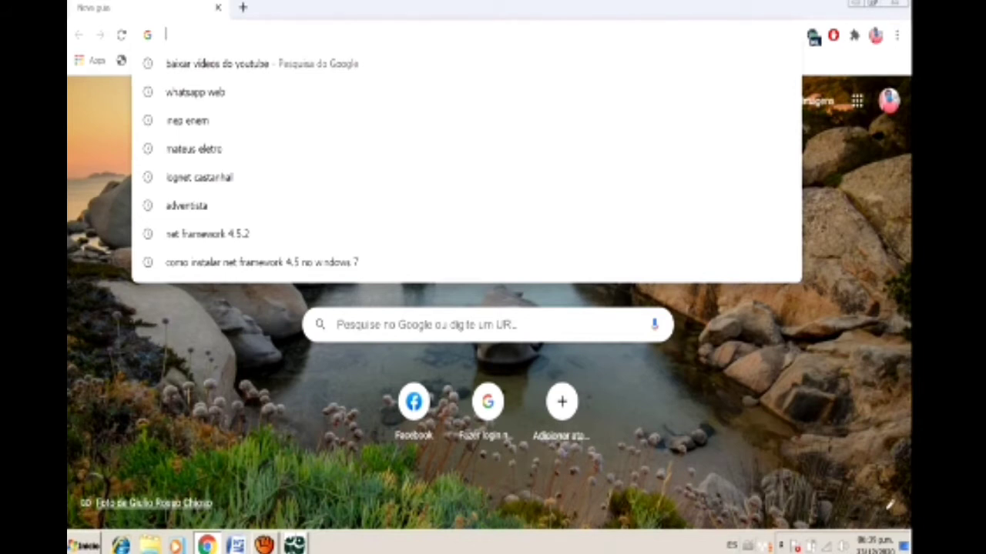
{"action": "type", "text": "coletanealouvor.com.br"}
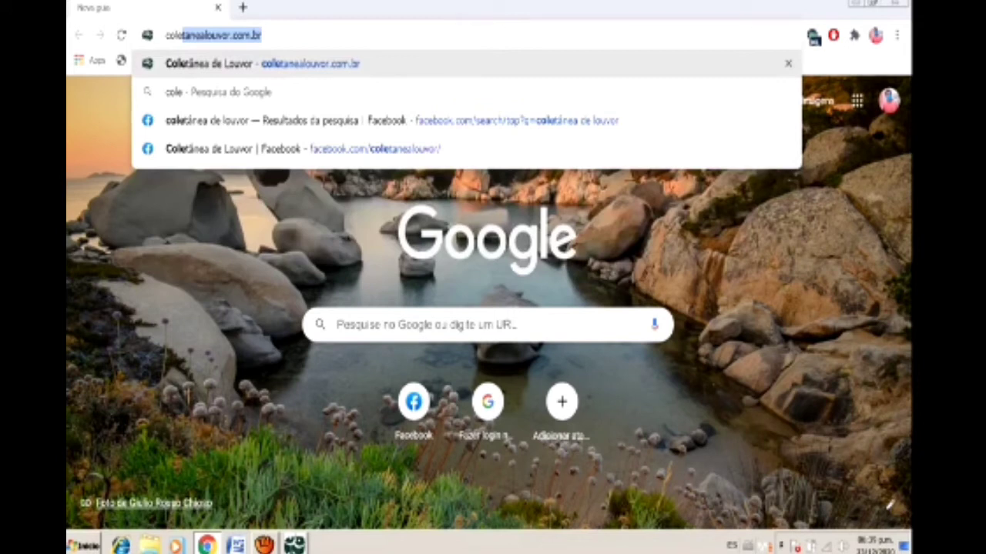
{"action": "key", "text": "Right"}
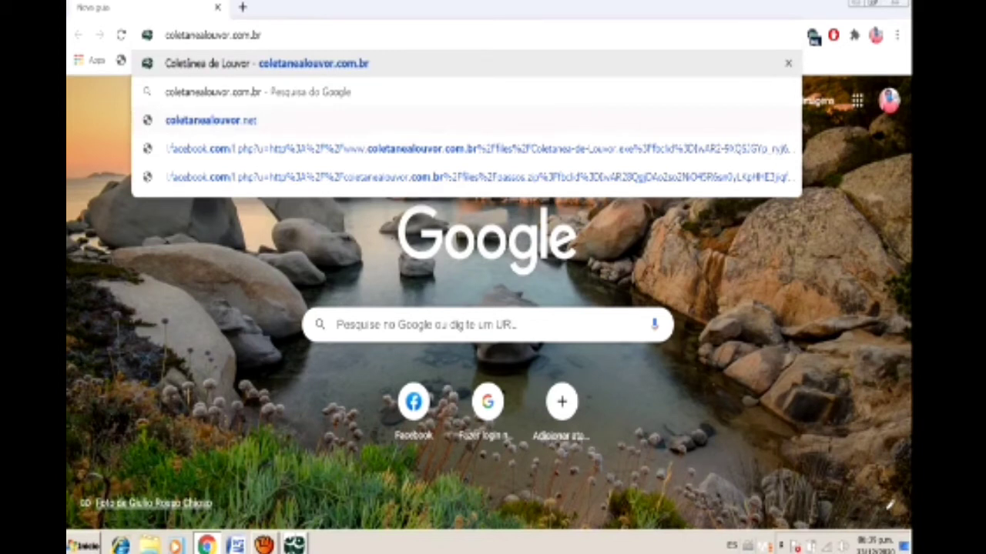
{"action": "key", "text": "Return"}
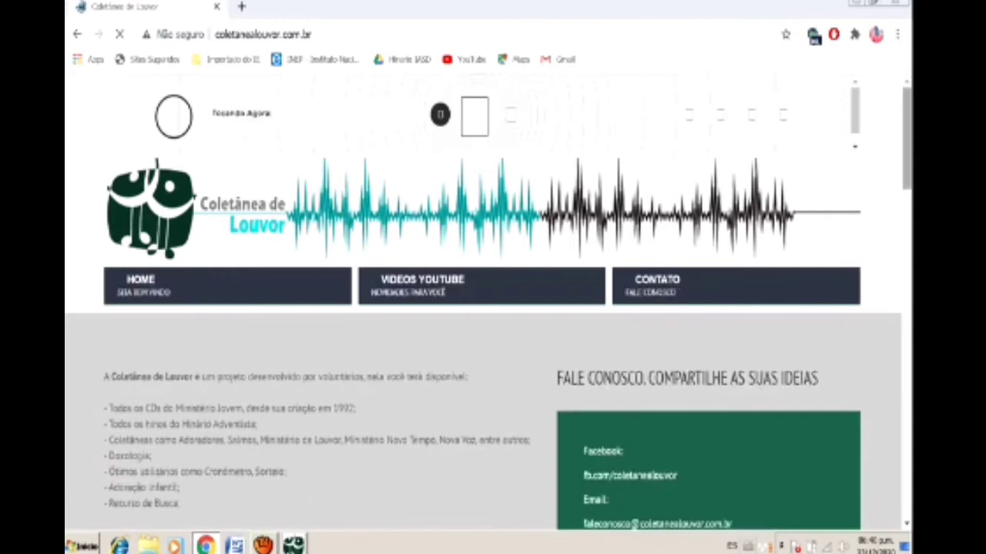
Step: Examine the site's 2020 version notes, the folder-structure notice and the list of separately downloadable hymn collections
{"action": "scroll", "coordinate": [483, 416], "scroll_direction": "down", "scroll_amount": 3}
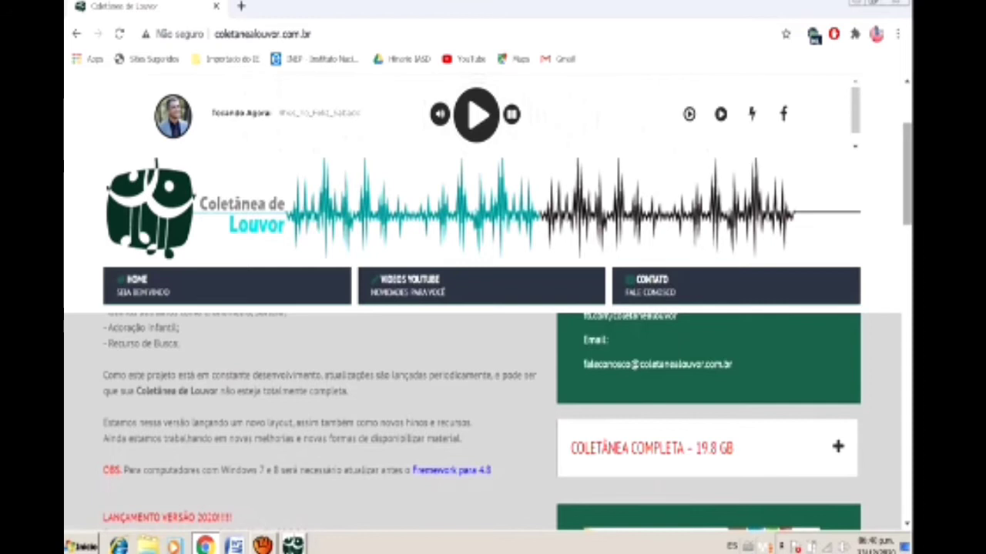
{"action": "scroll", "coordinate": [481, 416], "scroll_direction": "down", "scroll_amount": 1}
{"action": "scroll", "coordinate": [481, 416], "scroll_direction": "down", "scroll_amount": 1}
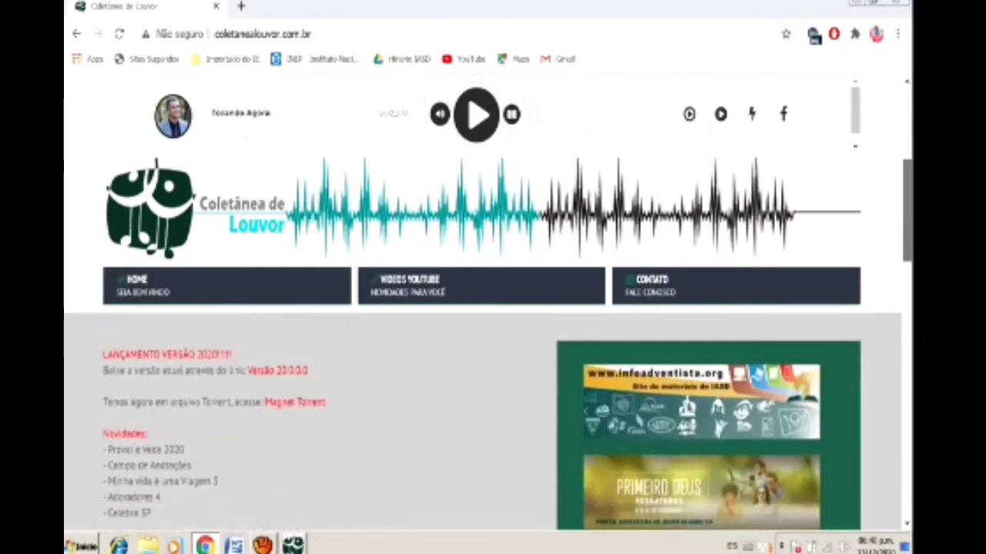
{"action": "scroll", "coordinate": [482, 416], "scroll_direction": "down", "scroll_amount": 1}
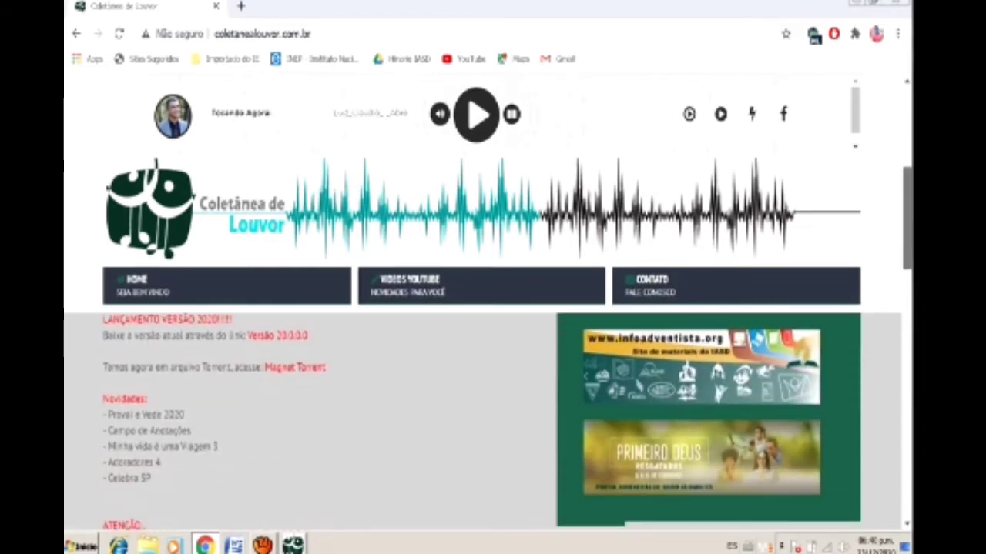
{"action": "scroll", "coordinate": [481, 416], "scroll_direction": "down", "scroll_amount": 2}
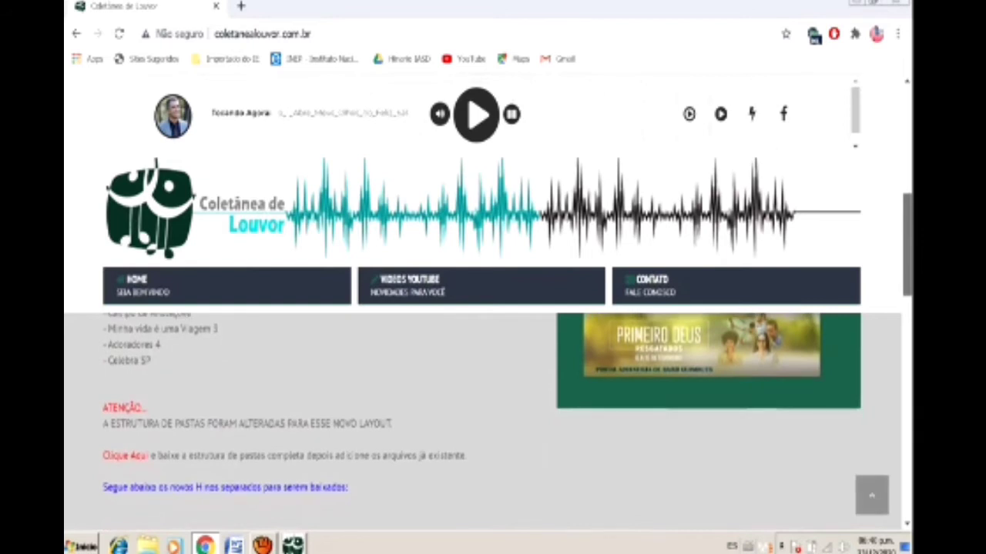
{"action": "scroll", "coordinate": [481, 416], "scroll_direction": "down", "scroll_amount": 1}
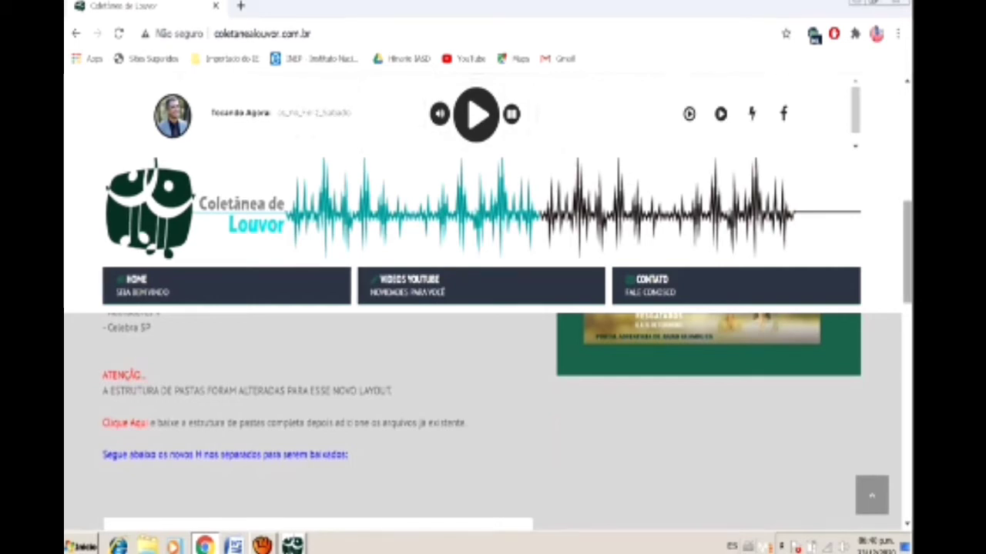
{"action": "scroll", "coordinate": [493, 416], "scroll_direction": "down", "scroll_amount": 1}
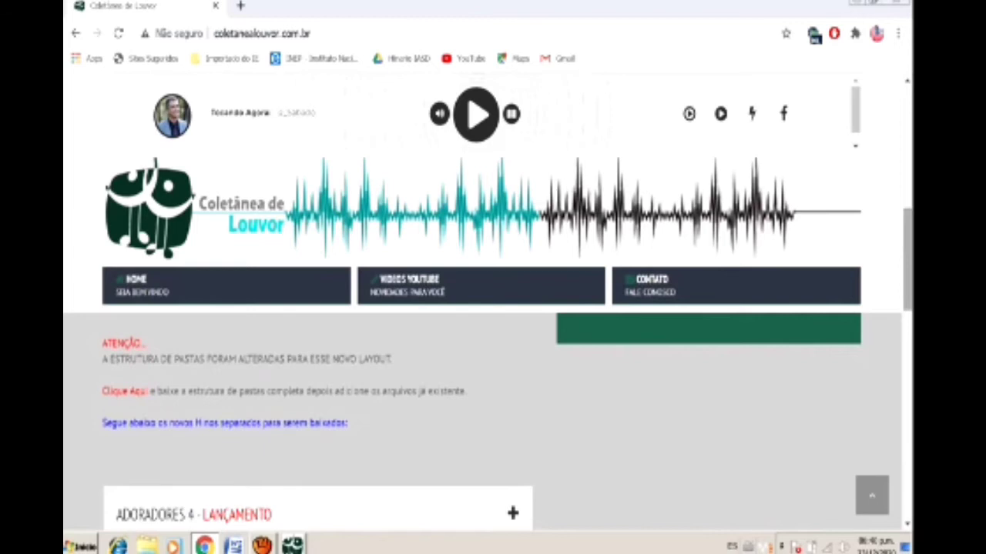
{"action": "scroll", "coordinate": [493, 415], "scroll_direction": "down", "scroll_amount": 1}
{"action": "scroll", "coordinate": [493, 416], "scroll_direction": "down", "scroll_amount": 1}
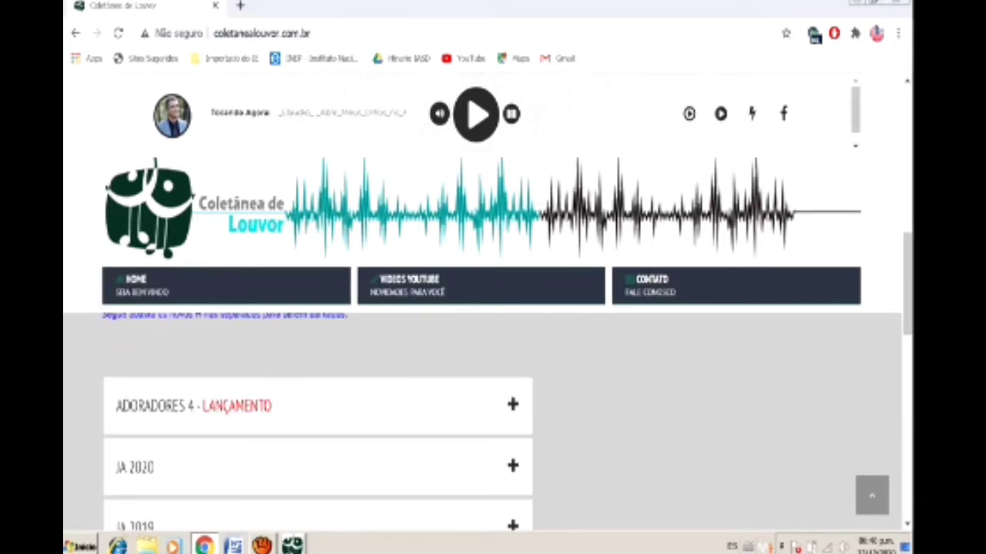
{"action": "scroll", "coordinate": [493, 416], "scroll_direction": "down", "scroll_amount": 4}
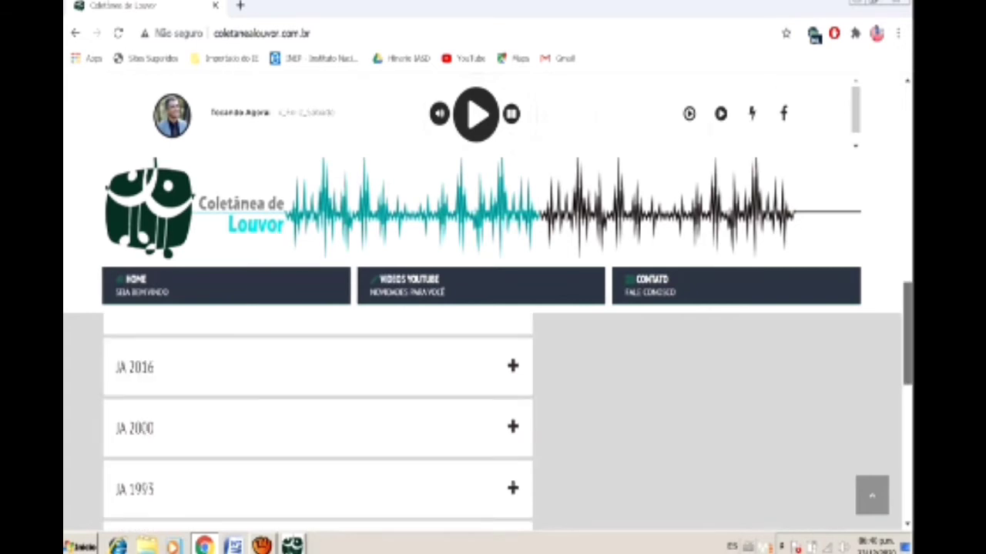
{"action": "scroll", "coordinate": [493, 416], "scroll_direction": "down", "scroll_amount": 10}
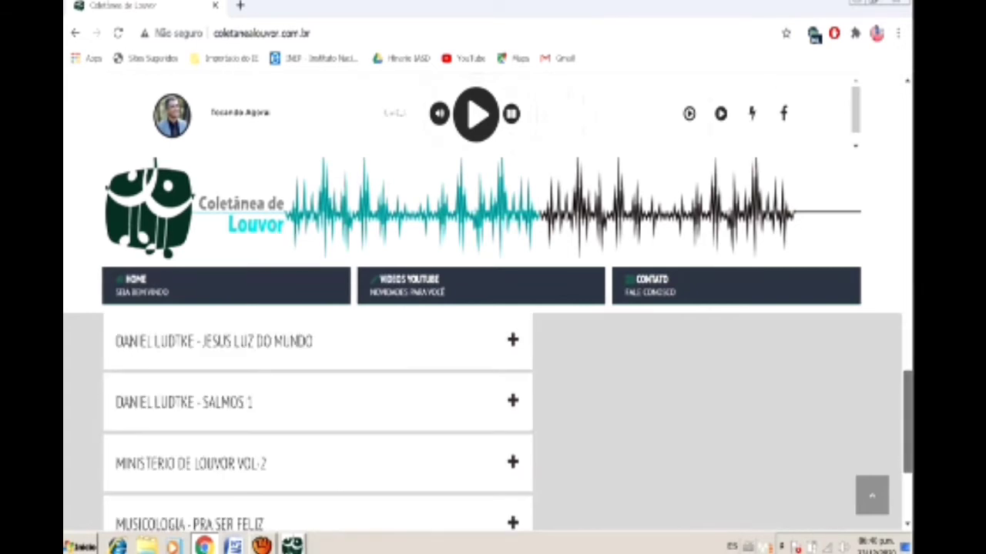
{"action": "scroll", "coordinate": [493, 416], "scroll_direction": "down", "scroll_amount": 2}
Step: Start downloading the complete folder-structure archive linked in the site's Atenção notice
{"action": "scroll", "coordinate": [493, 416], "scroll_direction": "up", "scroll_amount": 5}
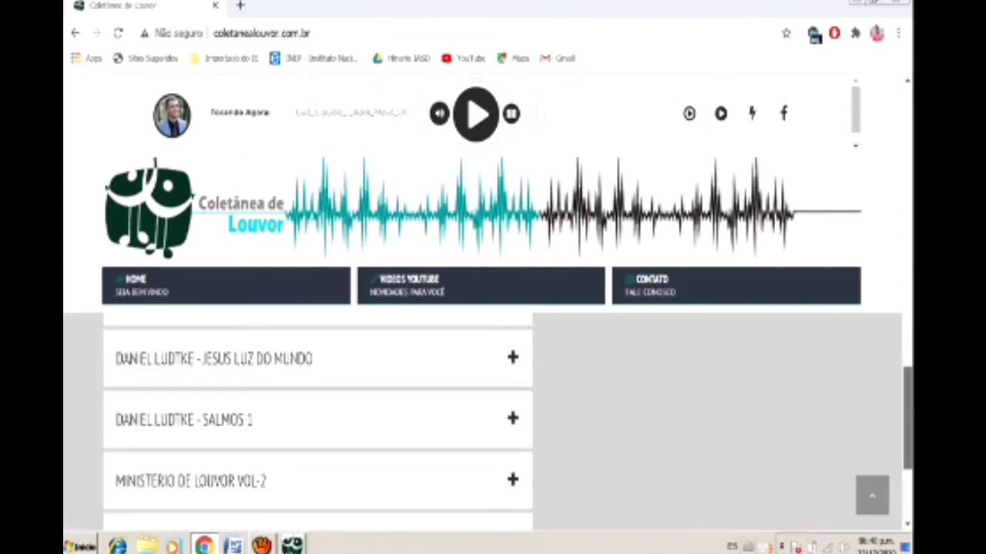
{"action": "scroll", "coordinate": [493, 416], "scroll_direction": "up", "scroll_amount": 1}
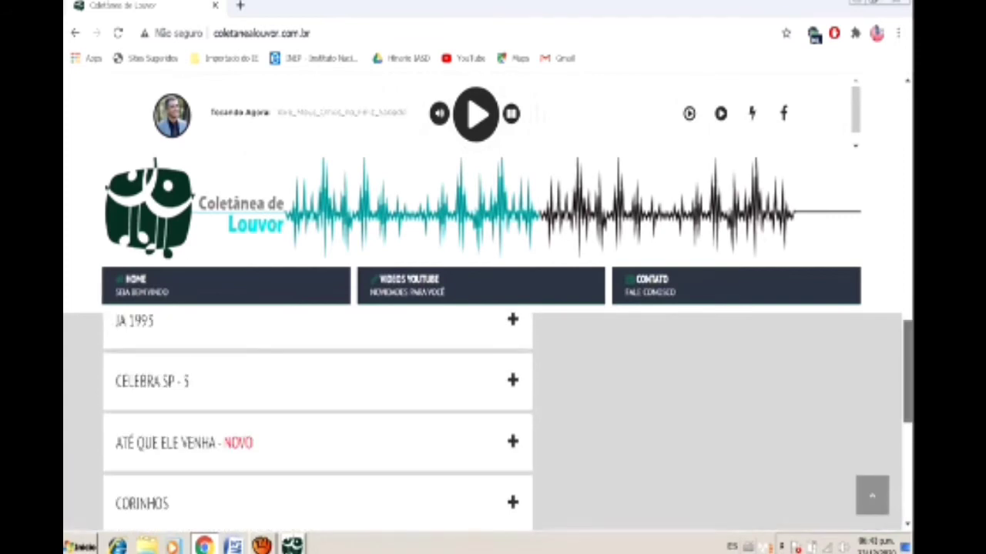
{"action": "scroll", "coordinate": [493, 416], "scroll_direction": "up", "scroll_amount": 5}
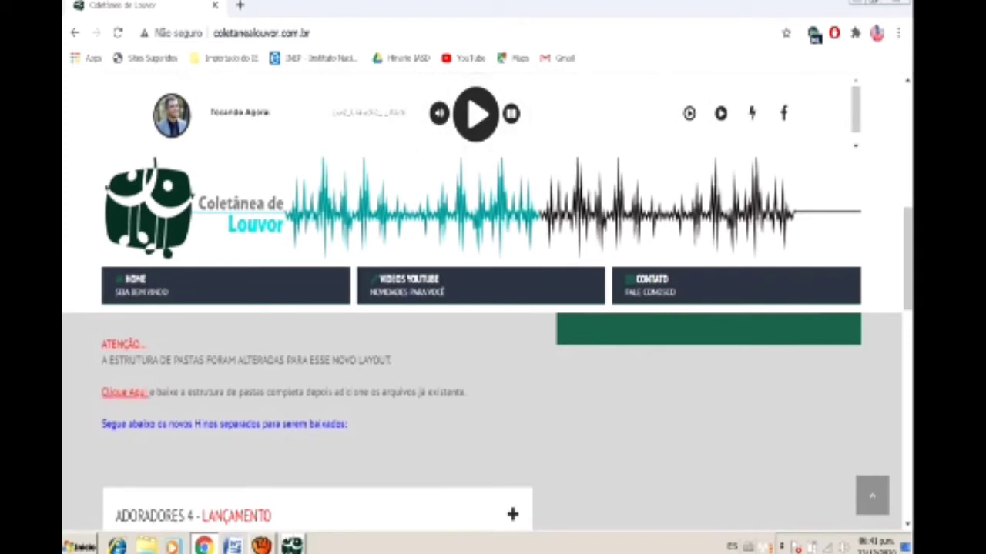
{"action": "left_click", "coordinate": [124, 392]}
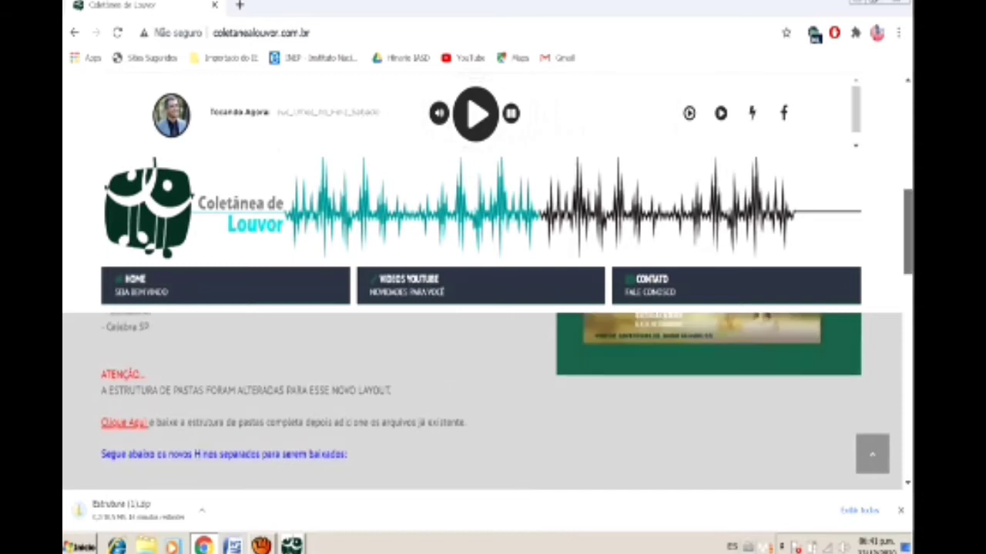
{"action": "left_click_drag", "start_coordinate": [909, 175], "coordinate": [908, 132]}
{"action": "scroll", "coordinate": [481, 401], "scroll_direction": "down", "scroll_amount": 3}
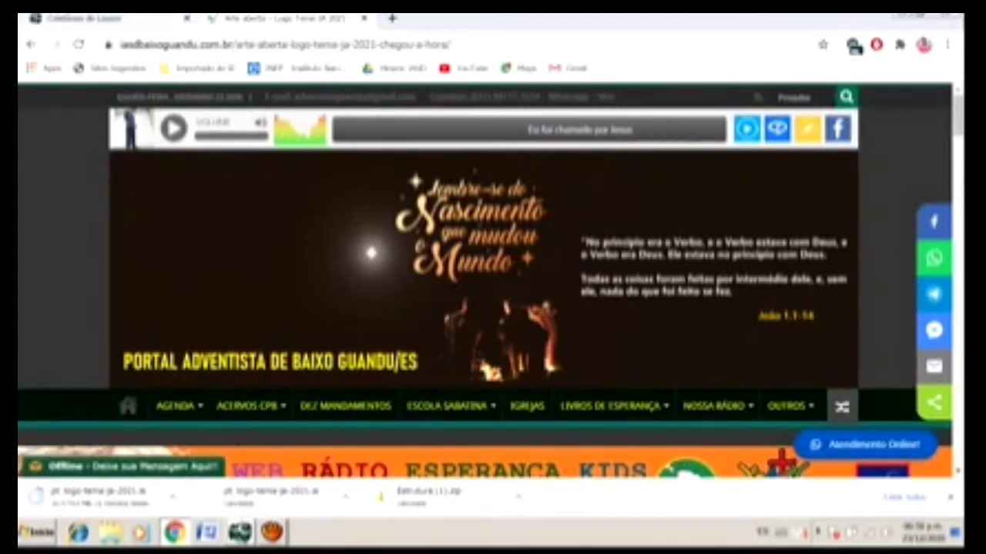
Step: Return to the Coletânea de Louvor page, then switch to Windows Explorer and open the Estrutura folder inside the downloaded Estrutura archive
{"action": "left_click", "coordinate": [100, 18]}
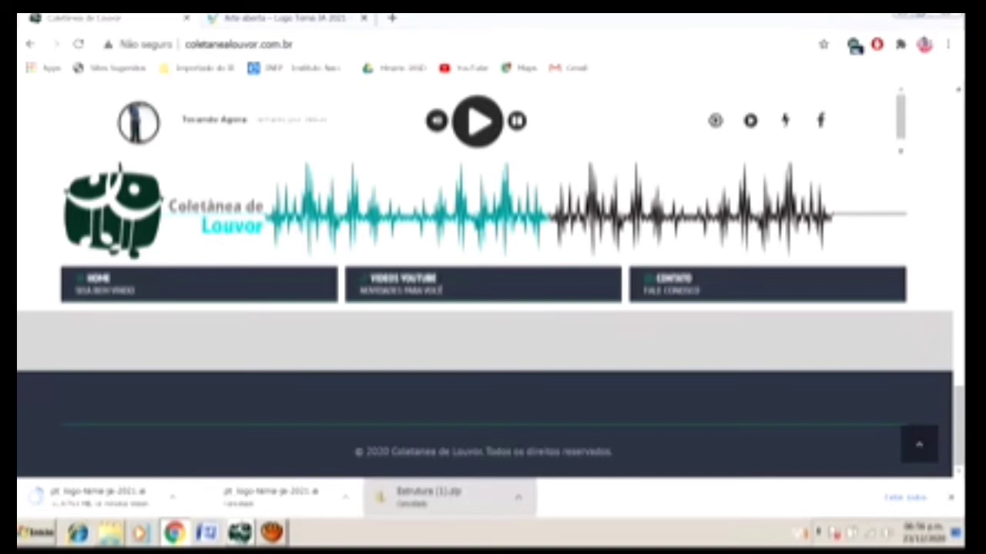
{"action": "key", "text": "alt+Tab"}
{"action": "key", "text": "super+e"}
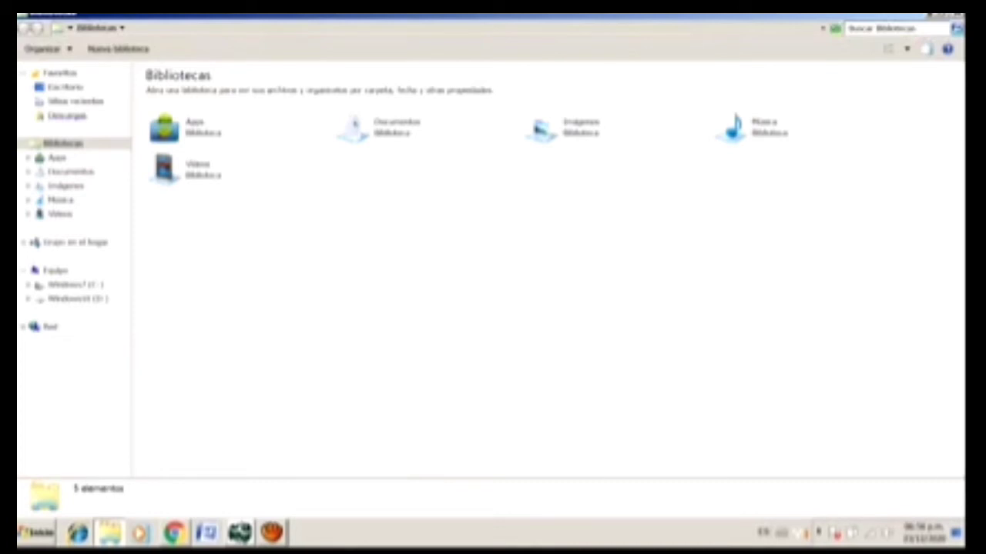
{"action": "left_click", "coordinate": [38, 115]}
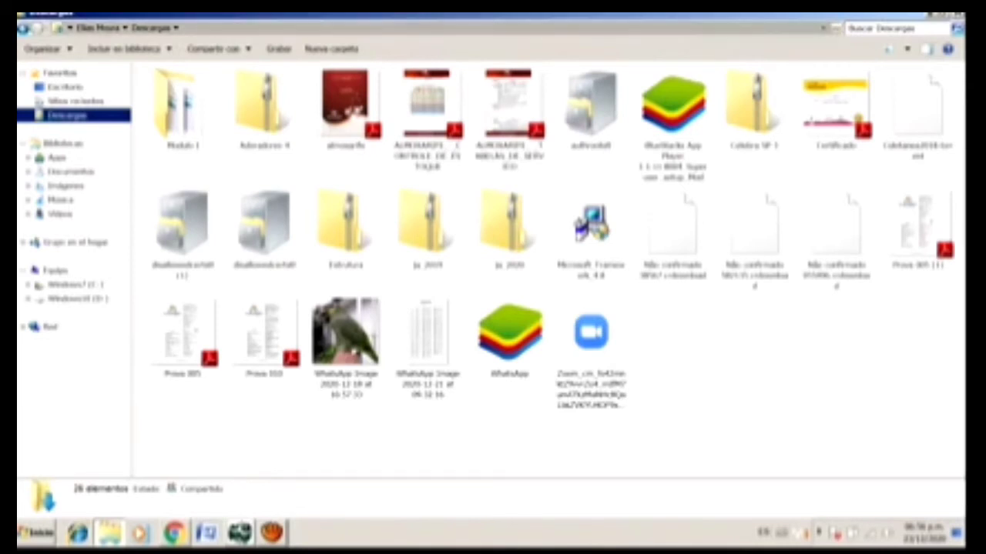
{"action": "left_click", "coordinate": [346, 228]}
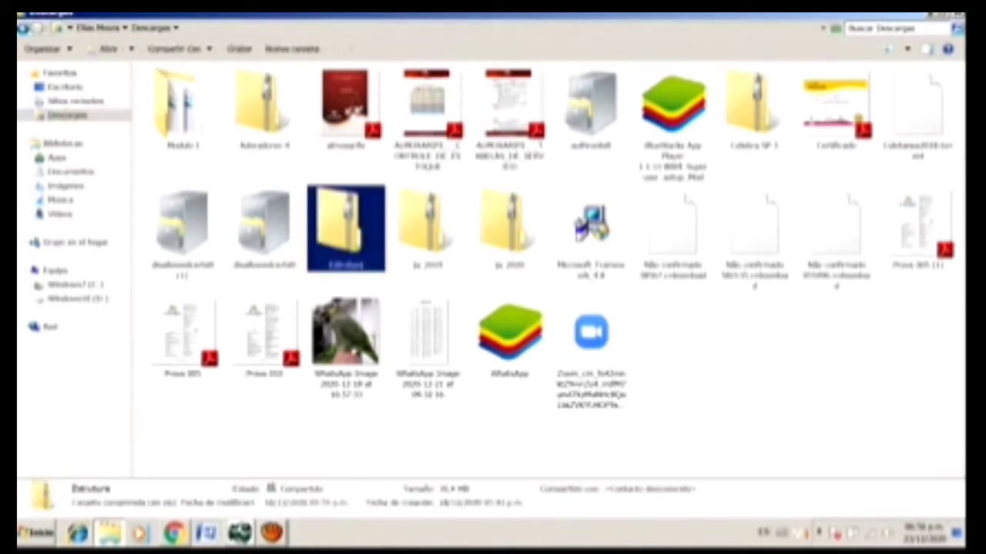
{"action": "double_click", "coordinate": [354, 231]}
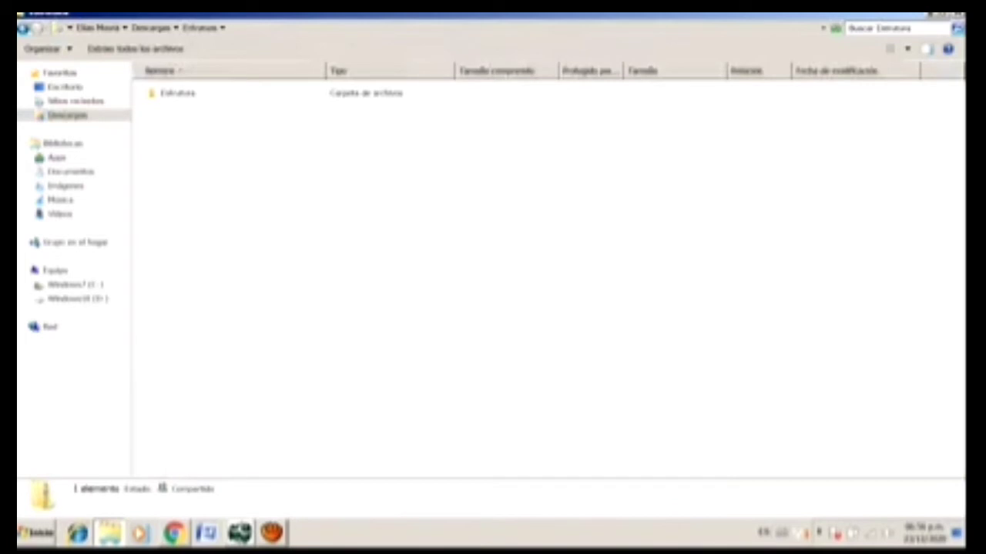
{"action": "double_click", "coordinate": [177, 93]}
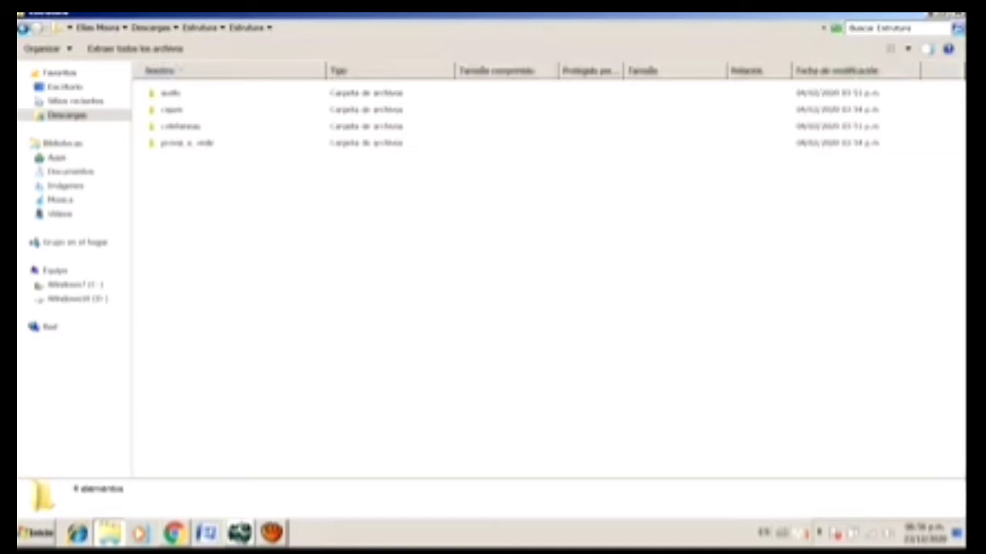
Step: View the contents of the archive's provai_e_vede and coletaneas folders
{"action": "double_click", "coordinate": [187, 142]}
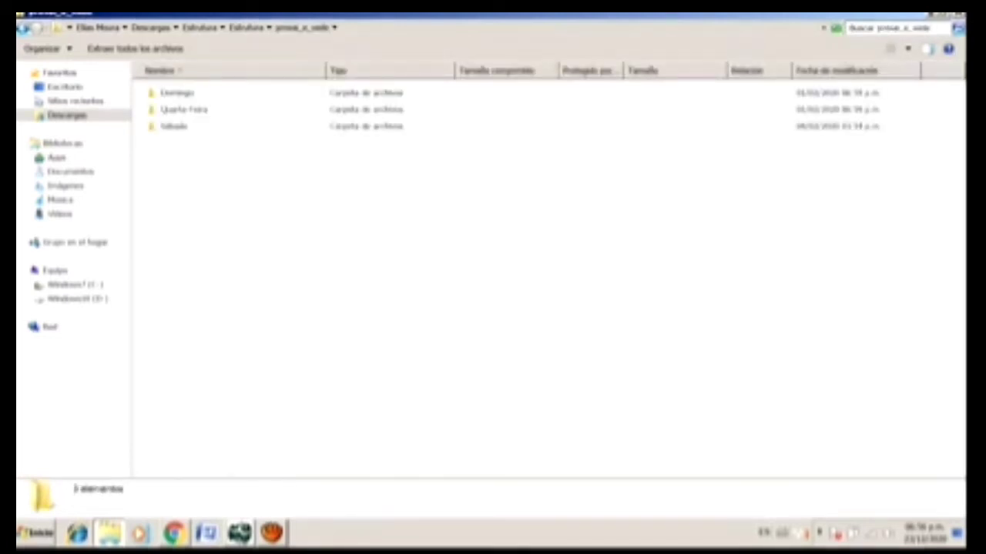
{"action": "left_click", "coordinate": [23, 28]}
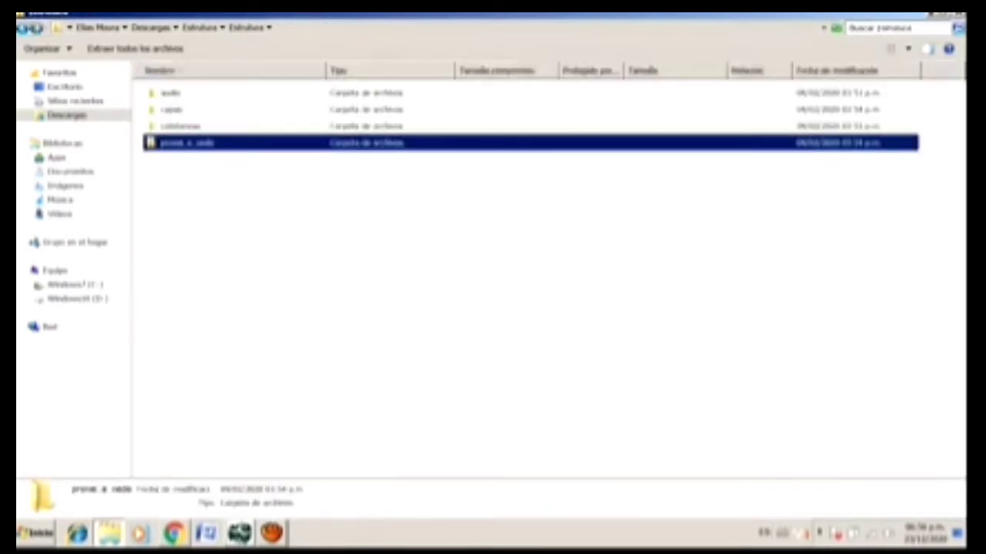
{"action": "left_click", "coordinate": [180, 126]}
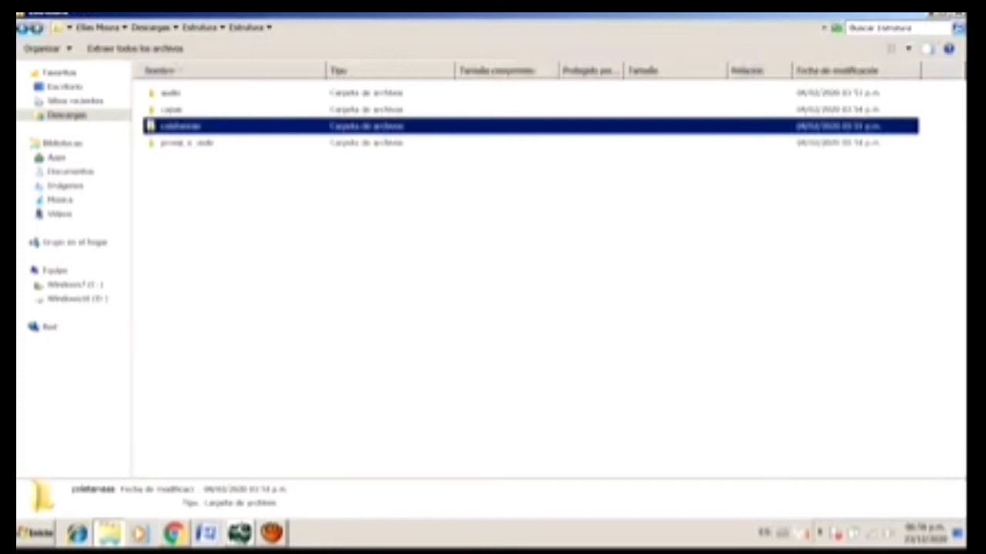
{"action": "key", "text": "Return"}
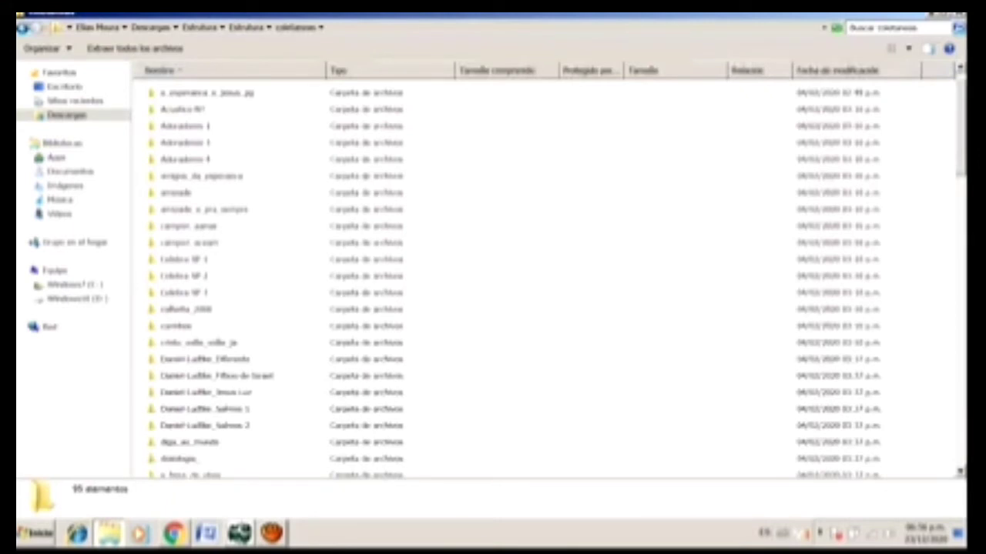
{"action": "scroll", "coordinate": [805, 139], "scroll_direction": "down", "scroll_amount": 10}
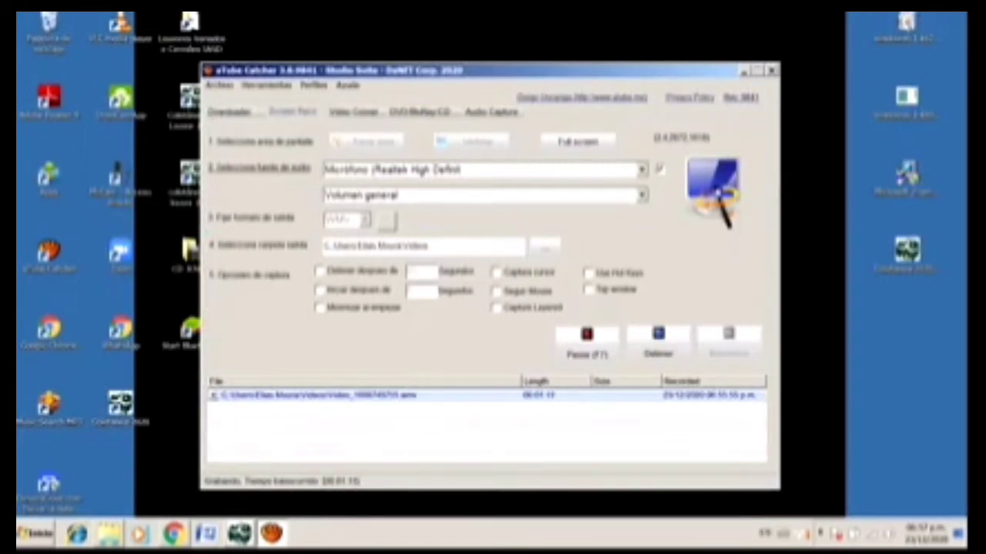
Step: Select the Coletânea 2020 setup file on the desktop, and display the Arte aberta page in Chrome with its address highlighted
{"action": "left_click", "coordinate": [908, 258]}
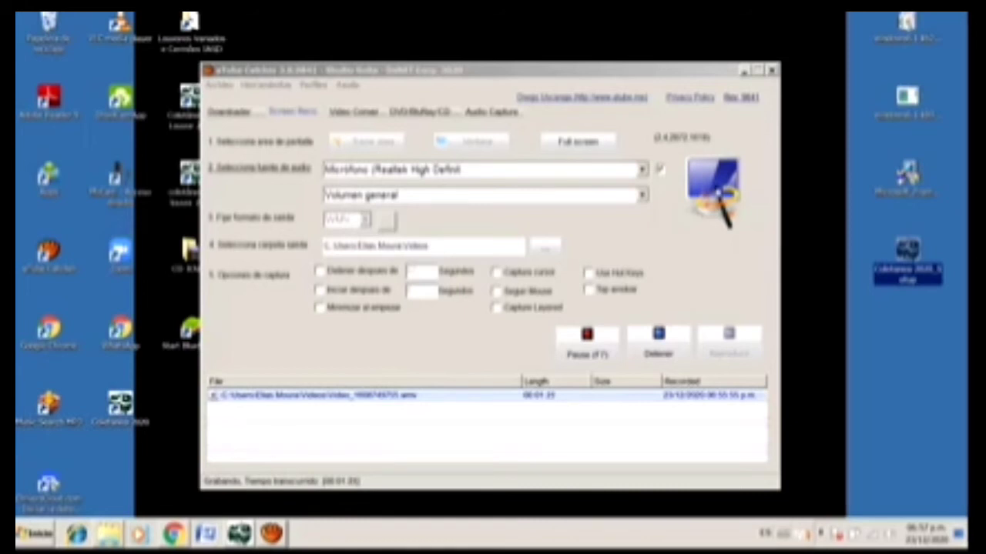
{"action": "left_click", "coordinate": [173, 534]}
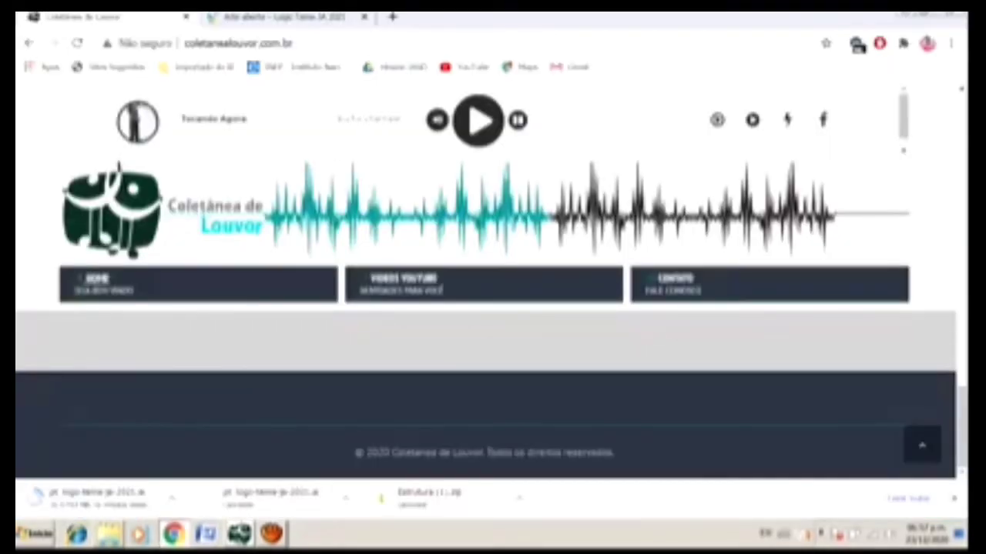
{"action": "left_click", "coordinate": [285, 16]}
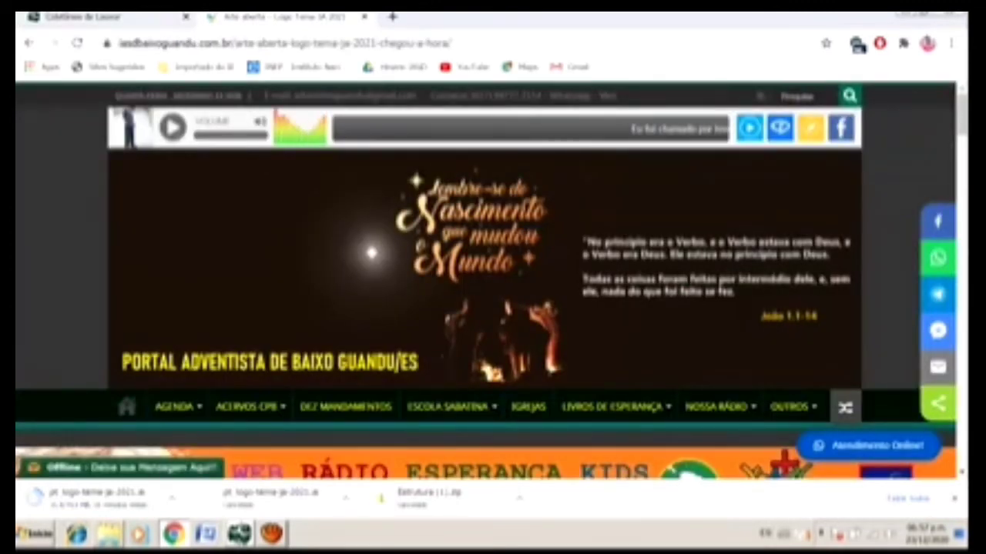
{"action": "left_click", "coordinate": [285, 43]}
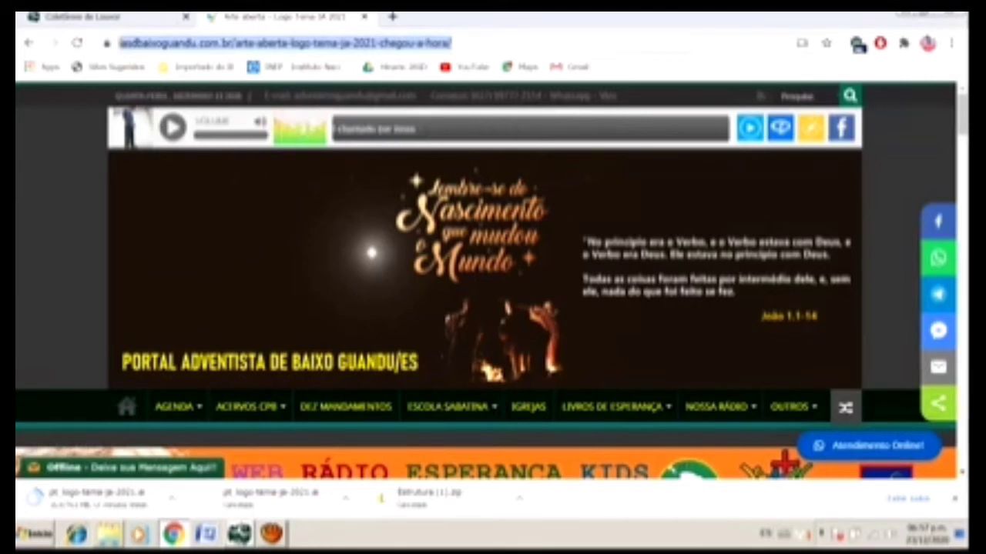
Step: Open facebook.com in the tab that shows the Arte aberta page
{"action": "type", "text": "f"}
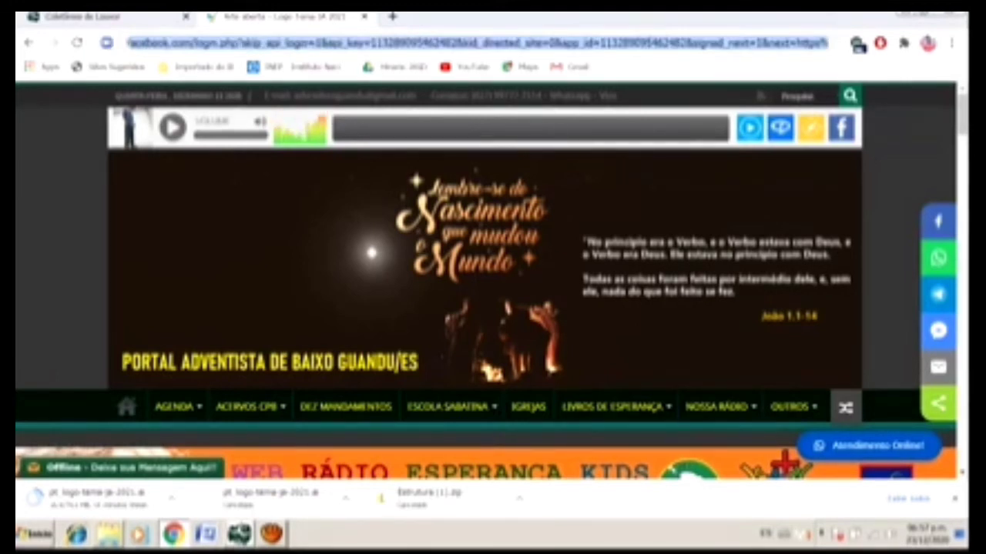
{"action": "type", "text": "face"}
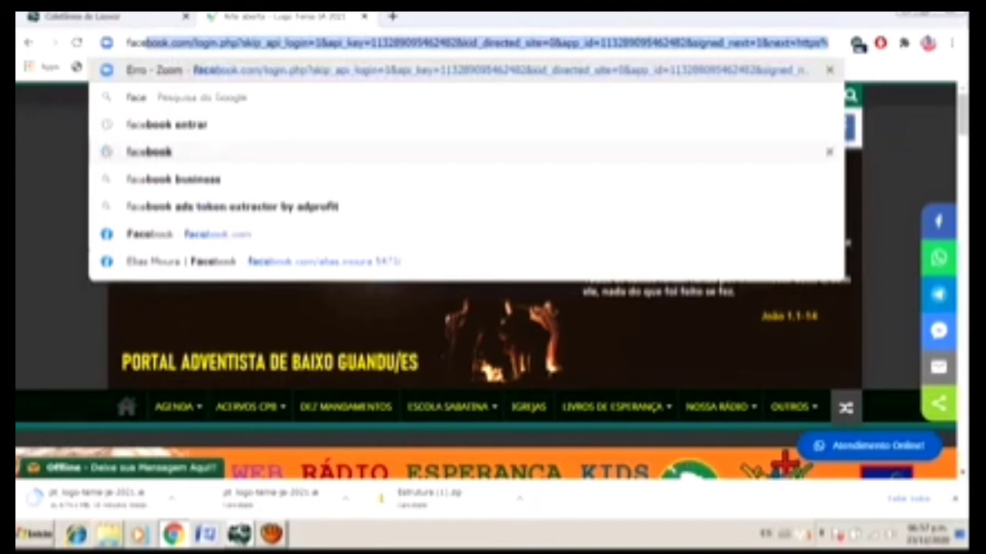
{"action": "left_click", "coordinate": [149, 152]}
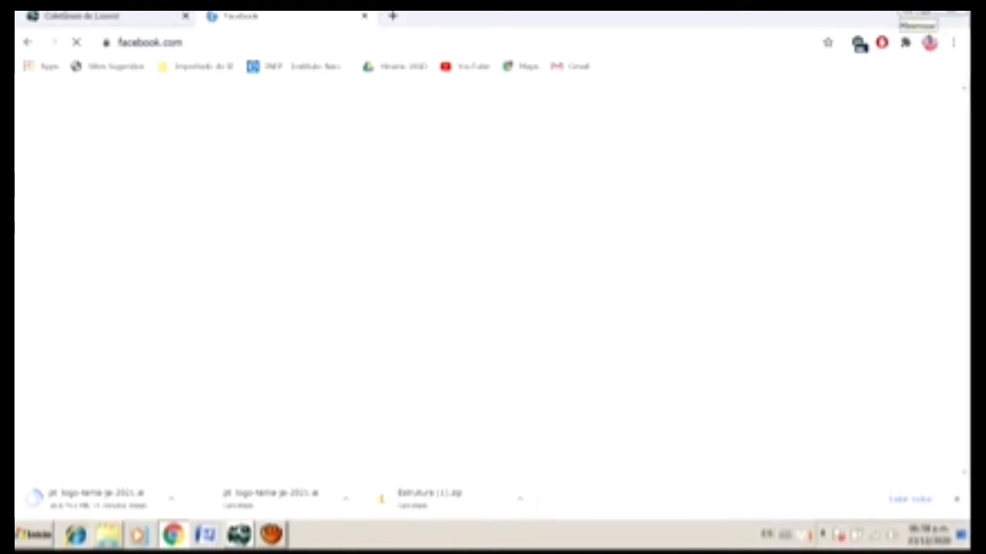
Step: Minimise Chrome, run the Coletânea 2020 setup from the desktop without the desktop icon option, and start the installation
{"action": "left_click", "coordinate": [907, 12]}
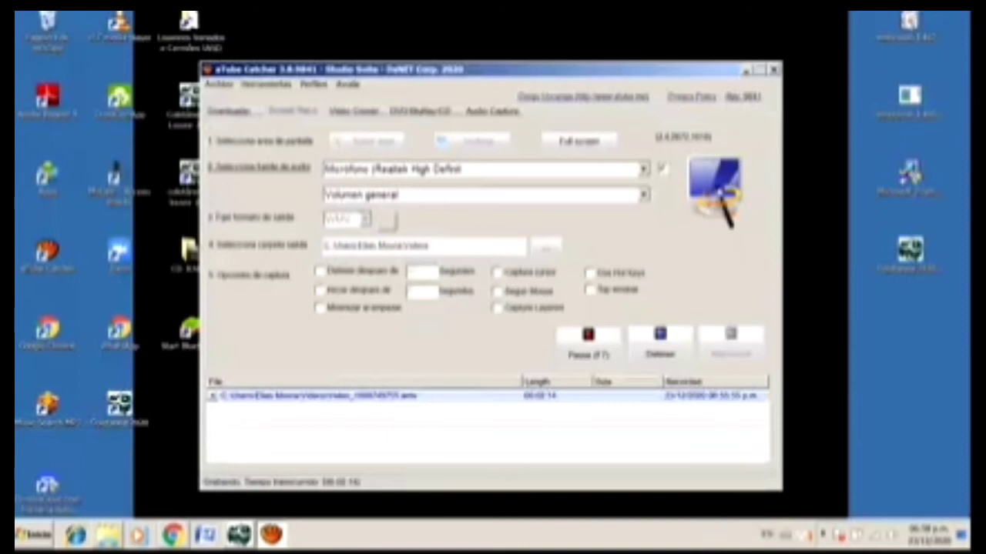
{"action": "left_click", "coordinate": [909, 258]}
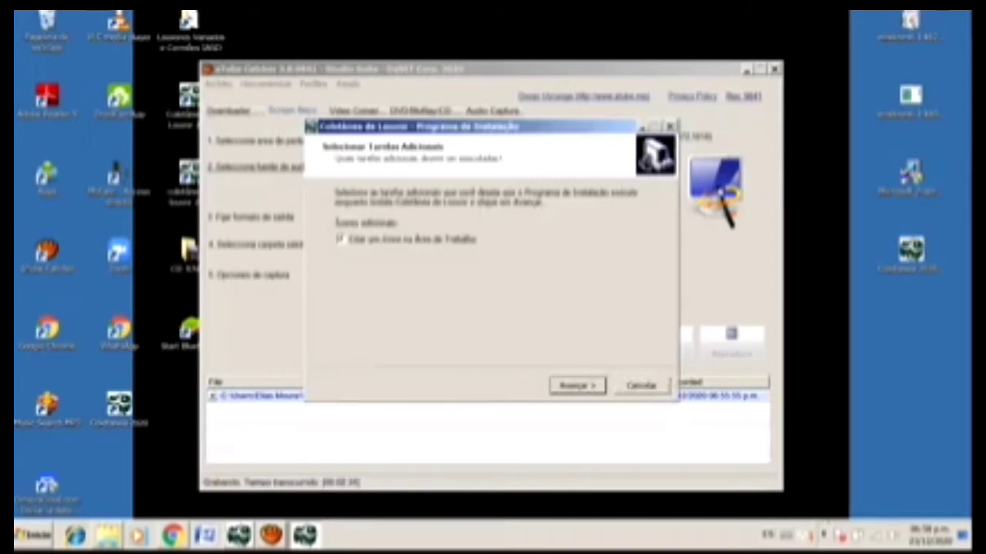
{"action": "left_click", "coordinate": [341, 239]}
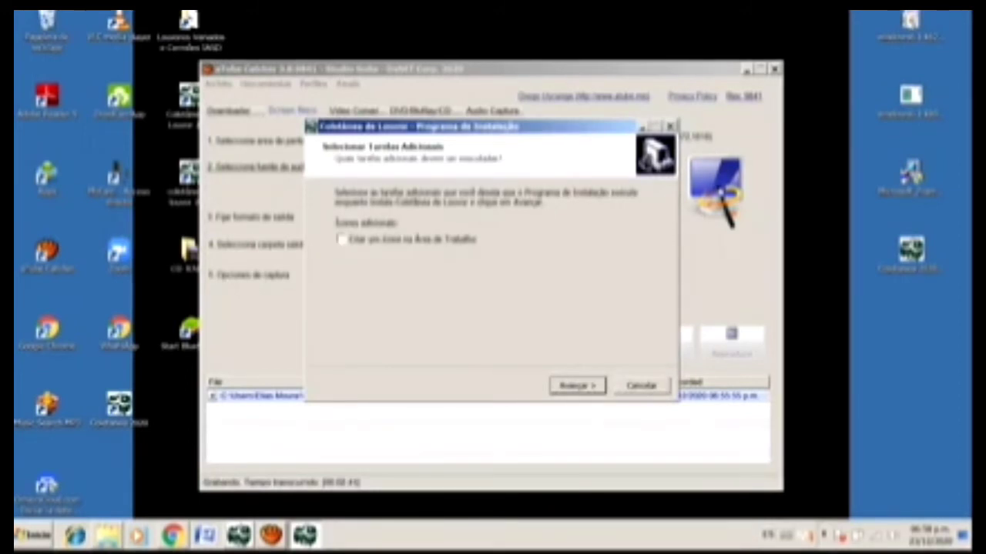
{"action": "key", "text": "Return"}
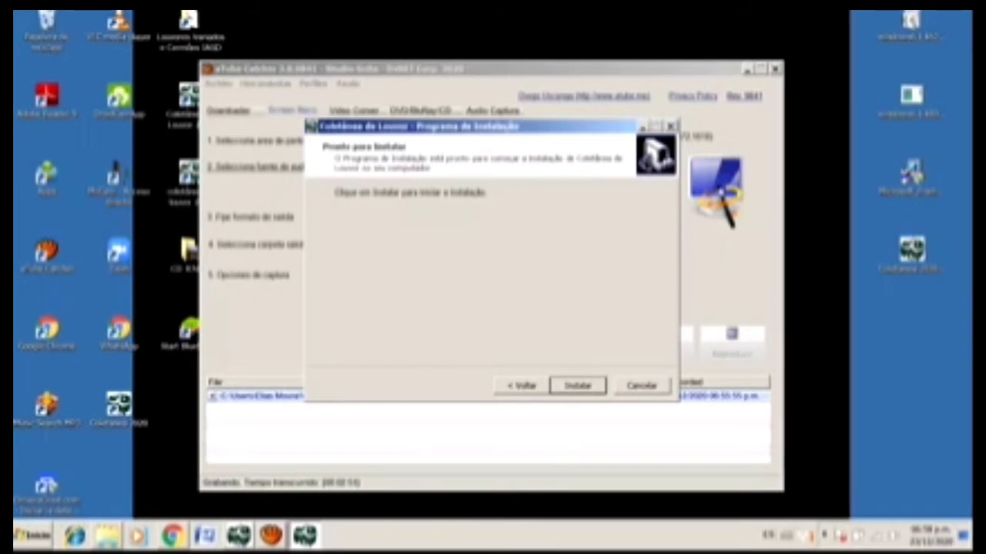
{"action": "key", "text": "Return"}
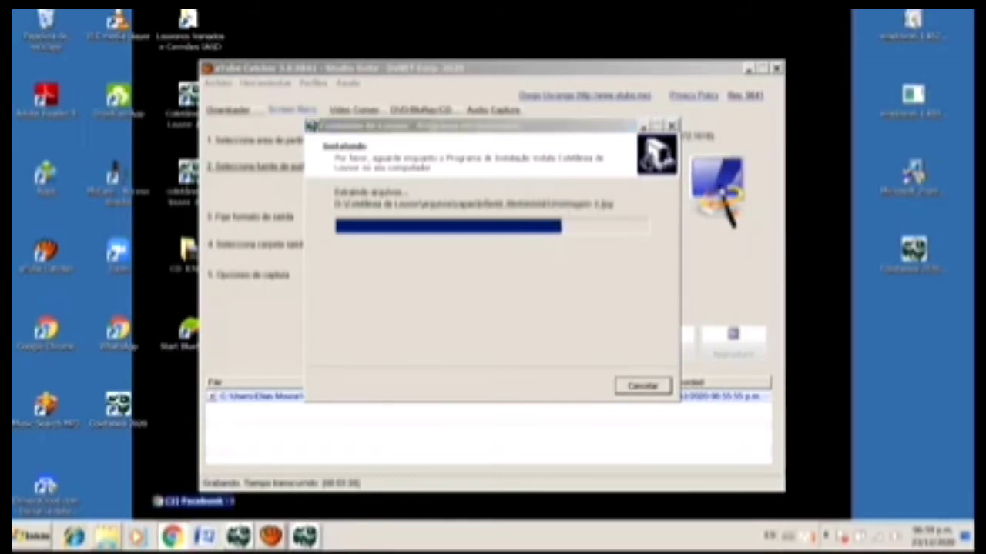
Step: Return to the Coletânea de Louvor site in Chrome and expand the Coletânea Completa – 19.8 GB download section
{"action": "left_click", "coordinate": [172, 537]}
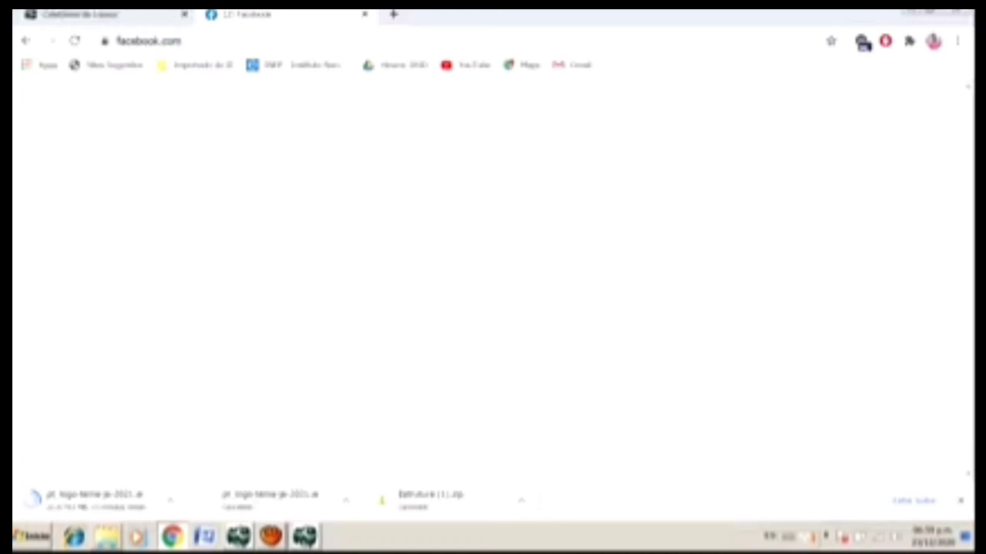
{"action": "left_click", "coordinate": [104, 14]}
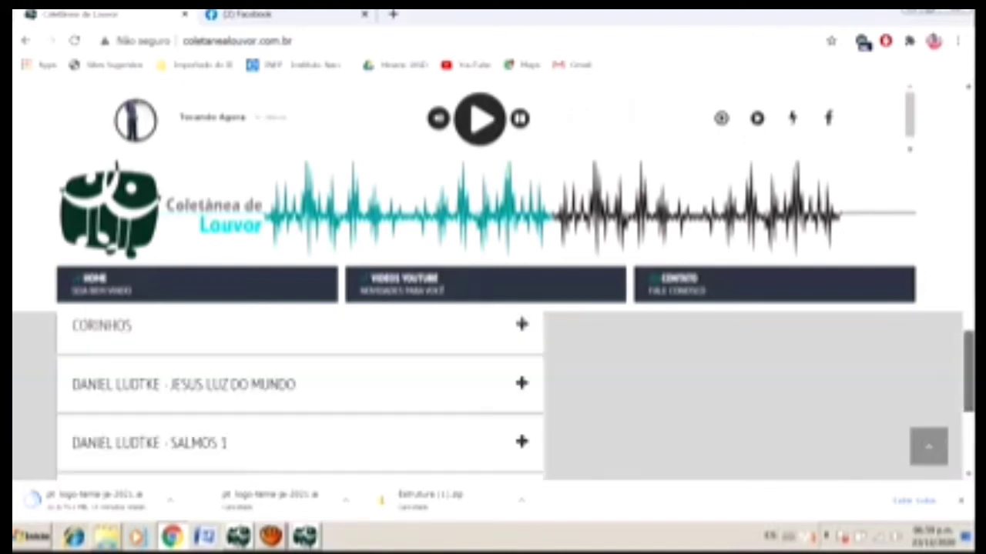
{"action": "scroll", "coordinate": [300, 393], "scroll_direction": "up", "scroll_amount": 3}
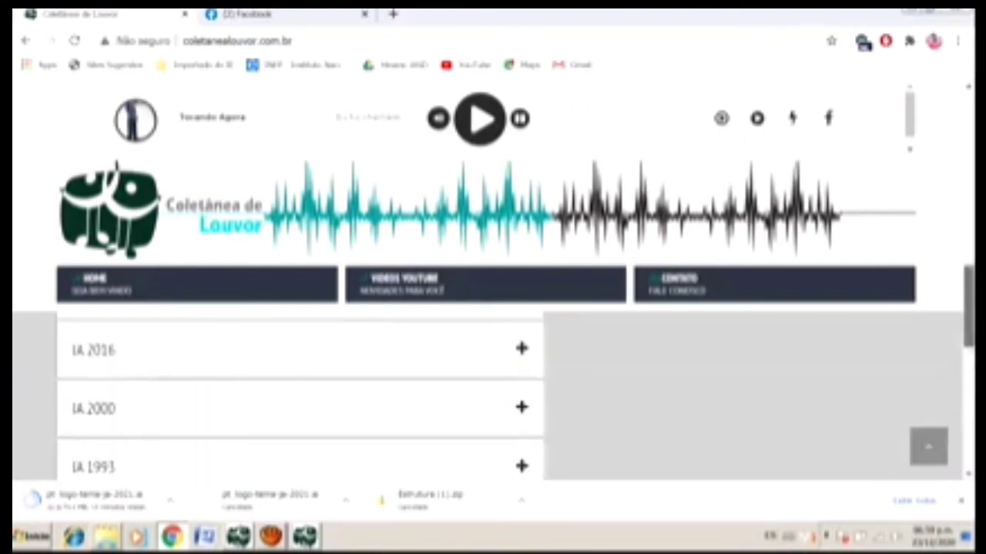
{"action": "scroll", "coordinate": [301, 393], "scroll_direction": "up", "scroll_amount": 3}
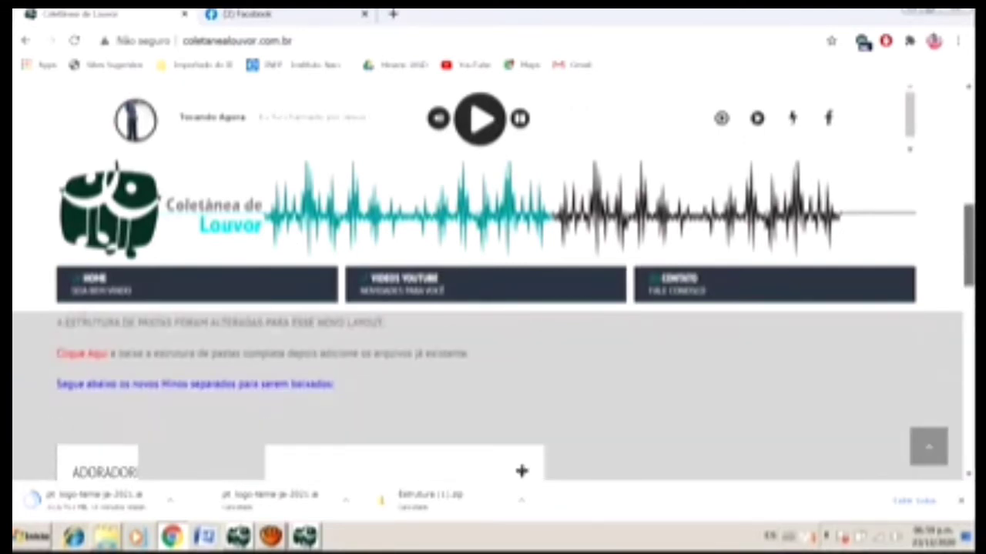
{"action": "scroll", "coordinate": [487, 393], "scroll_direction": "up", "scroll_amount": 4}
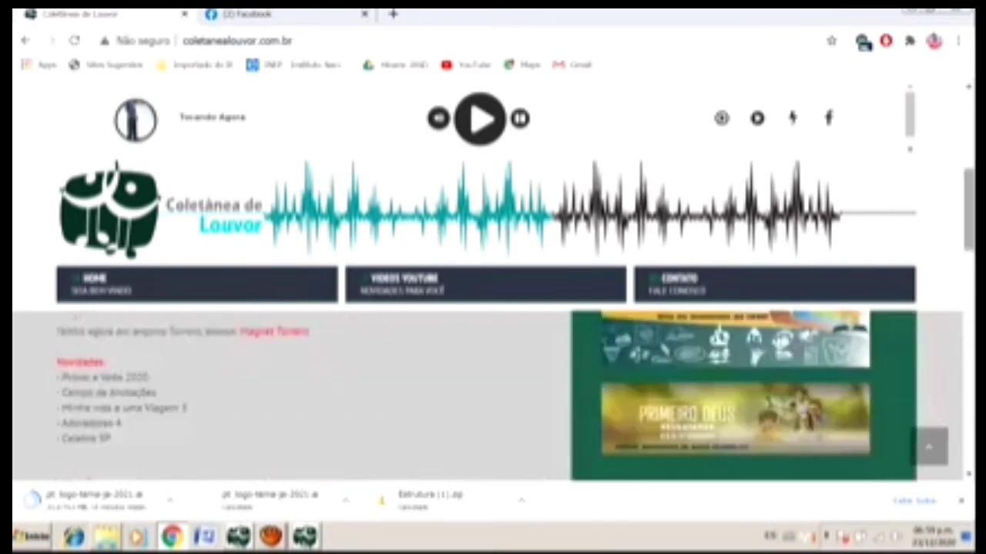
{"action": "scroll", "coordinate": [487, 393], "scroll_direction": "up", "scroll_amount": 4}
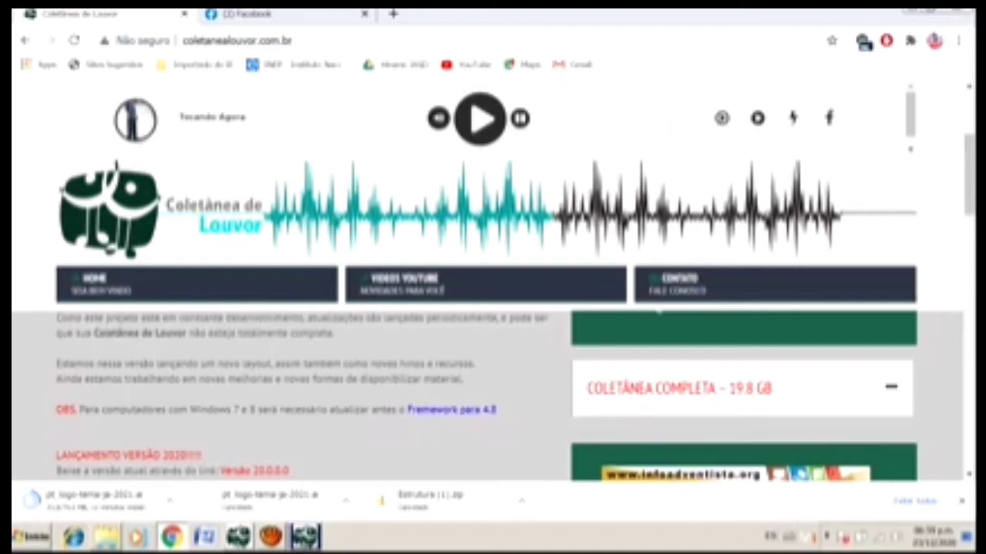
{"action": "left_click", "coordinate": [890, 387]}
{"action": "scroll", "coordinate": [493, 385], "scroll_direction": "down", "scroll_amount": 3}
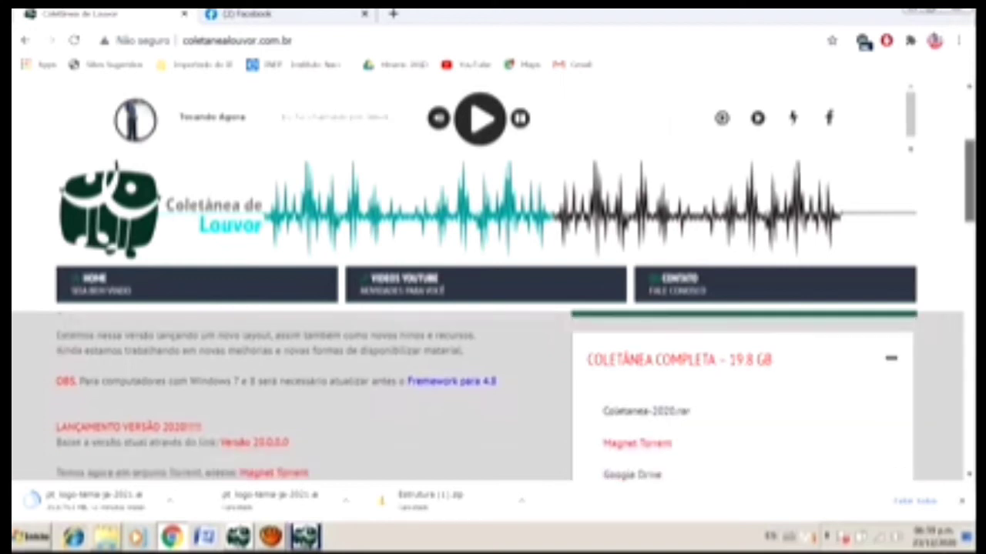
Step: Examine the Coletânea Completa download options and the note with the Framework para 4.8 link
{"action": "scroll", "coordinate": [493, 385], "scroll_direction": "up", "scroll_amount": 2}
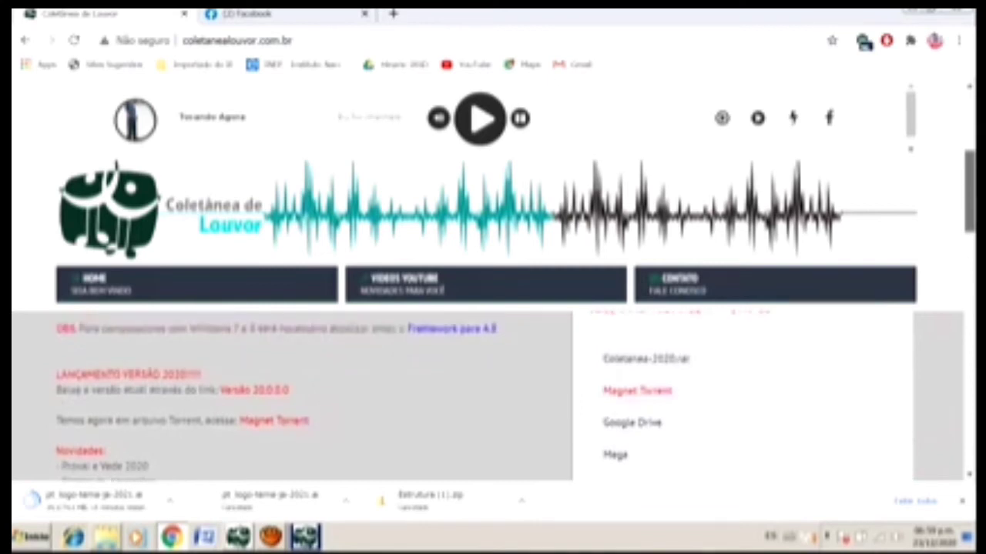
{"action": "scroll", "coordinate": [493, 385], "scroll_direction": "down", "scroll_amount": 3}
{"action": "mouse_move", "coordinate": [969, 217]}
{"action": "left_mouse_down"}
{"action": "mouse_move", "coordinate": [969, 274]}
{"action": "mouse_move", "coordinate": [969, 219]}
{"action": "left_mouse_up"}
{"action": "scroll", "coordinate": [493, 385], "scroll_direction": "up", "scroll_amount": 3}
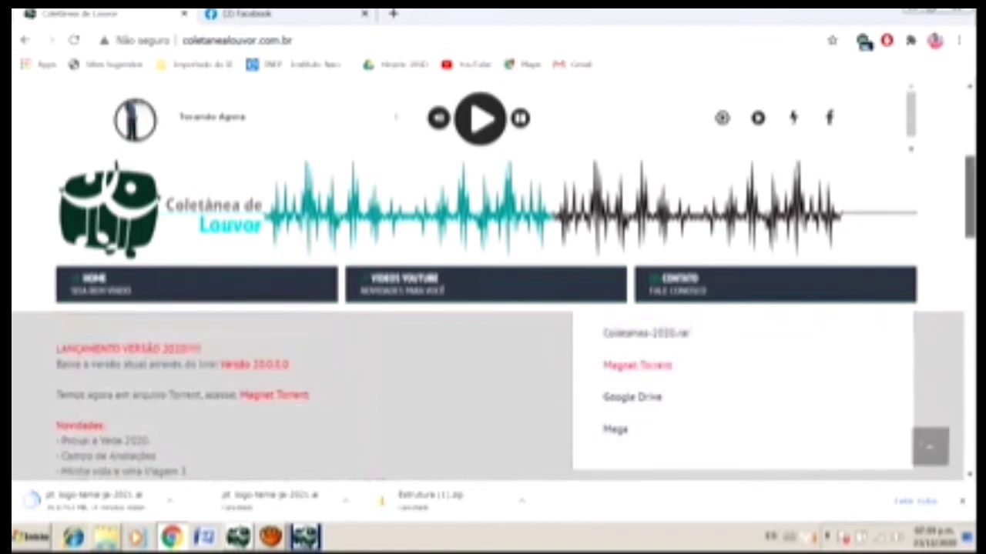
{"action": "scroll", "coordinate": [493, 385], "scroll_direction": "up", "scroll_amount": 1}
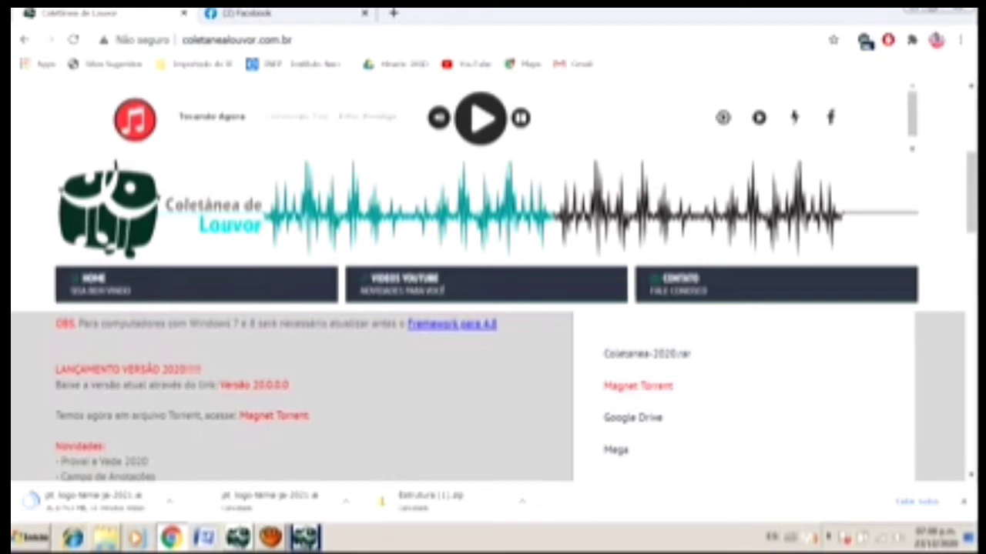
Step: Select the Microsoft Framework 4.5.2 file on the desktop, and finish the setup wizard with Executar Coletânea de Louvor enabled
{"action": "key", "text": "alt+Tab"}
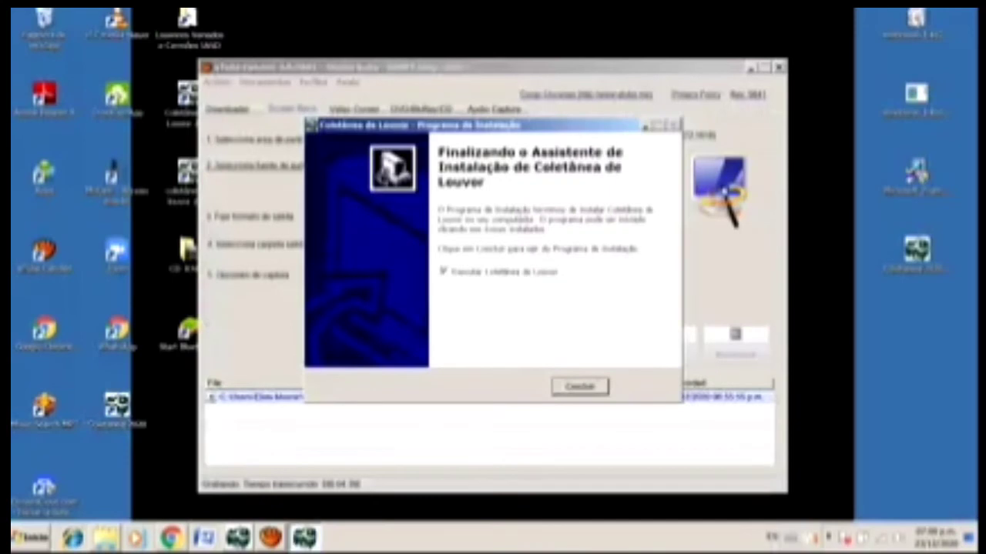
{"action": "left_click", "coordinate": [918, 178]}
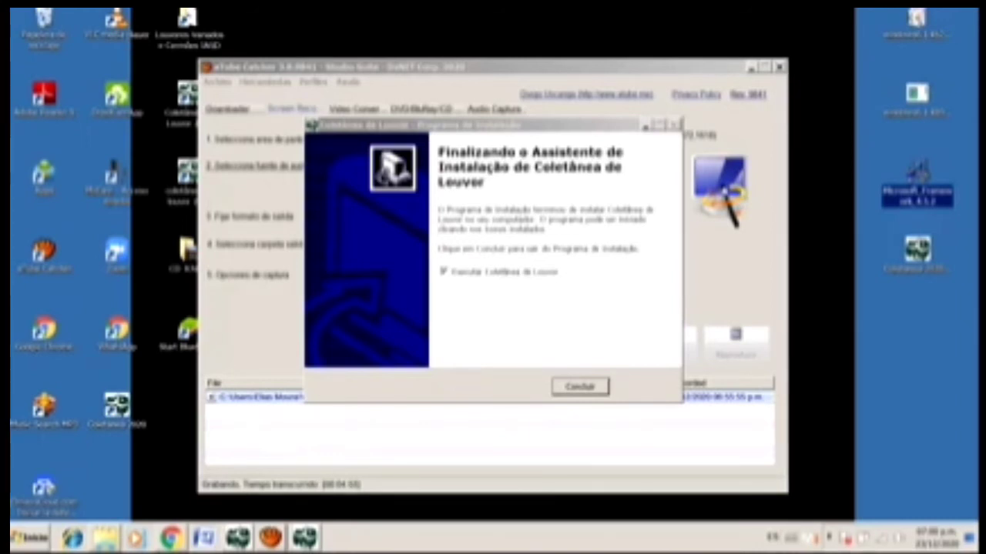
{"action": "key", "text": "Return"}
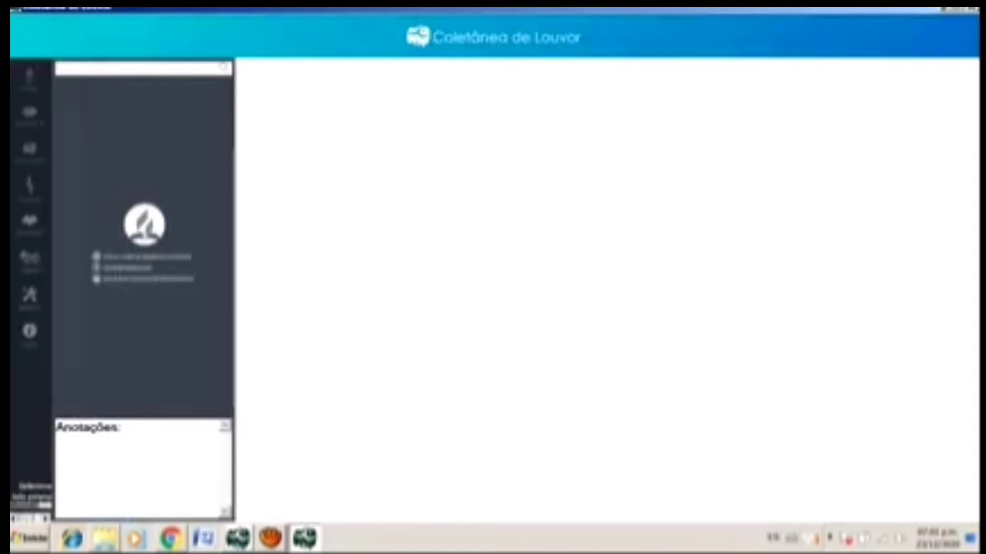
Step: Open the Salmos 2 album, choose the hymn Rei da Glória (Salmo 24), and agree to download its file
{"action": "left_click", "coordinate": [29, 116]}
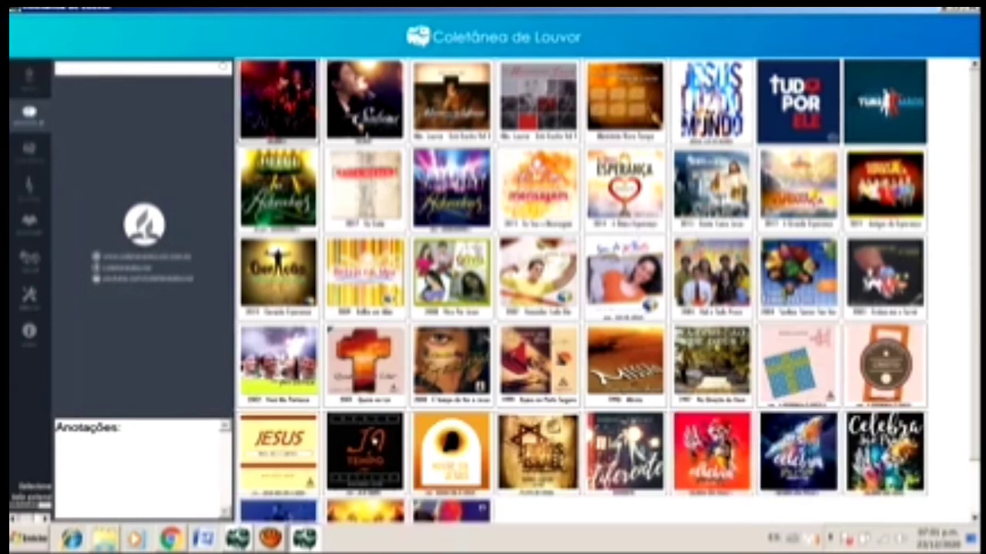
{"action": "left_click", "coordinate": [278, 100]}
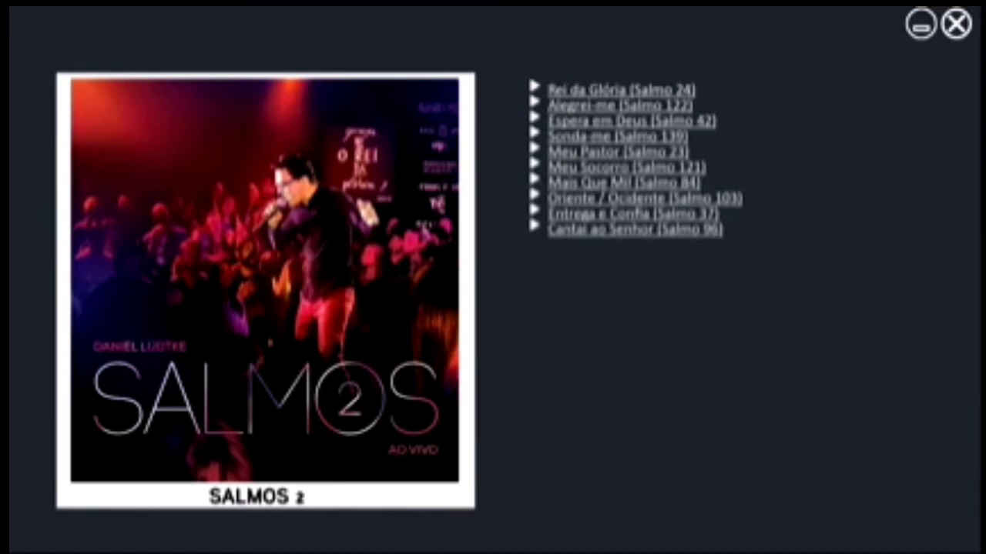
{"action": "left_click", "coordinate": [621, 90]}
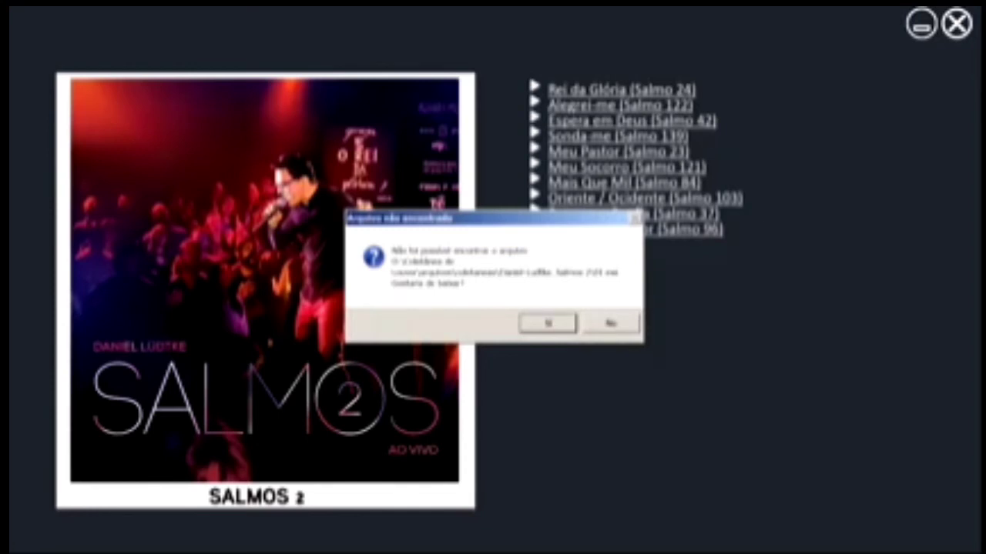
{"action": "key", "text": "Return"}
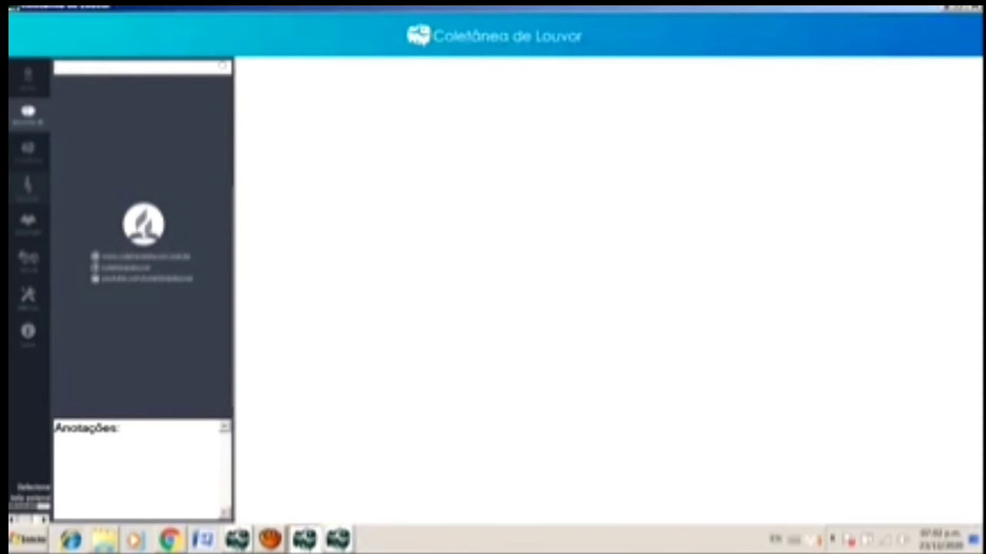
Step: Browse two other categories of the program, and exit the Rei da Glória video once it plays
{"action": "left_click", "coordinate": [28, 188]}
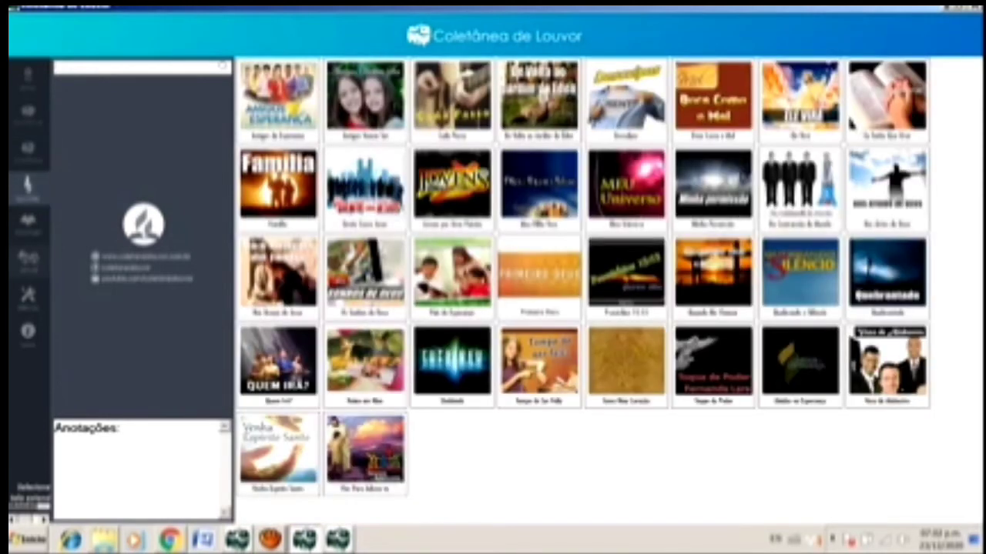
{"action": "left_click", "coordinate": [28, 261]}
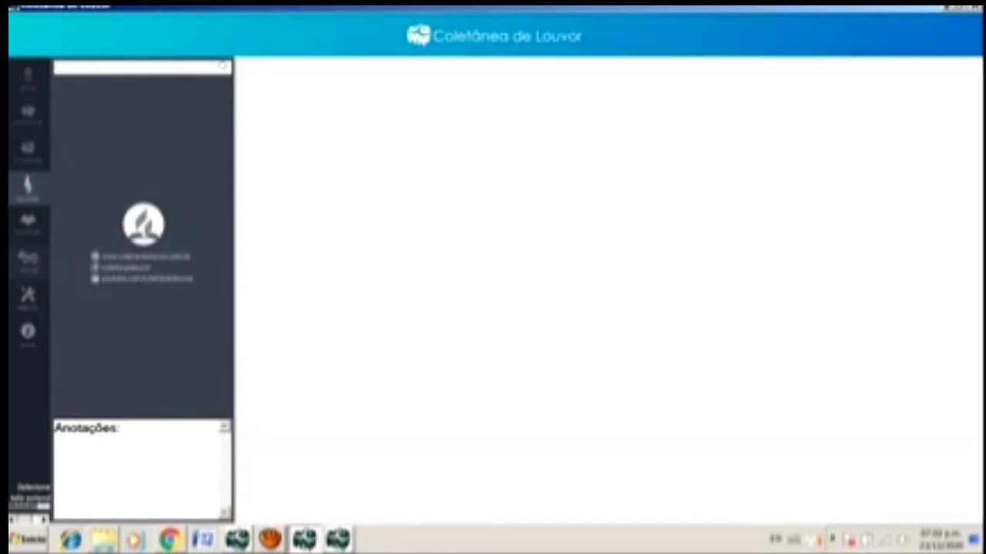
{"action": "left_click", "coordinate": [28, 260]}
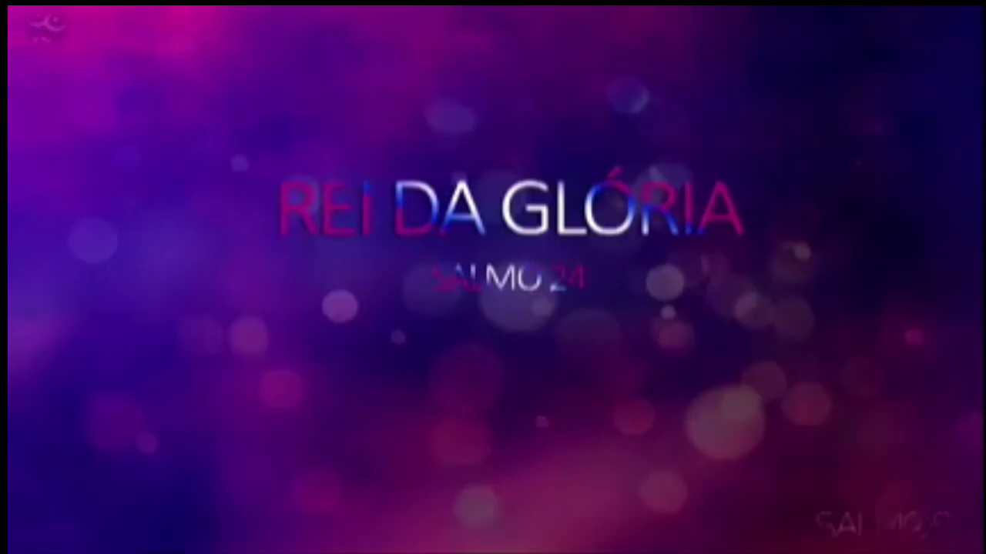
{"action": "key", "text": "Escape"}
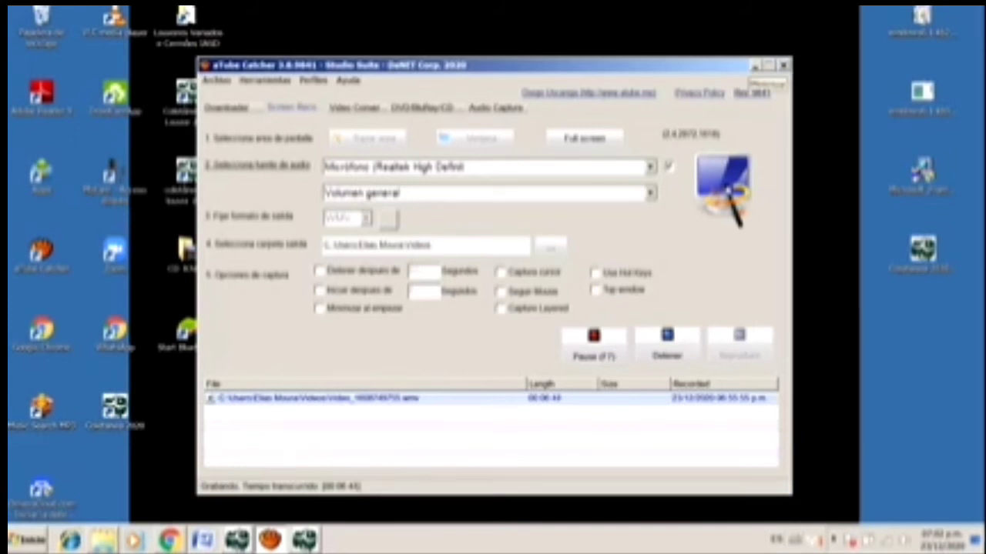
Step: Close the aTube Catcher start screen and minimise its recording window to reveal the desktop
{"action": "left_click", "coordinate": [755, 67]}
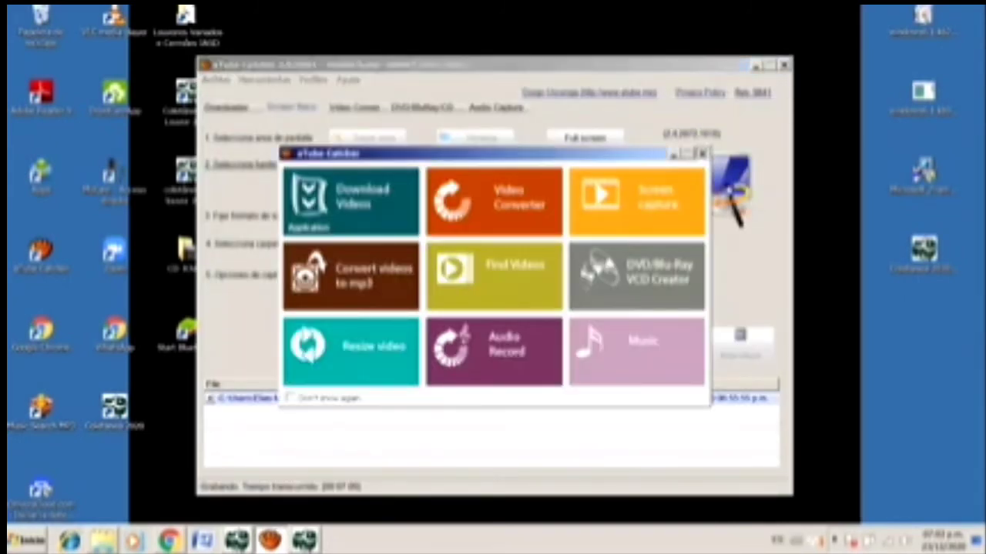
{"action": "key", "text": "Escape"}
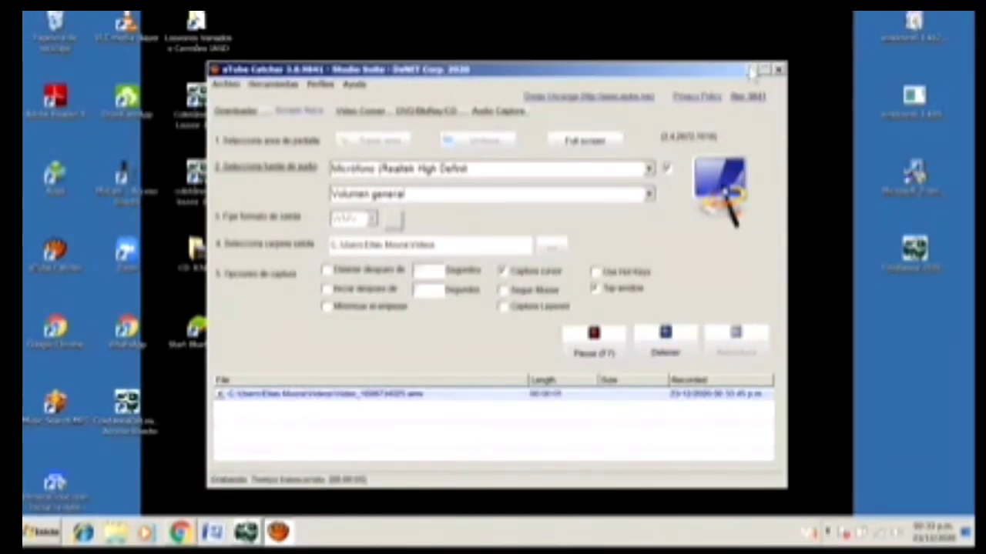
{"action": "left_click", "coordinate": [751, 70]}
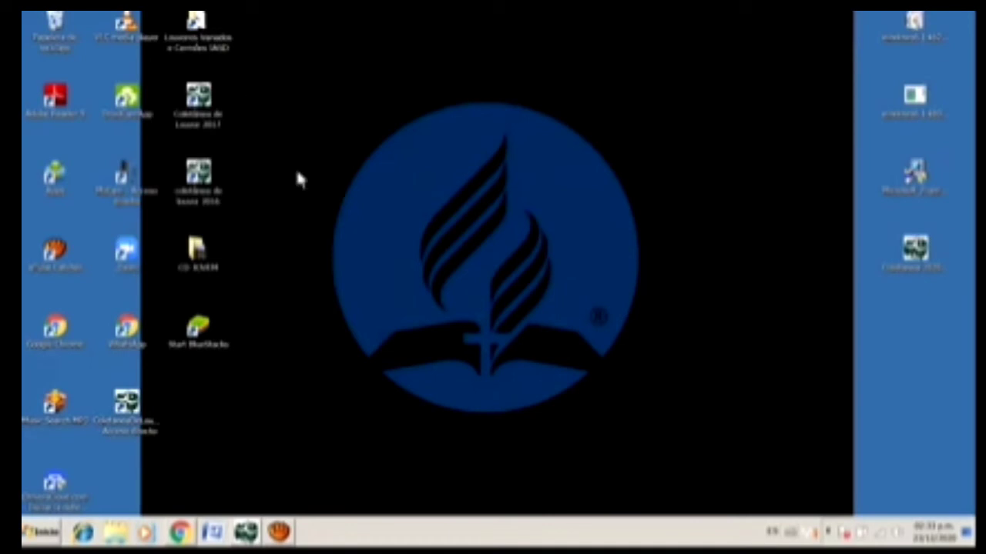
Step: Show the Coletânea de Louvor window briefly, minimise it, and select the Microsoft Framework 4.5.2 file on the desktop
{"action": "left_click", "coordinate": [247, 537]}
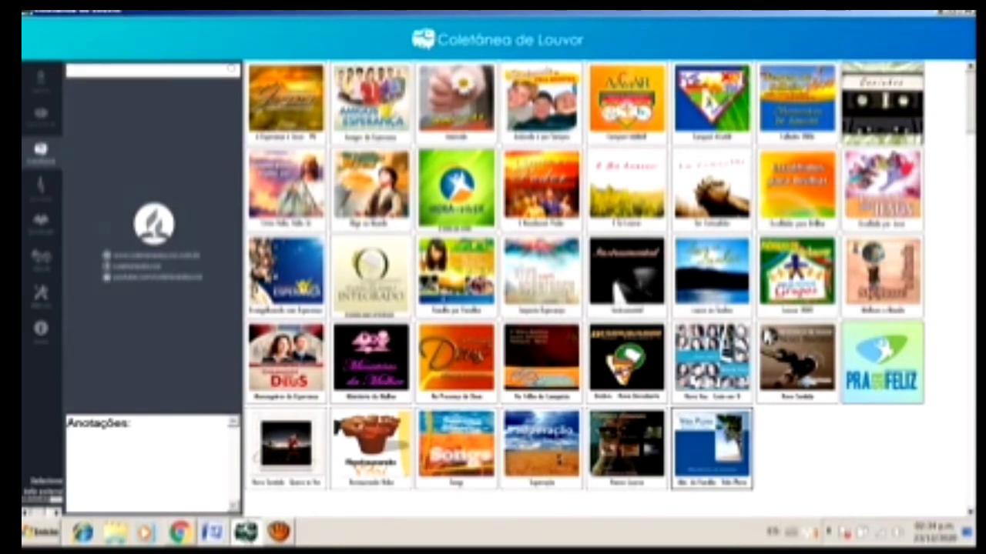
{"action": "left_click", "coordinate": [942, 13]}
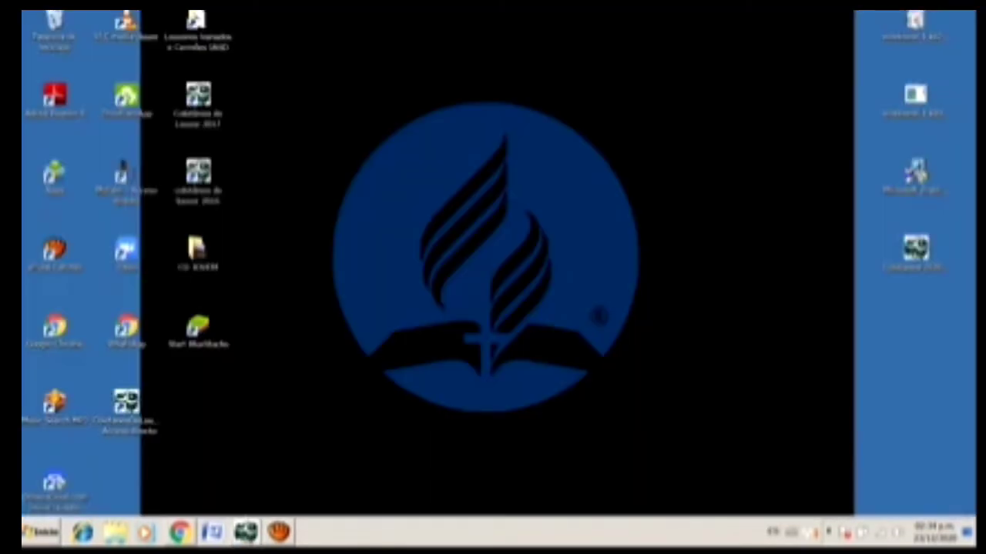
{"action": "left_click", "coordinate": [913, 194]}
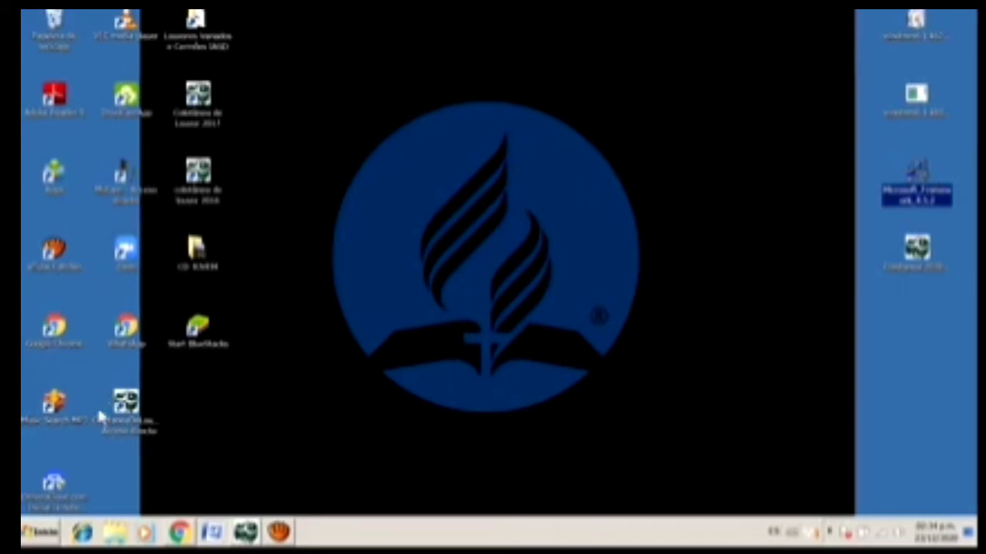
Step: Move the Coletânea de Louvor shortcut to the free desktop column beside Louvores Variados and rename it Coletanea 2020
{"action": "left_click", "coordinate": [126, 416]}
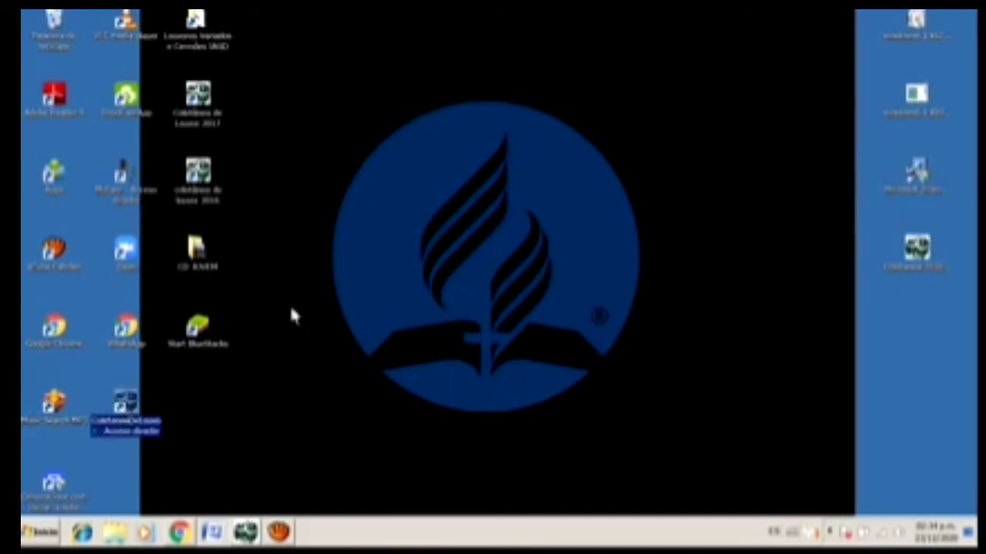
{"action": "left_click_drag", "start_coordinate": [291, 308], "coordinate": [268, 22]}
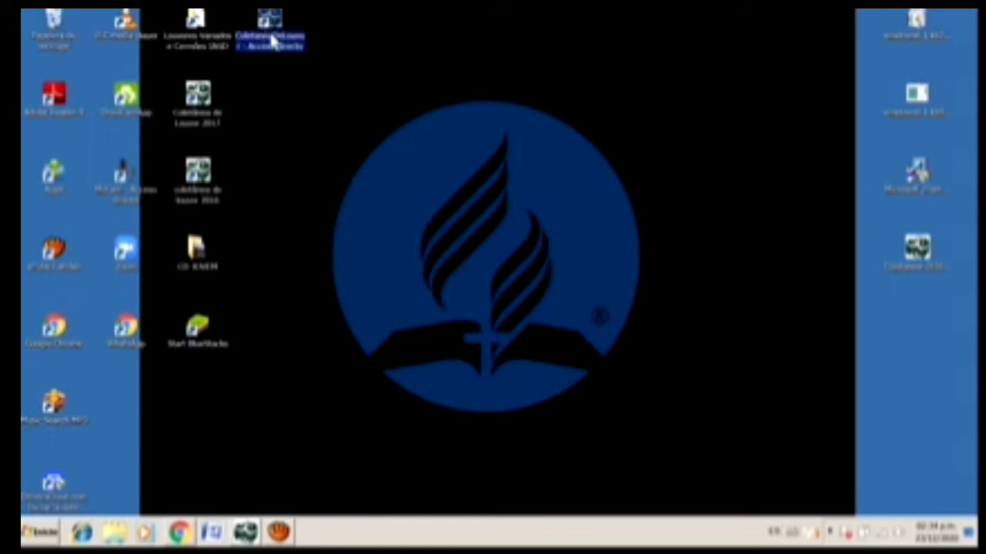
{"action": "left_click", "coordinate": [272, 39]}
{"action": "left_click", "coordinate": [272, 35]}
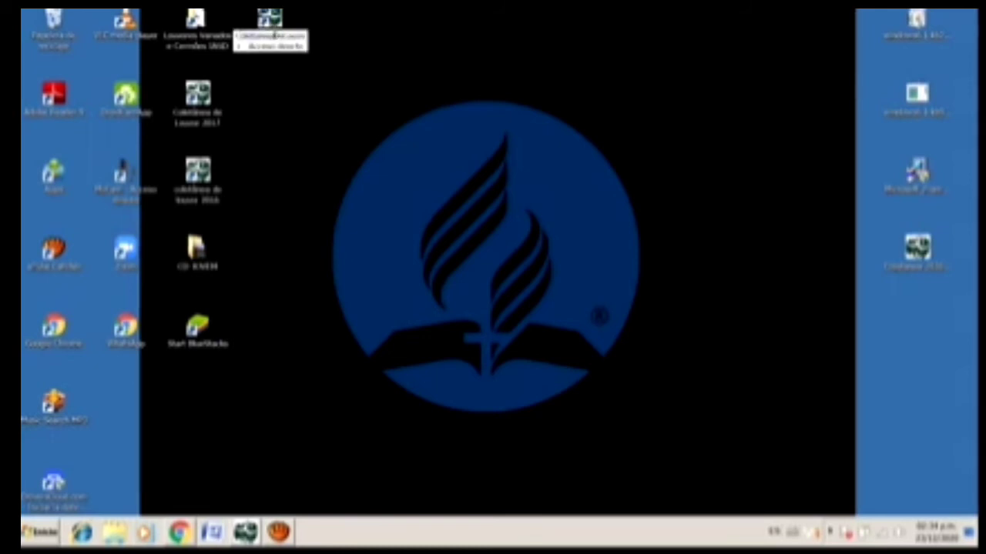
{"action": "left_click_drag", "start_coordinate": [274, 36], "coordinate": [305, 54]}
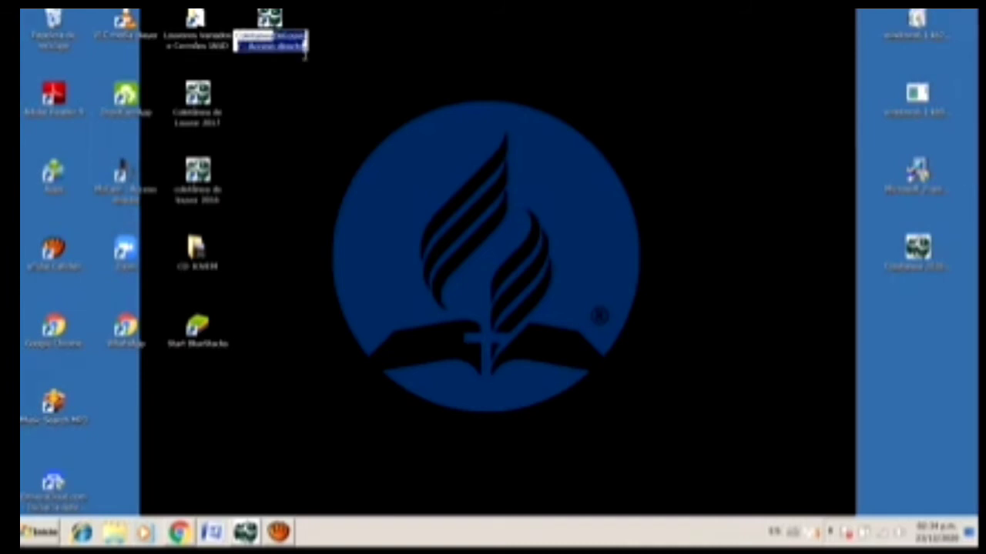
{"action": "key", "text": "Delete"}
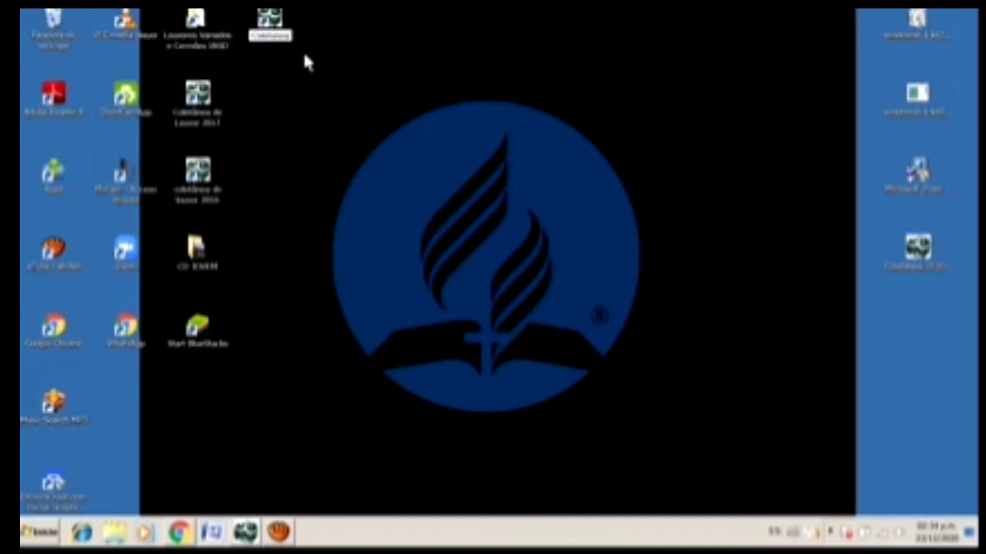
{"action": "type", "text": "2015"}
{"action": "key", "text": "BackSpace"}
{"action": "key", "text": "BackSpace"}
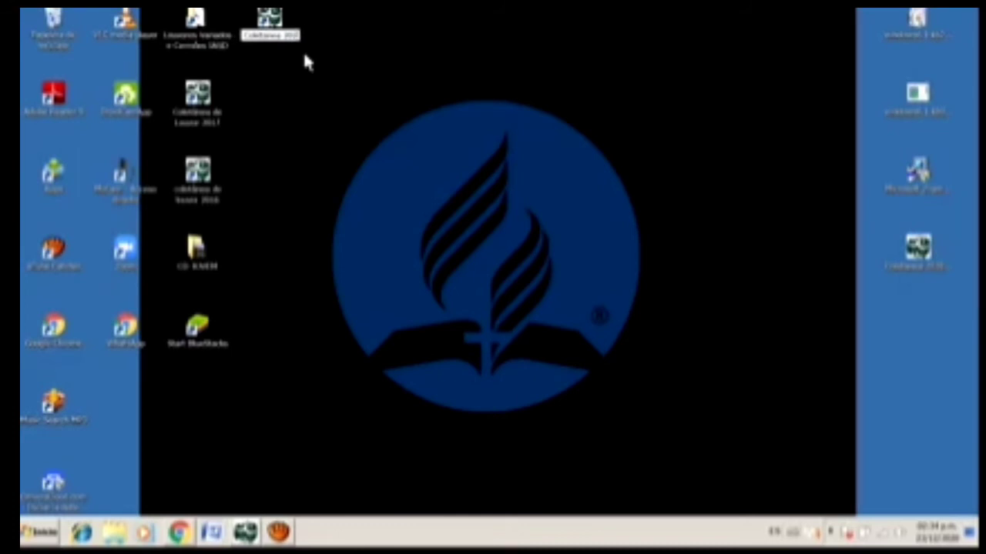
{"action": "type", "text": "20"}
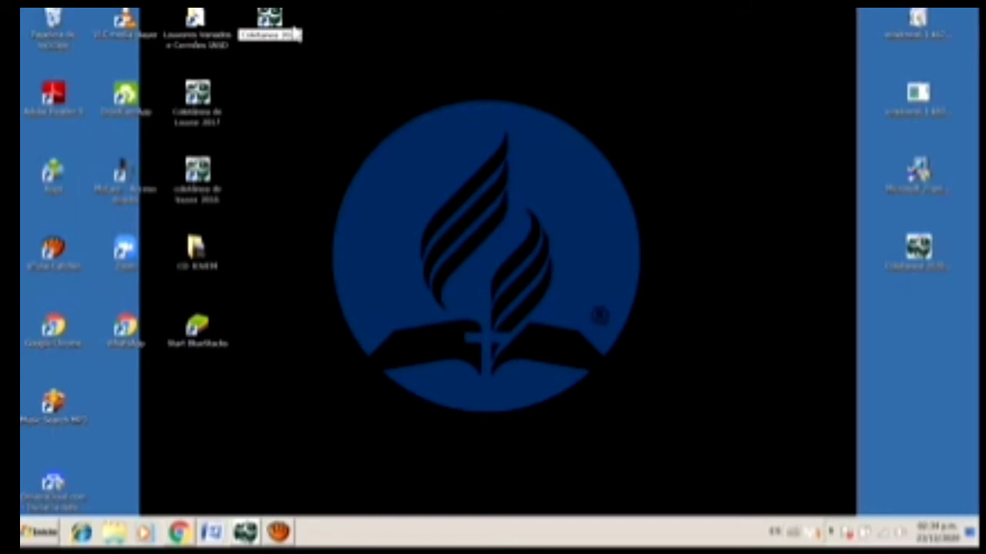
{"action": "key", "text": "Return"}
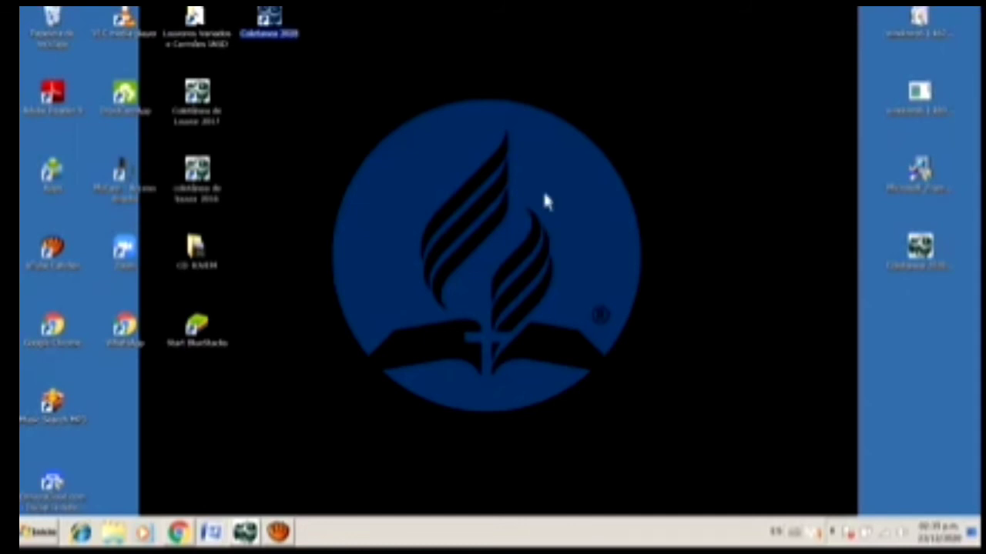
Step: Point out the Microsoft Framework 4.5.2 file, the Coletanea 2020 shortcut and the lower windows6.1 update file on the desktop
{"action": "left_click", "coordinate": [911, 192]}
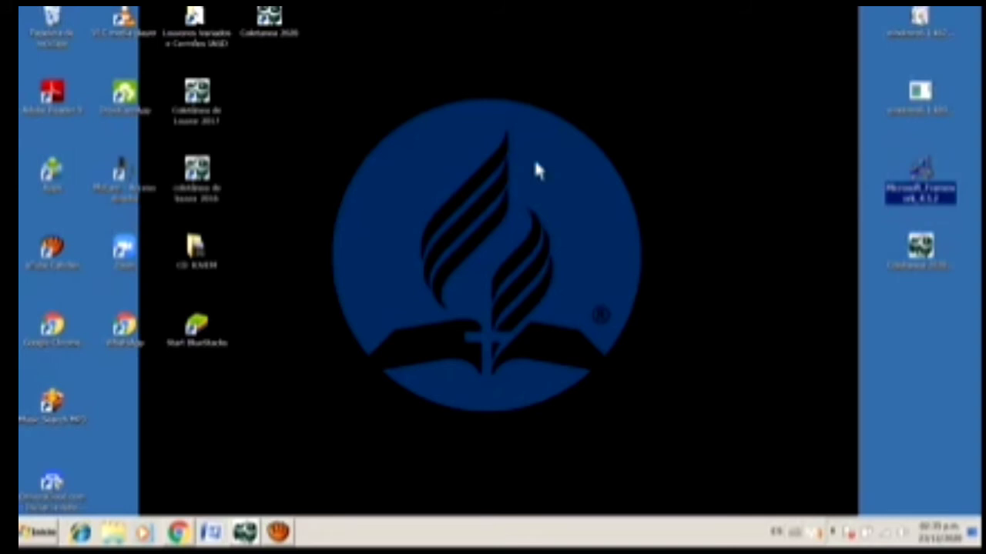
{"action": "left_click", "coordinate": [277, 31]}
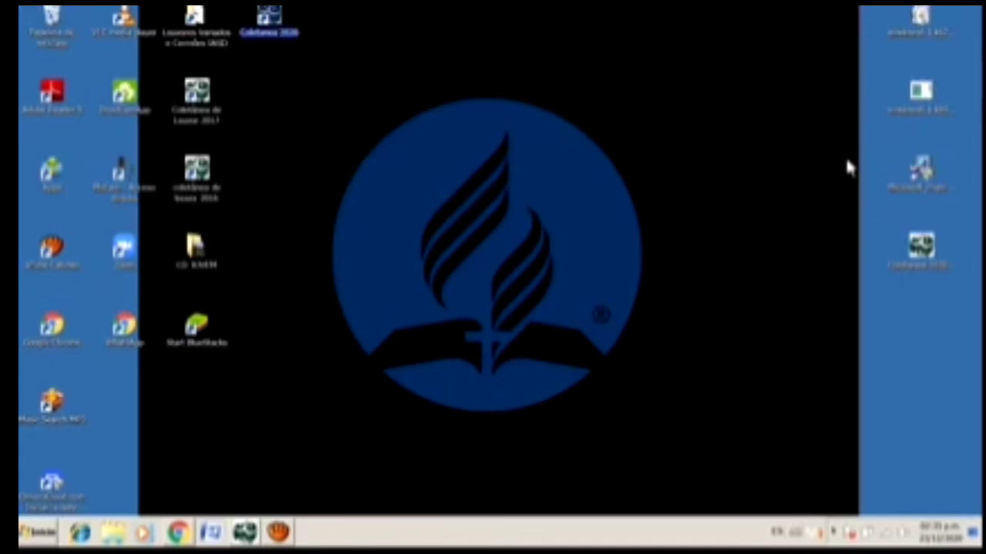
{"action": "left_click", "coordinate": [924, 186]}
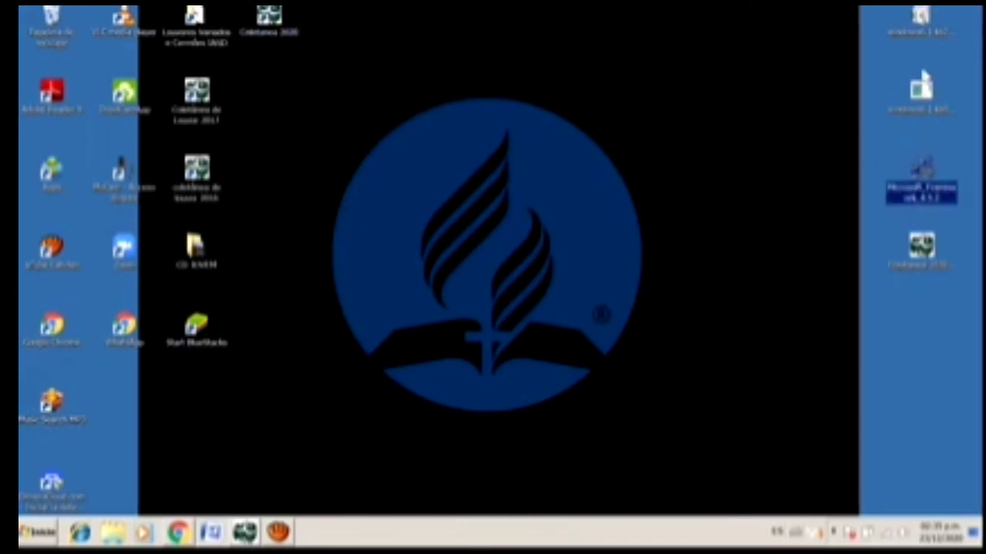
{"action": "left_click", "coordinate": [922, 87]}
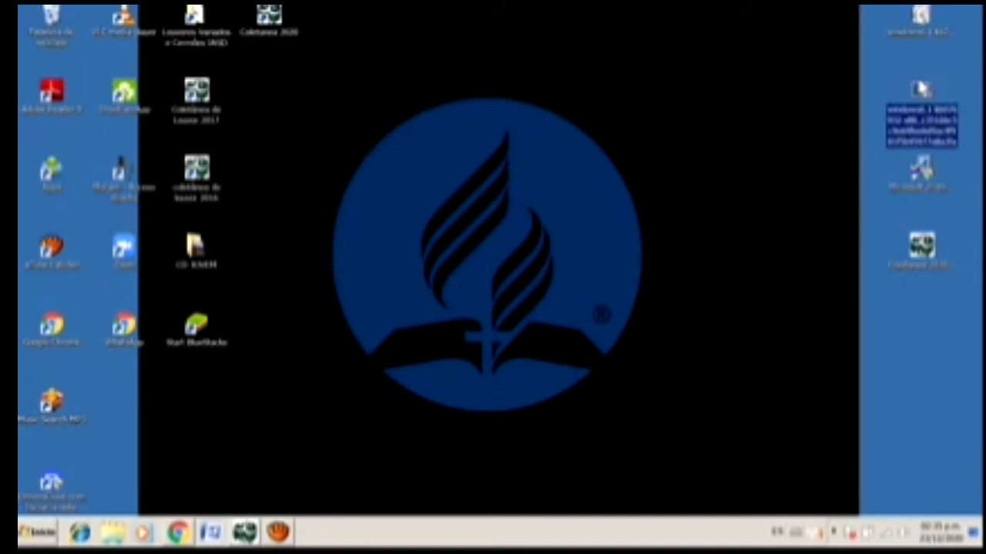
{"action": "left_click", "coordinate": [245, 531]}
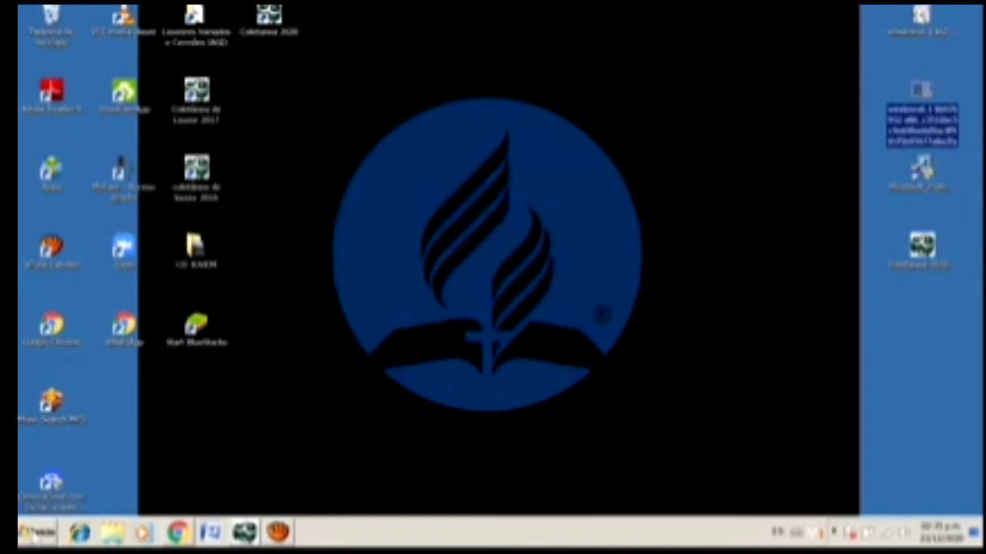
Step: Check the Windows edition and system type in the computer's system properties, and minimise the open windows
{"action": "left_click", "coordinate": [35, 533]}
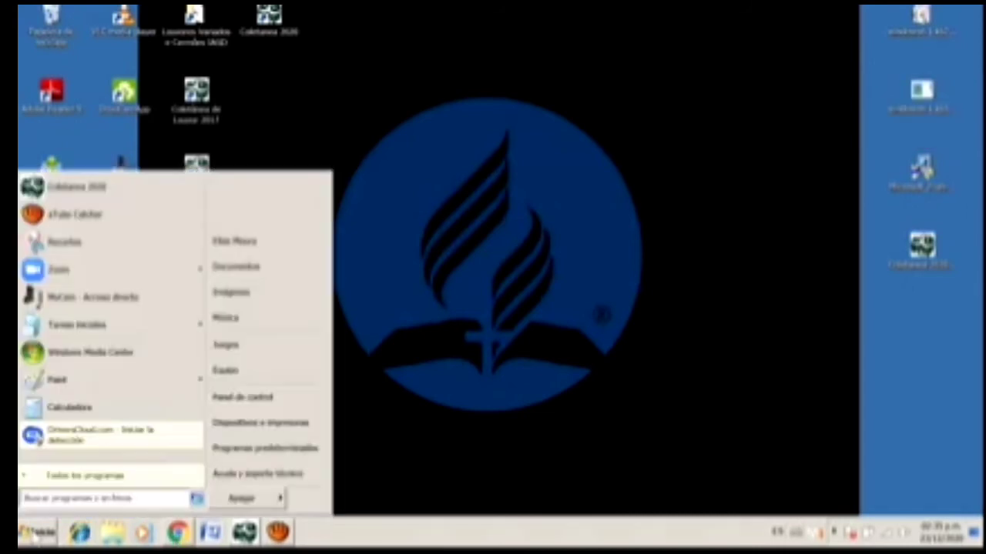
{"action": "left_click", "coordinate": [240, 373]}
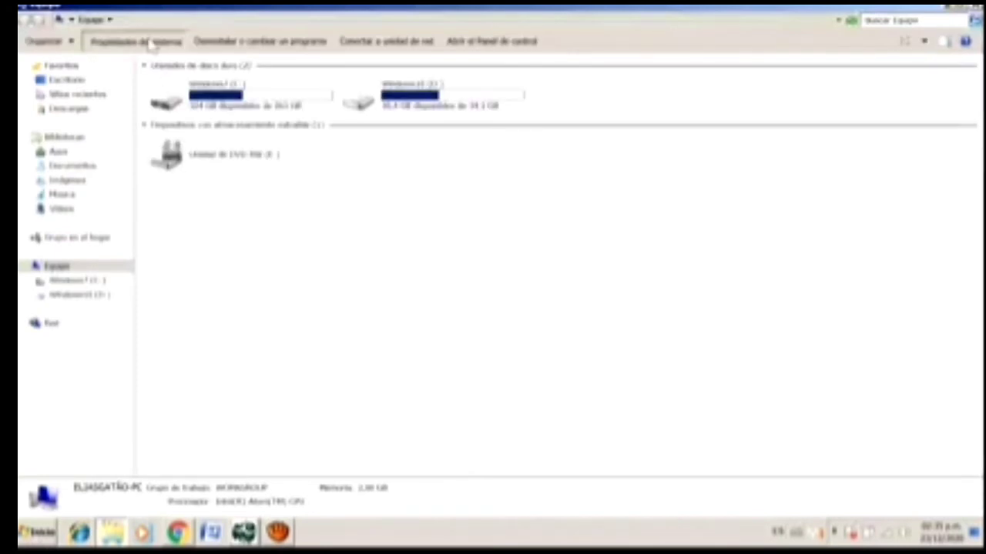
{"action": "left_click", "coordinate": [158, 44]}
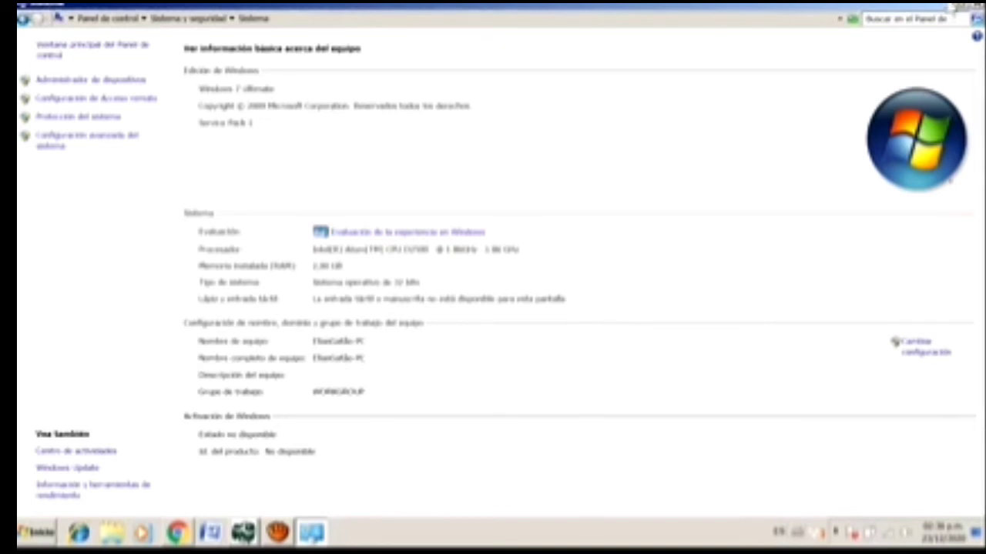
{"action": "left_click", "coordinate": [953, 8]}
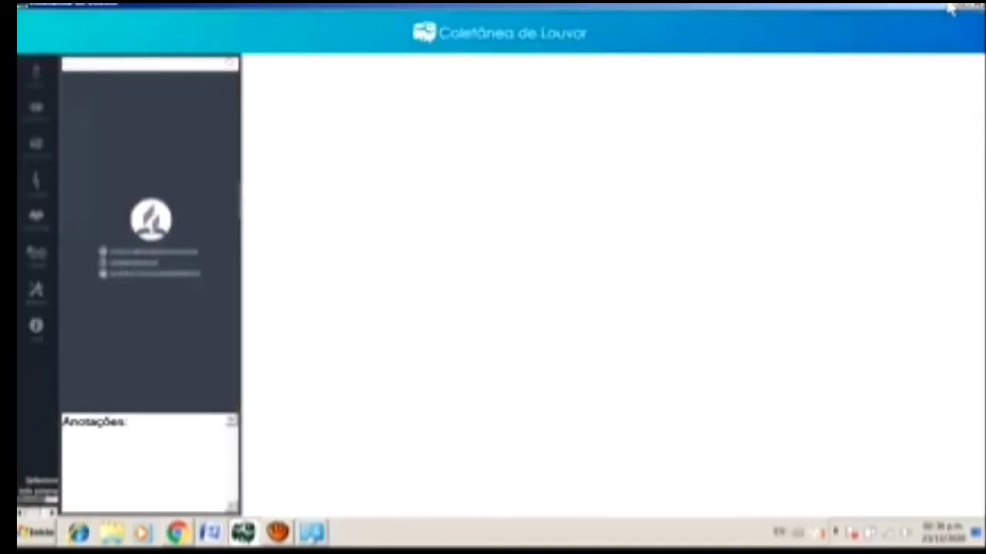
{"action": "left_click", "coordinate": [952, 8]}
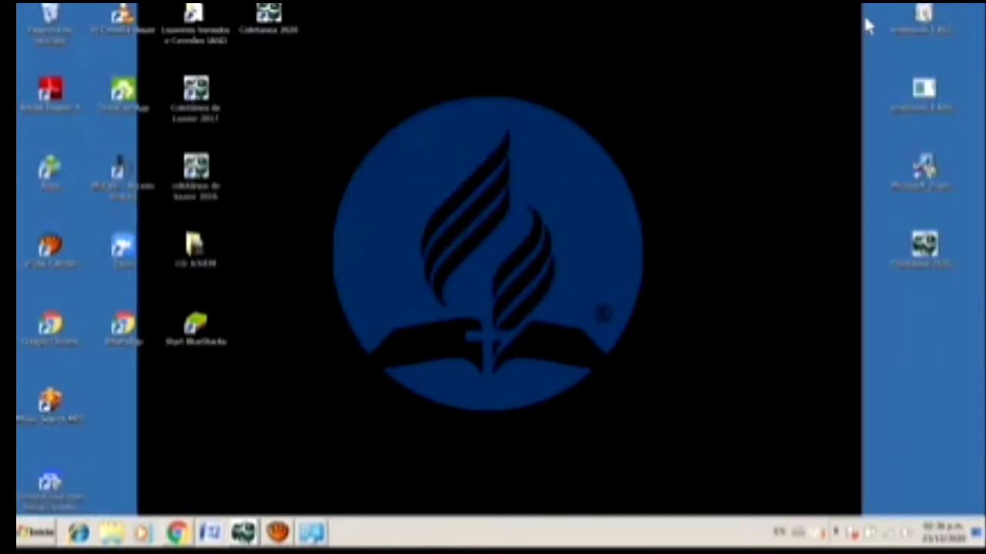
Step: Point out the two windows6.1 update files on the desktop by selecting them in turn
{"action": "left_click", "coordinate": [909, 40]}
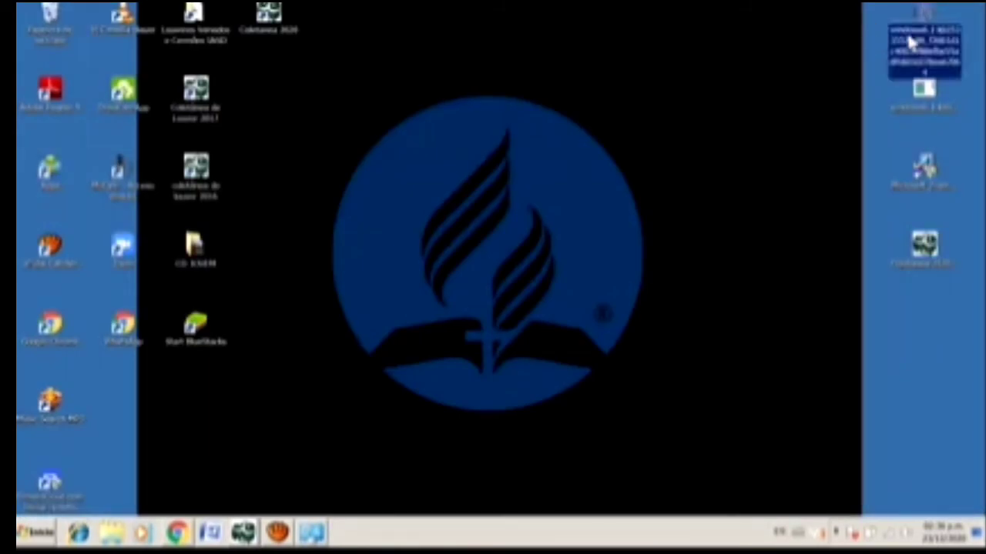
{"action": "left_click_drag", "start_coordinate": [910, 40], "coordinate": [927, 11]}
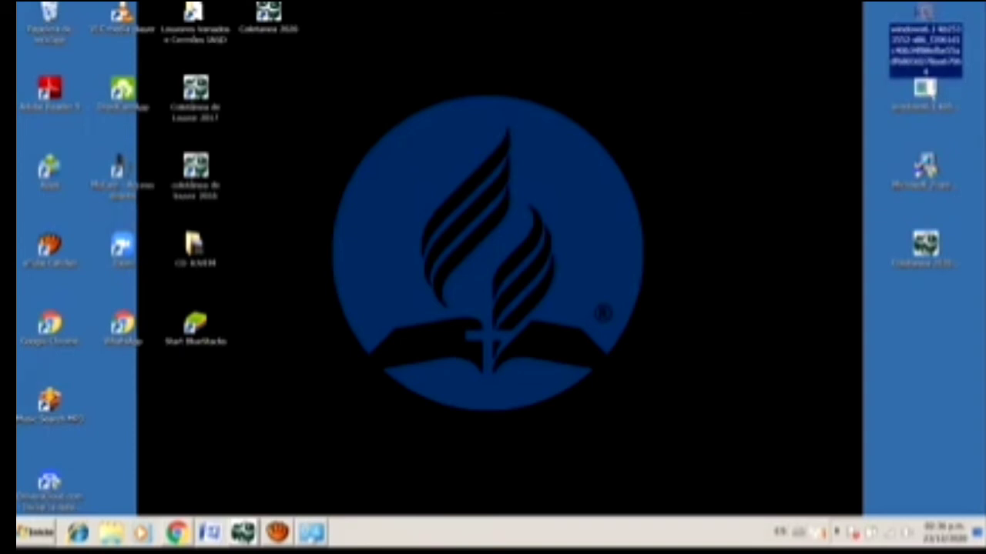
{"action": "left_click_drag", "start_coordinate": [925, 10], "coordinate": [929, 90]}
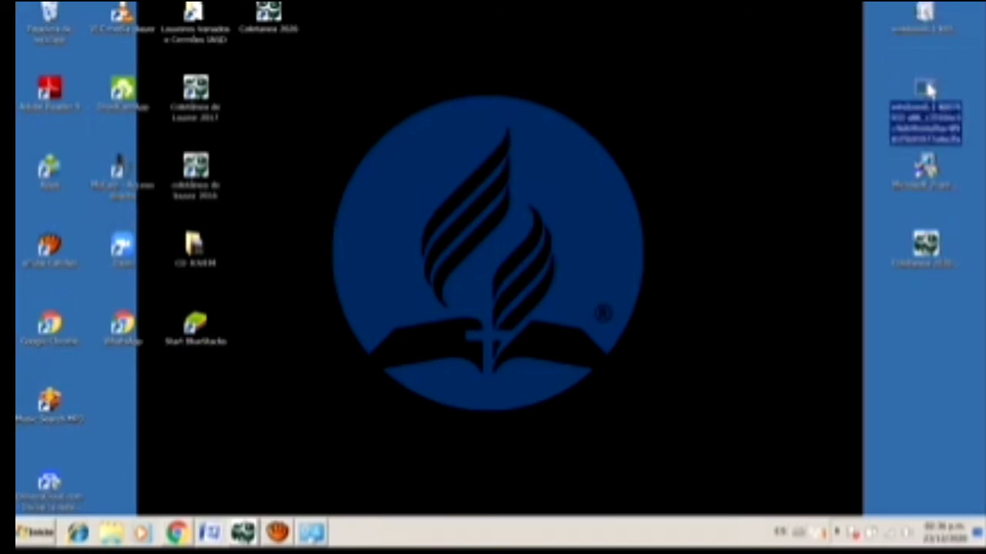
{"action": "left_click_drag", "start_coordinate": [929, 91], "coordinate": [922, 37]}
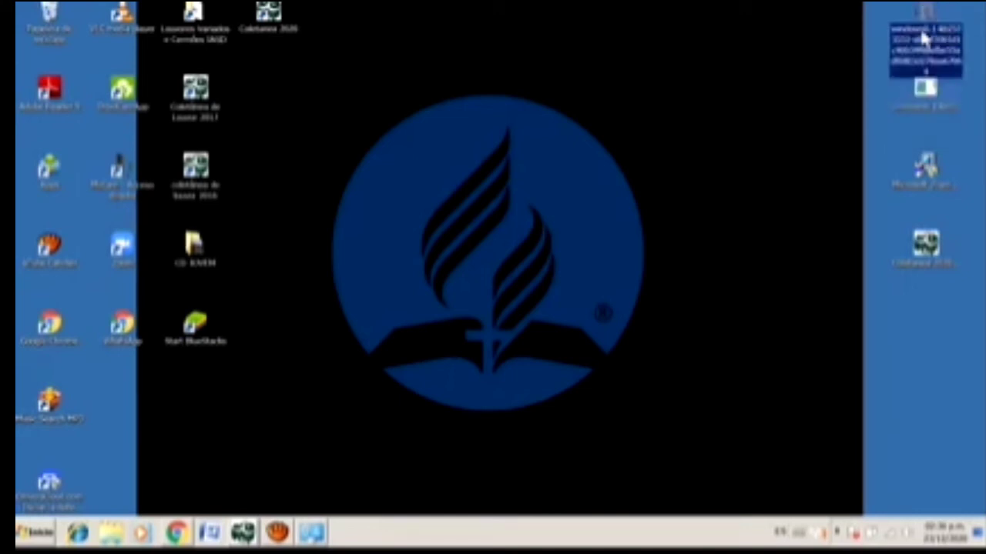
{"action": "left_click", "coordinate": [922, 100]}
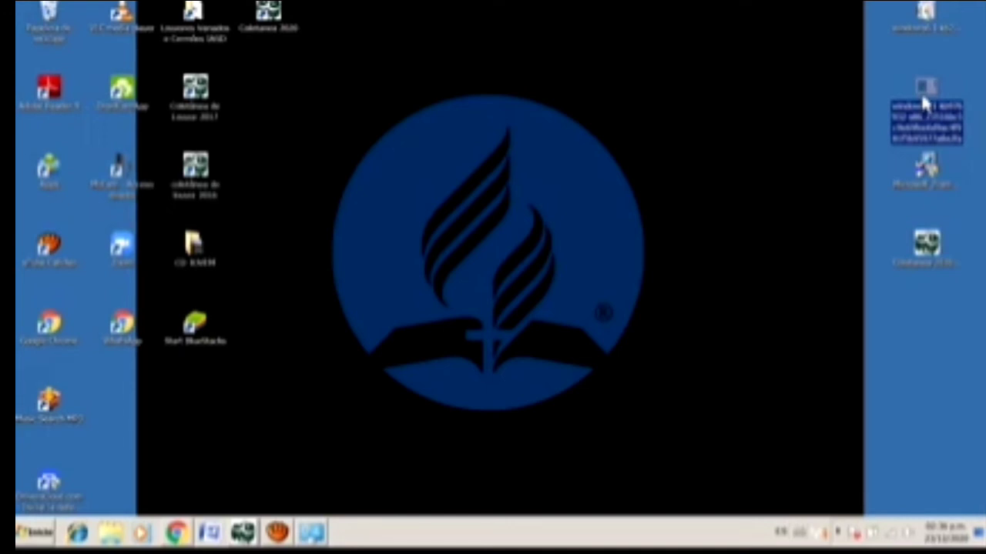
{"action": "left_click", "coordinate": [920, 10]}
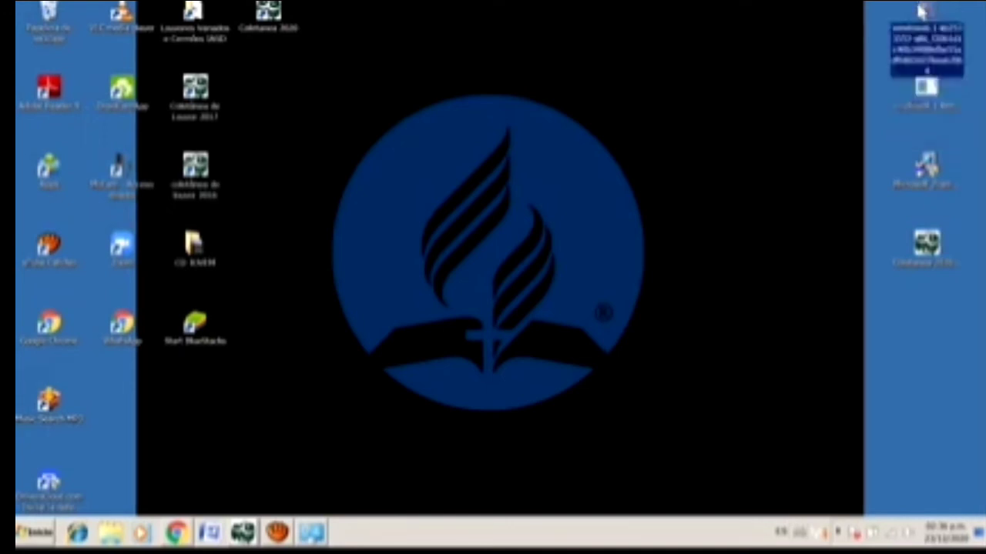
{"action": "left_click_drag", "start_coordinate": [924, 10], "coordinate": [927, 87]}
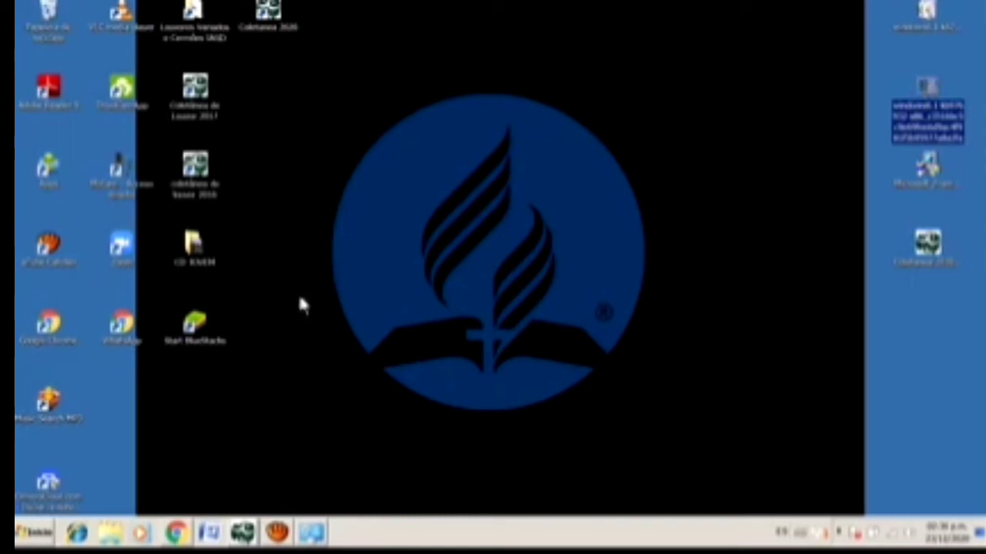
Step: Open Windows Update from the Sistema y seguridad category of the Control Panel
{"action": "key", "text": "super"}
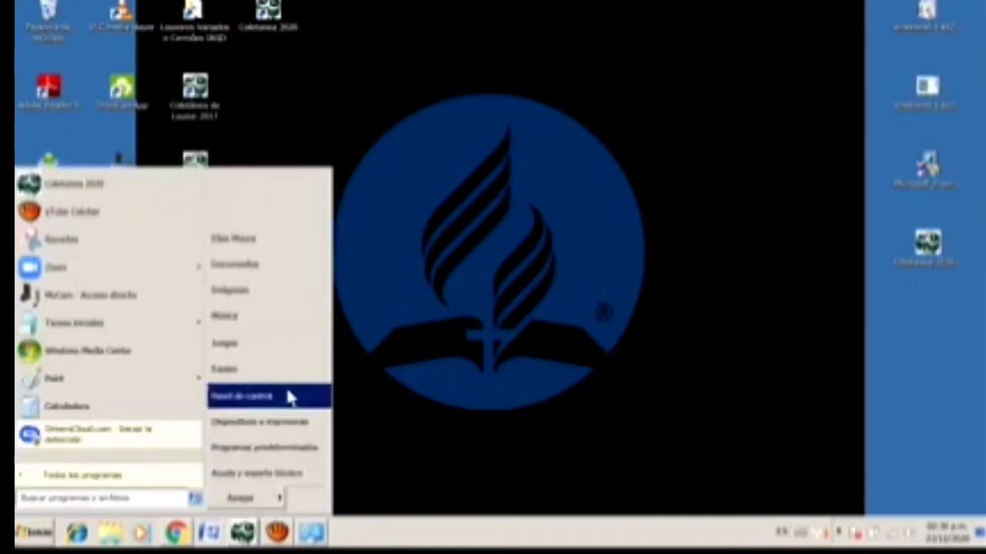
{"action": "left_click", "coordinate": [261, 396]}
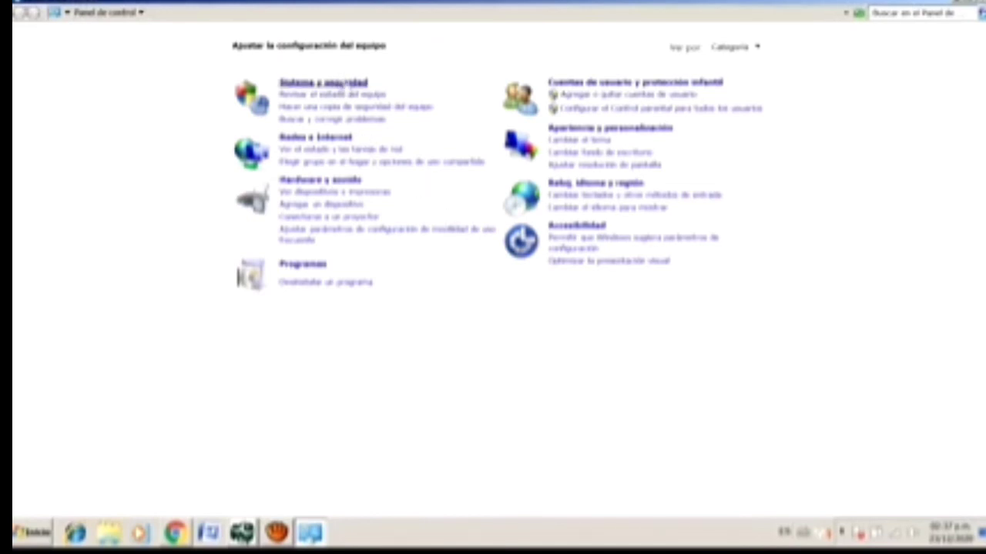
{"action": "left_click", "coordinate": [343, 85]}
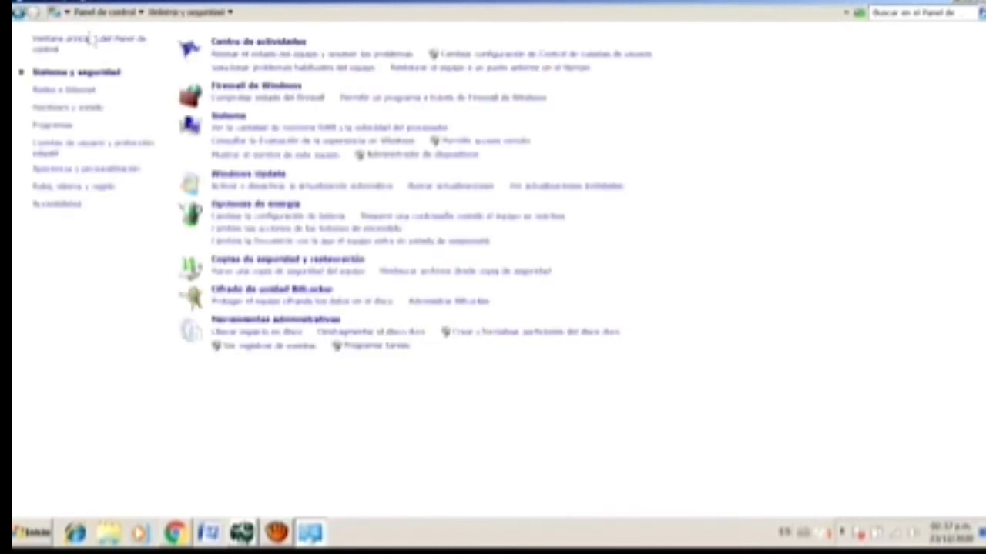
{"action": "left_click", "coordinate": [20, 13]}
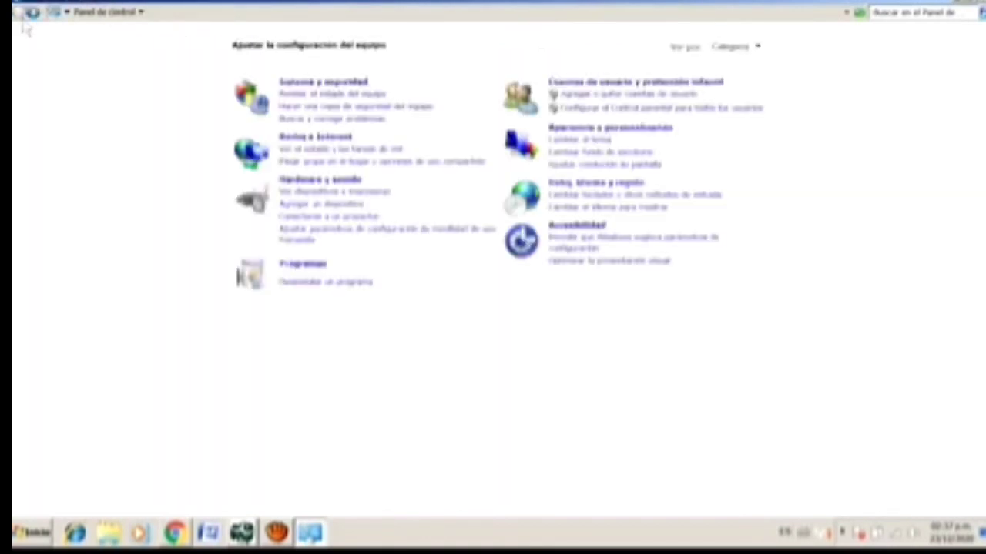
{"action": "left_click", "coordinate": [331, 85]}
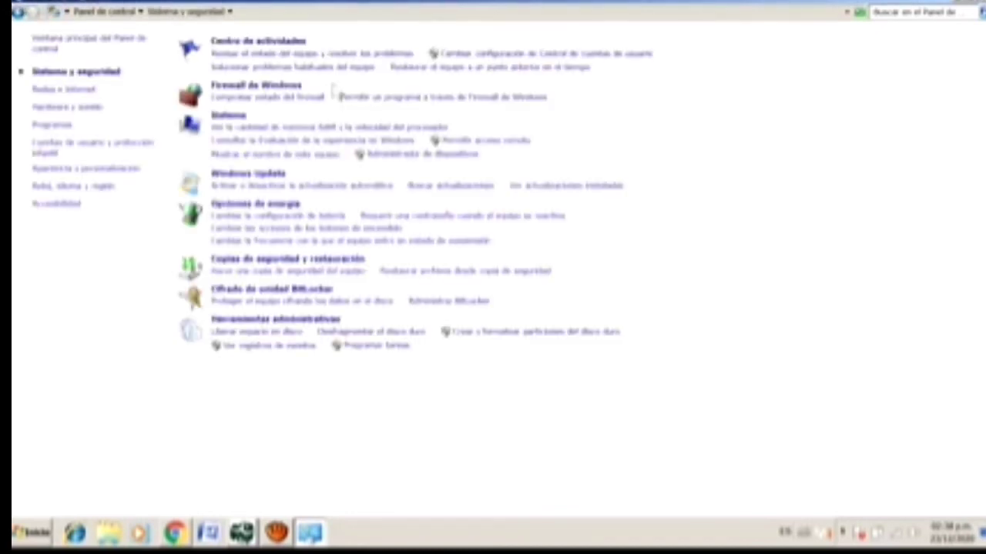
{"action": "left_click", "coordinate": [247, 177]}
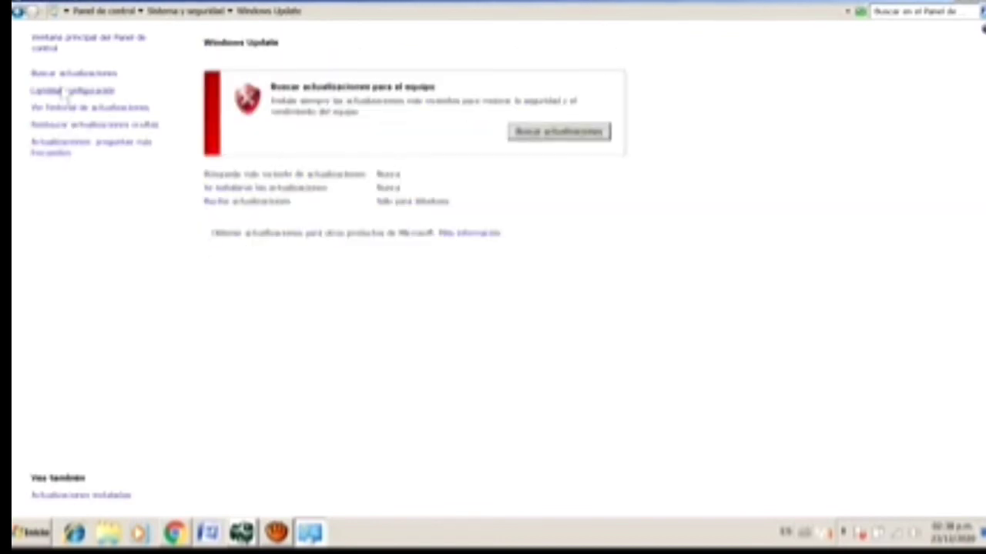
{"action": "left_click", "coordinate": [461, 235]}
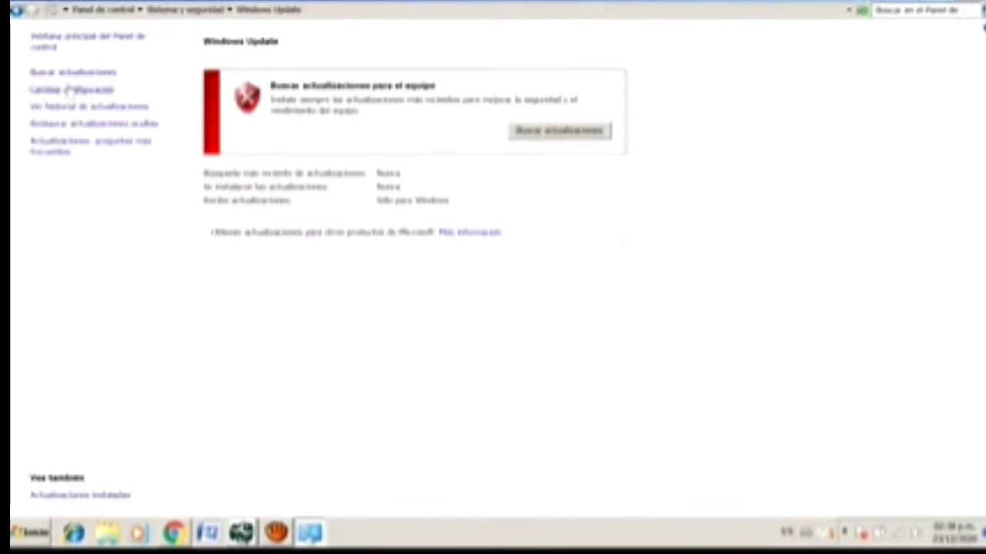
Step: Set important updates to "No buscar actualizaciones (no recomendado)" in the Windows Update settings and return to the desktop
{"action": "left_click", "coordinate": [70, 89]}
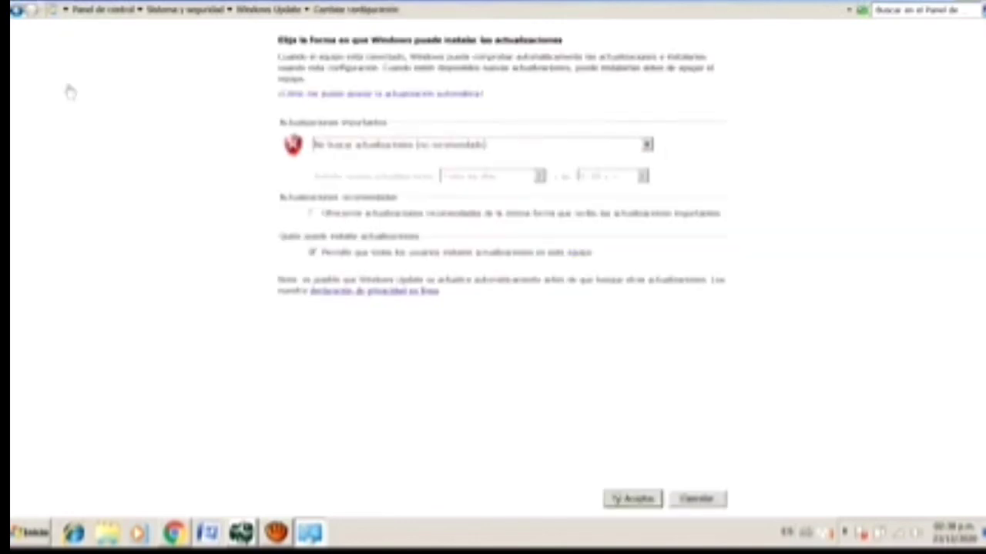
{"action": "left_click", "coordinate": [631, 150]}
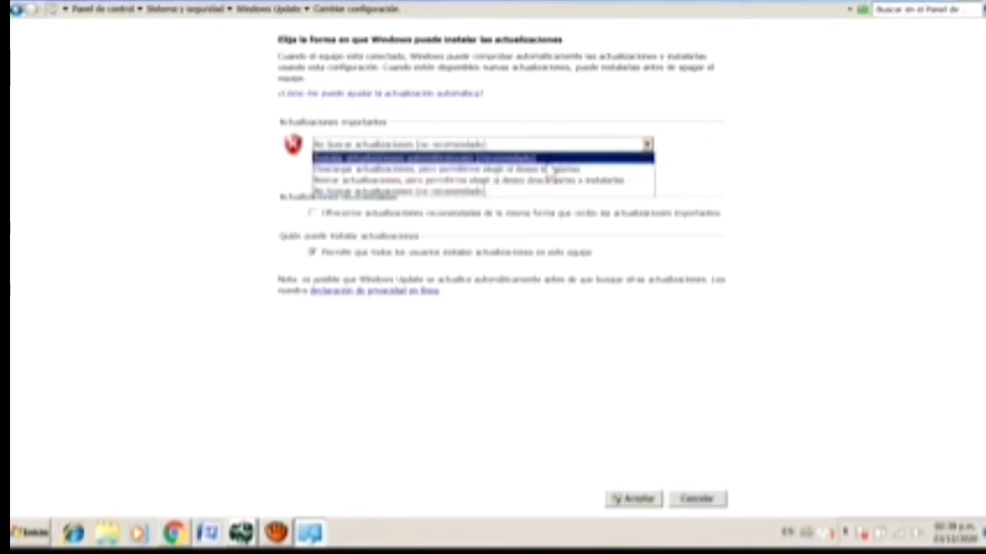
{"action": "left_click", "coordinate": [437, 192]}
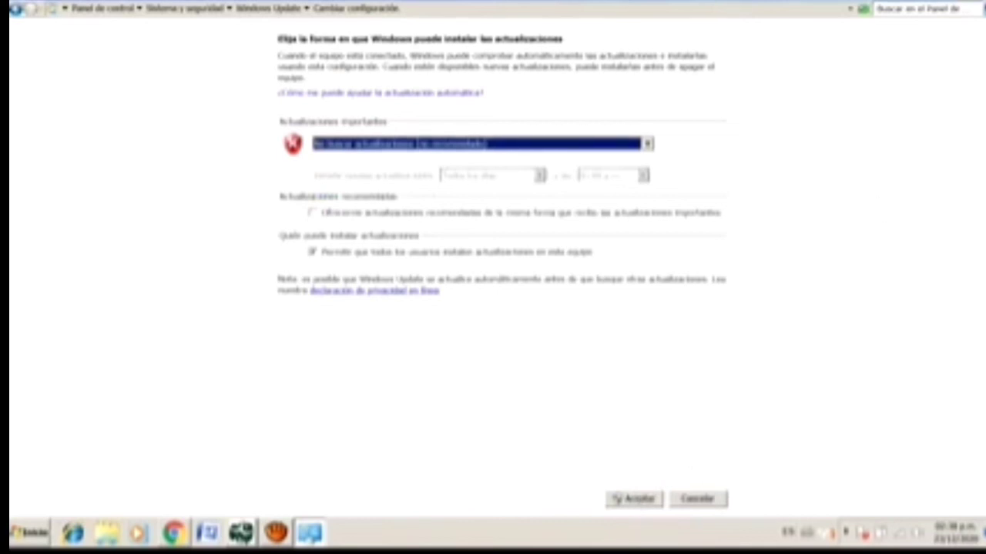
{"action": "key", "text": "super+d"}
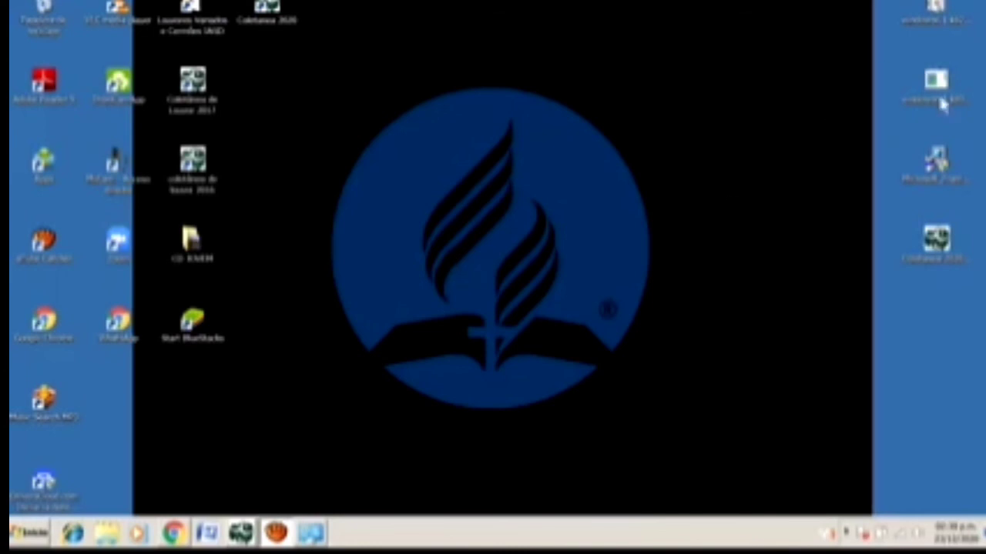
Step: Point out the two windows6.1 update files, the Microsoft Framework 4.5.2 file and the Coletanea 2020 setup file on the desktop
{"action": "left_click", "coordinate": [925, 18]}
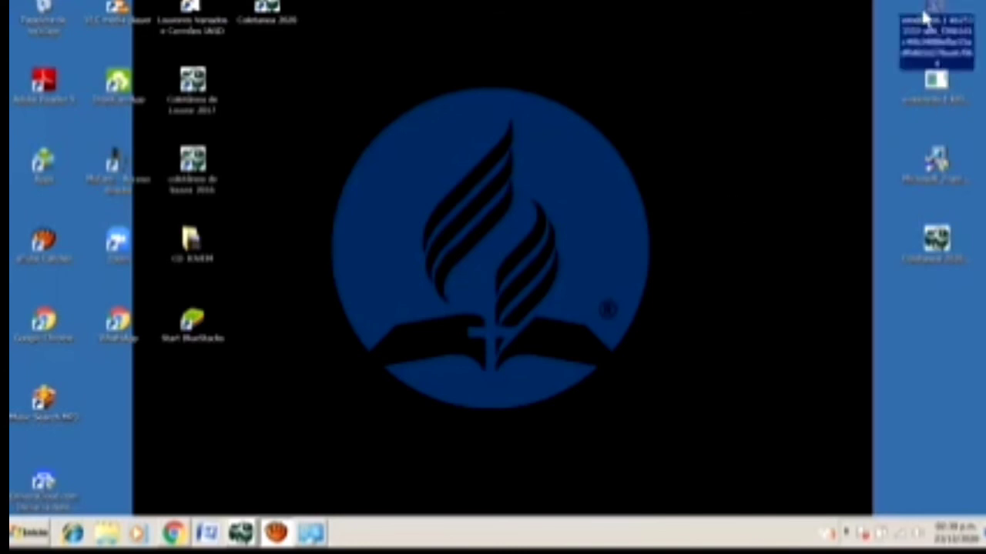
{"action": "left_click_drag", "start_coordinate": [925, 18], "coordinate": [934, 93]}
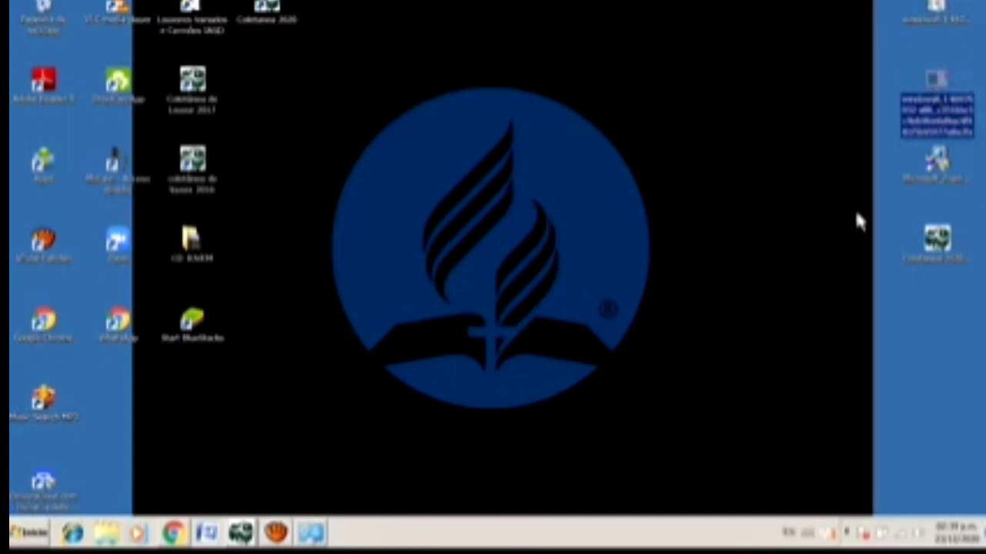
{"action": "left_click", "coordinate": [927, 171]}
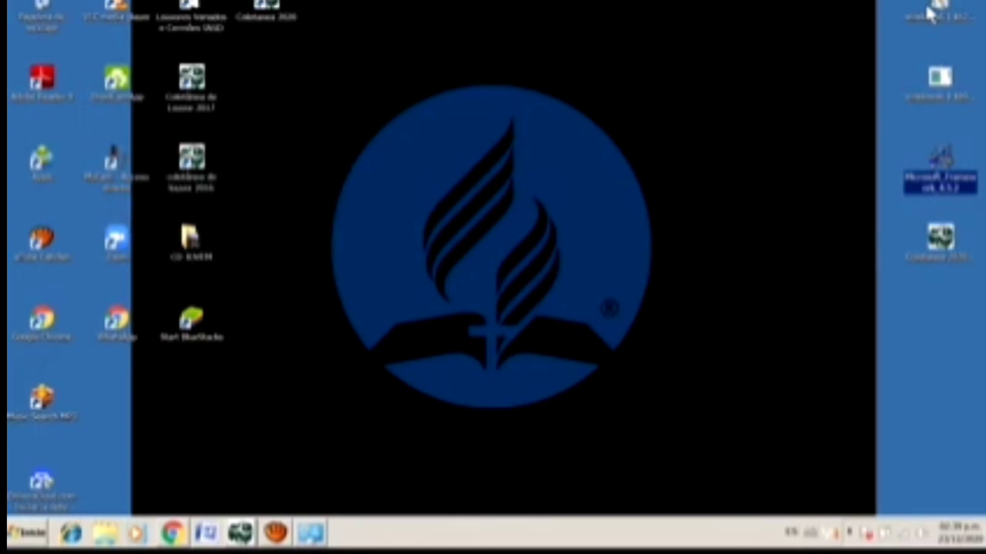
{"action": "left_click", "coordinate": [930, 14]}
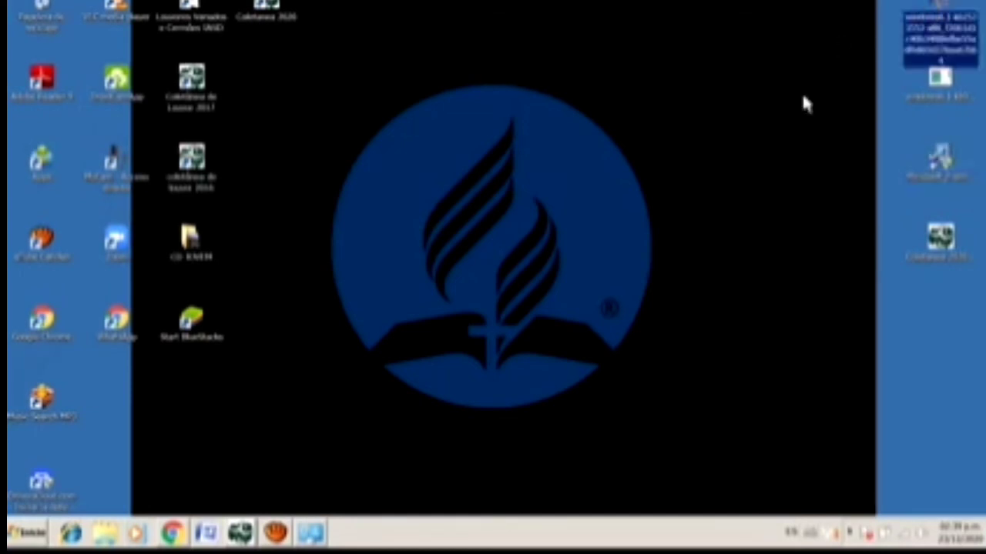
{"action": "left_click", "coordinate": [801, 119]}
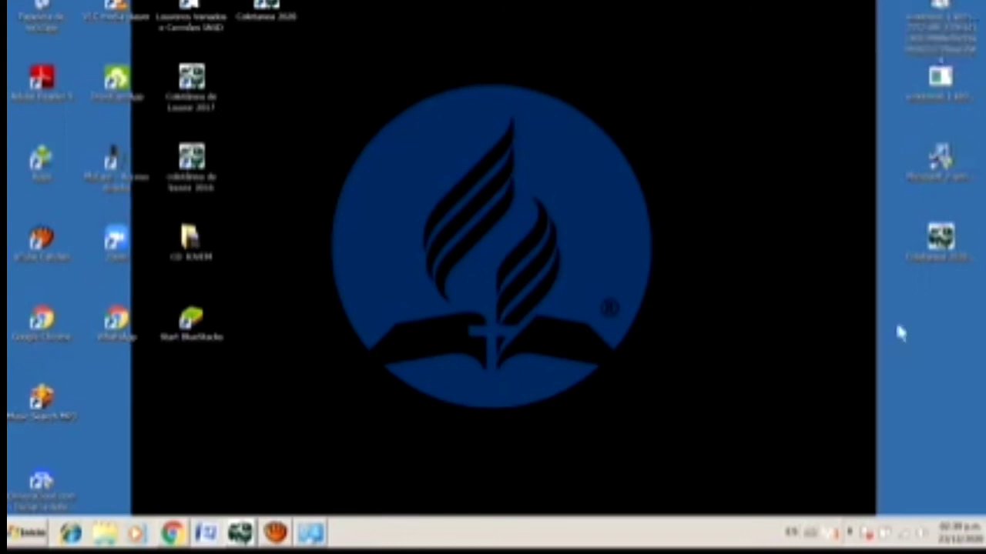
{"action": "left_click", "coordinate": [930, 240]}
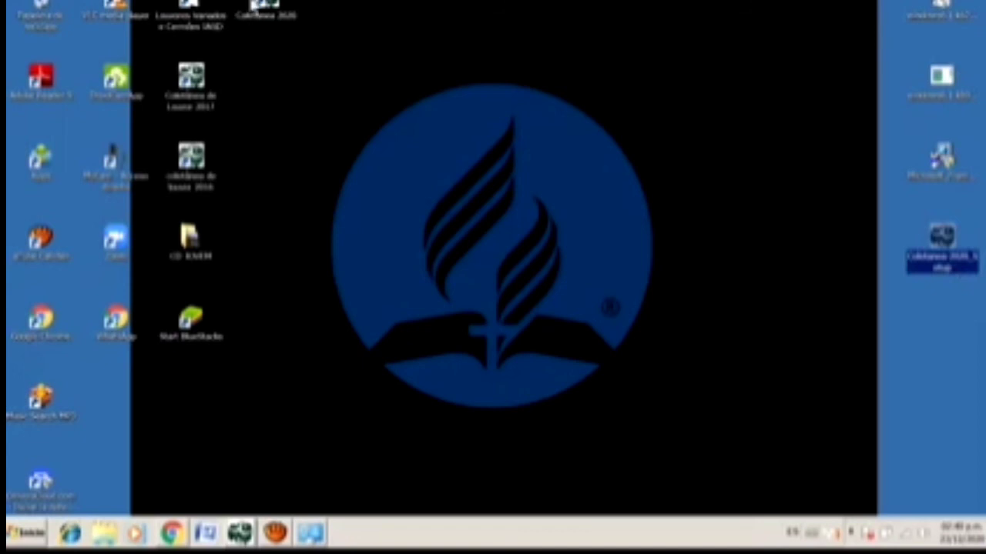
Step: Launch Coletânea de Louvor with the Coletanea 2020 shortcut on the desktop
{"action": "left_click", "coordinate": [269, 6]}
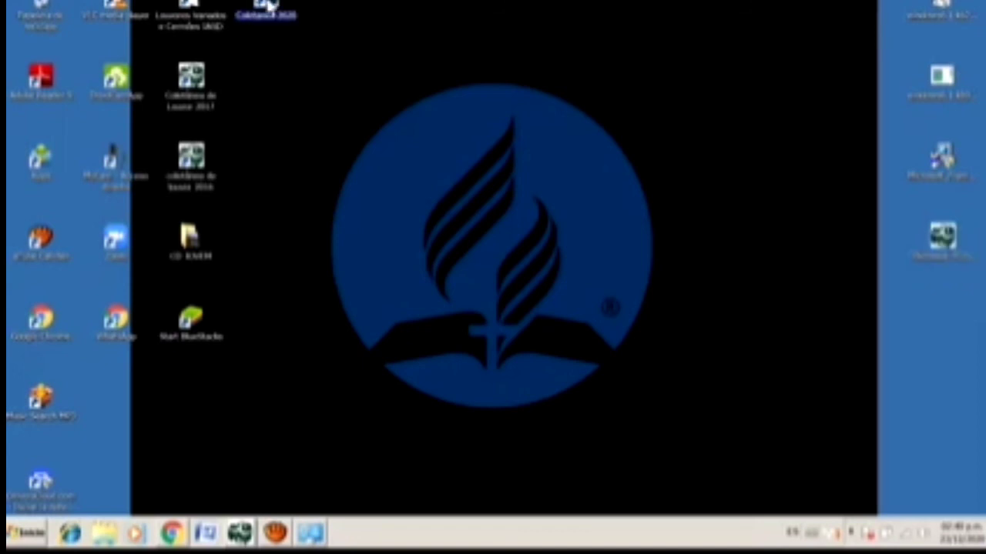
{"action": "double_click", "coordinate": [269, 7]}
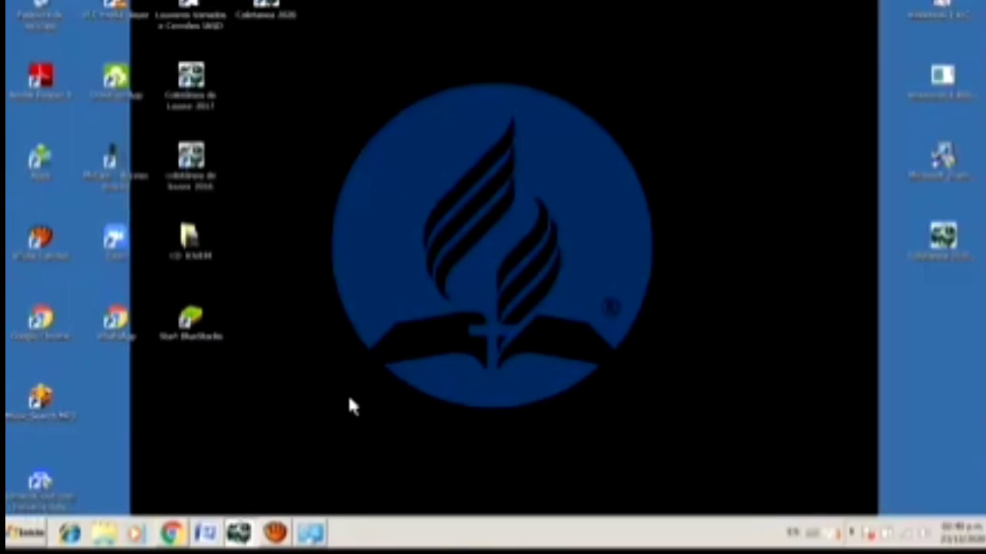
{"action": "double_click", "coordinate": [203, 29]}
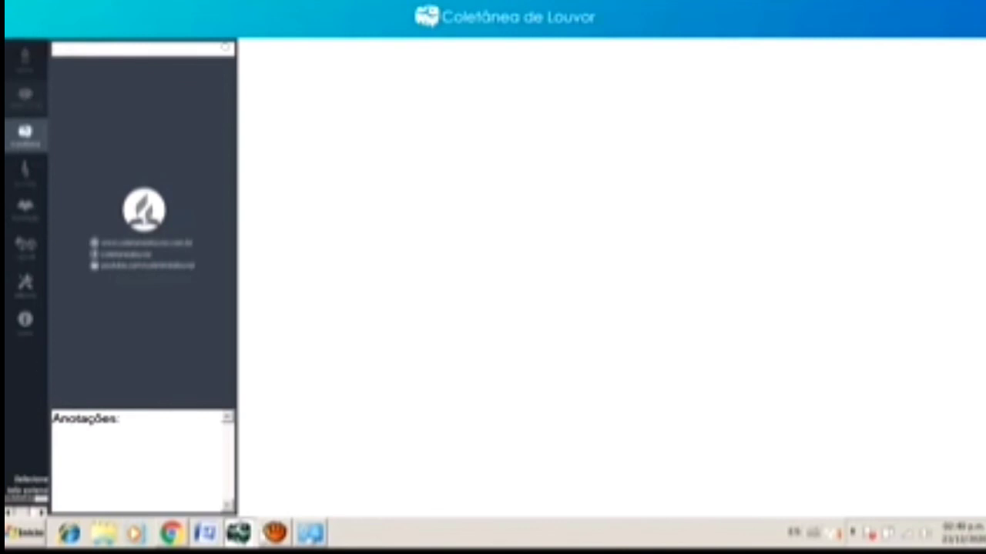
{"action": "left_click", "coordinate": [276, 537]}
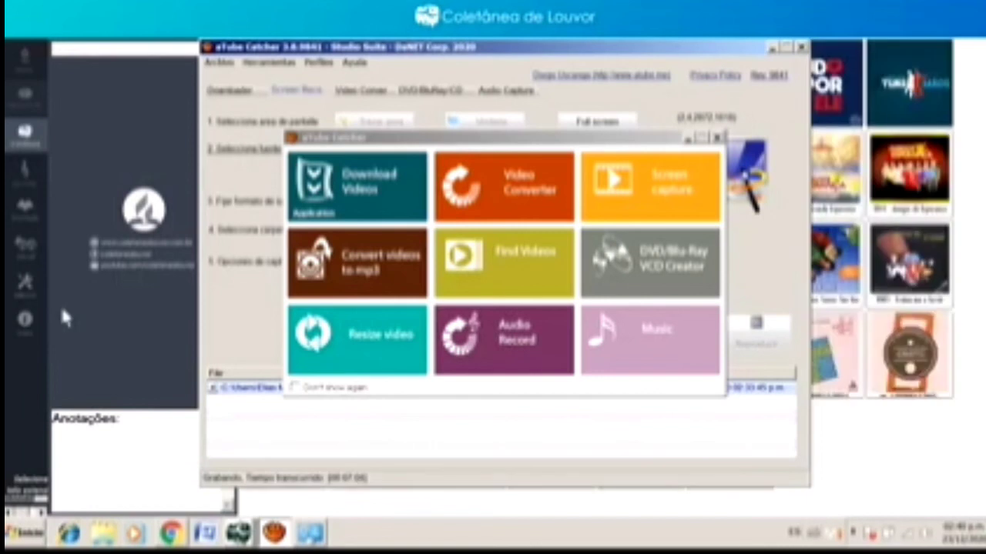
{"action": "left_click", "coordinate": [509, 2]}
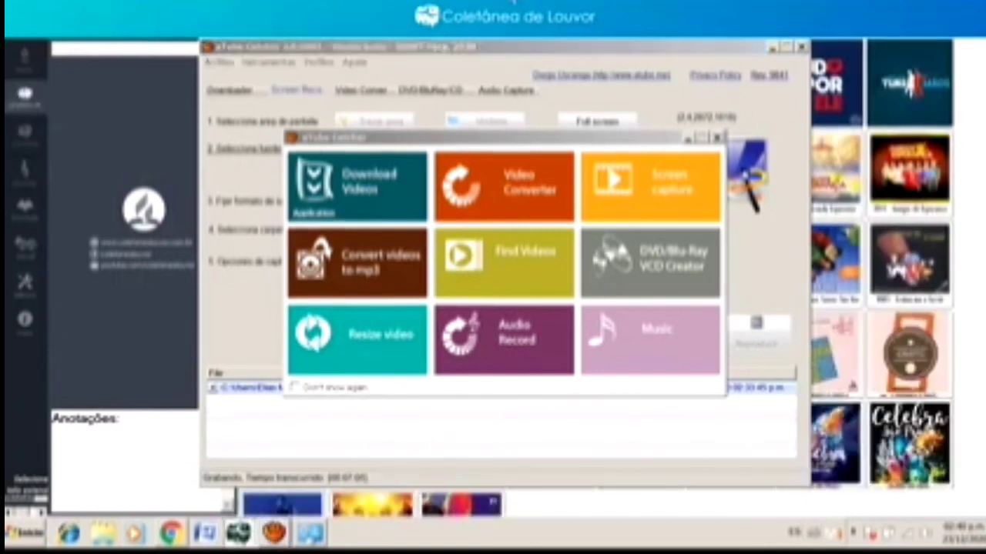
{"action": "left_click", "coordinate": [771, 50]}
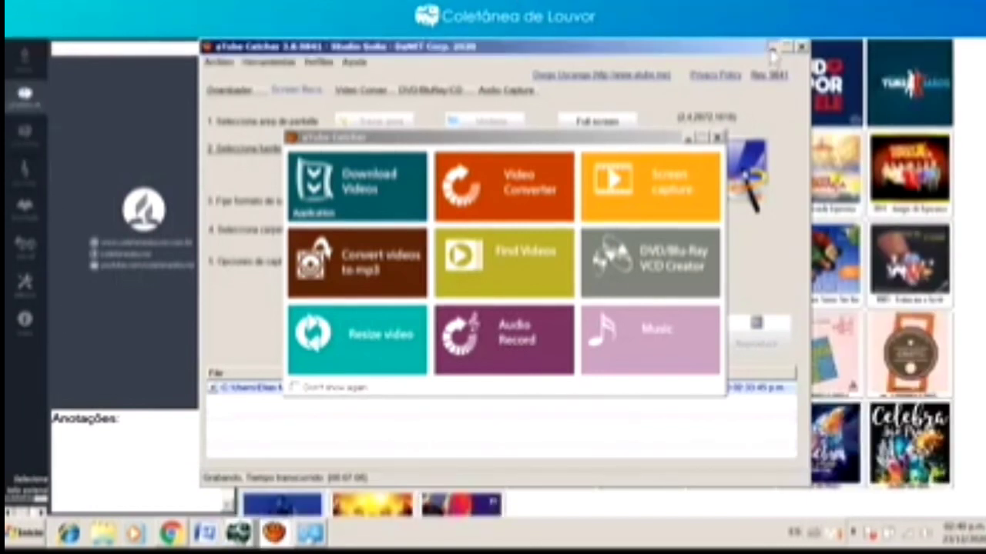
{"action": "left_click", "coordinate": [771, 48]}
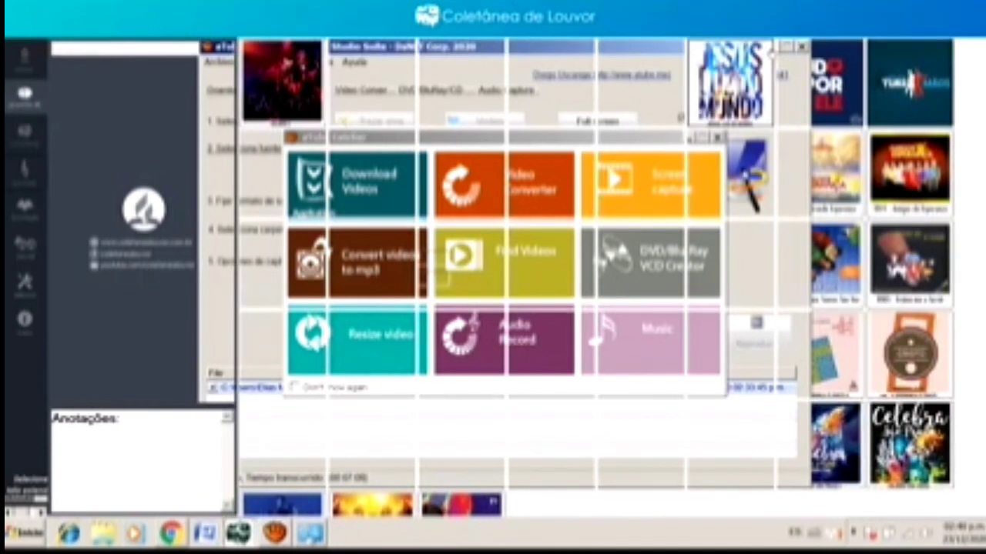
Step: View the Jesus, Luz do Mundo song list, play Nas Mãos do Oleiro from the Adoradores 3 album, and return to the album overview
{"action": "left_click", "coordinate": [768, 51]}
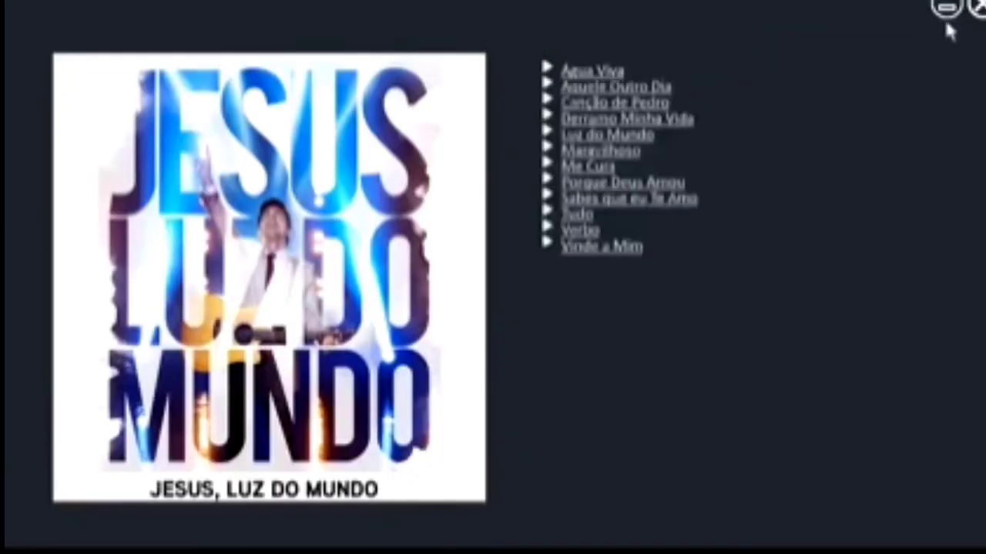
{"action": "left_click", "coordinate": [977, 9]}
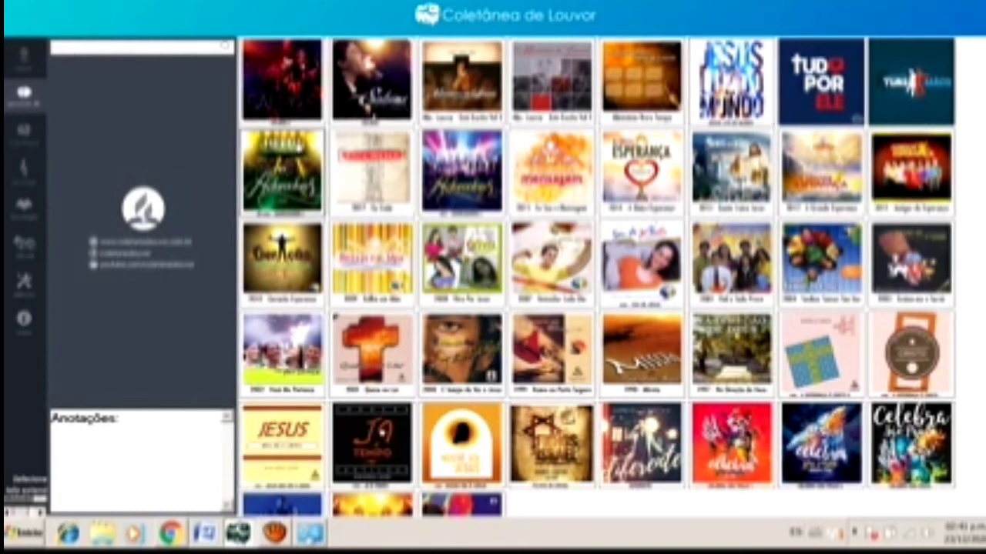
{"action": "left_click", "coordinate": [296, 147]}
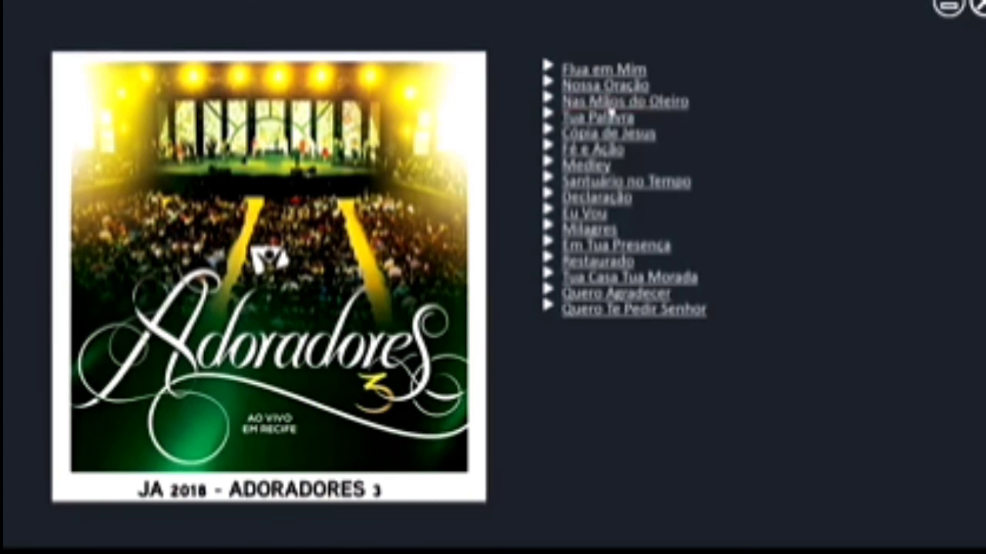
{"action": "left_click", "coordinate": [572, 198]}
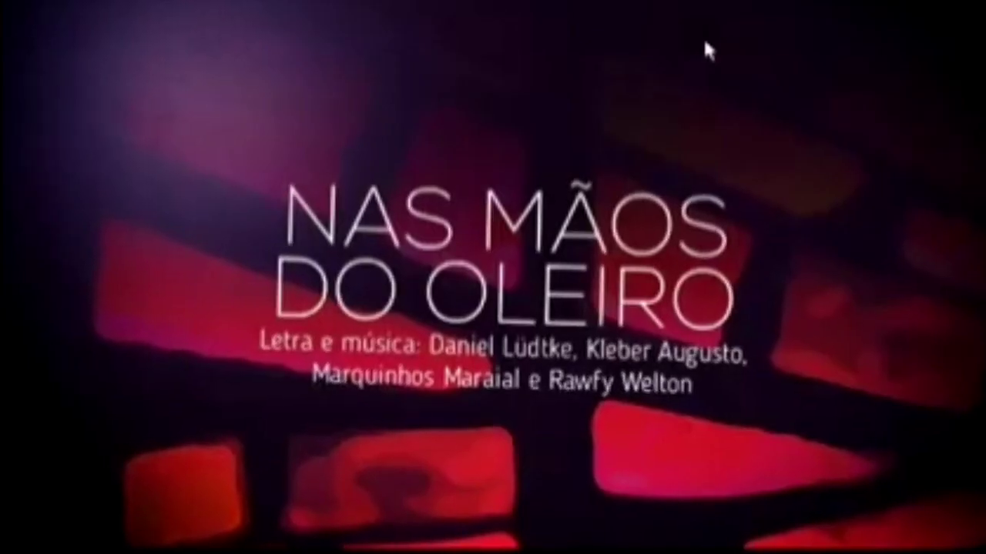
{"action": "key", "text": "Escape"}
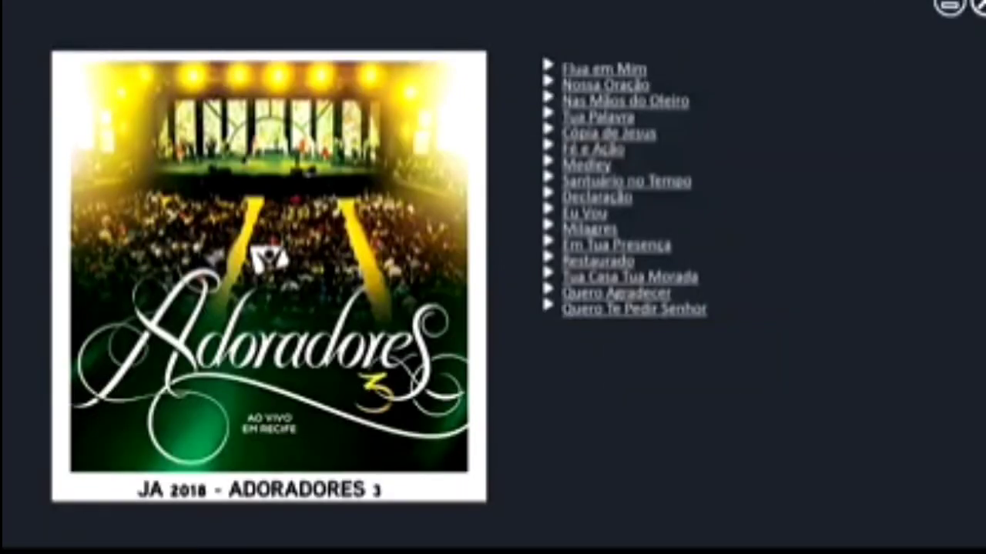
{"action": "key", "text": "Escape"}
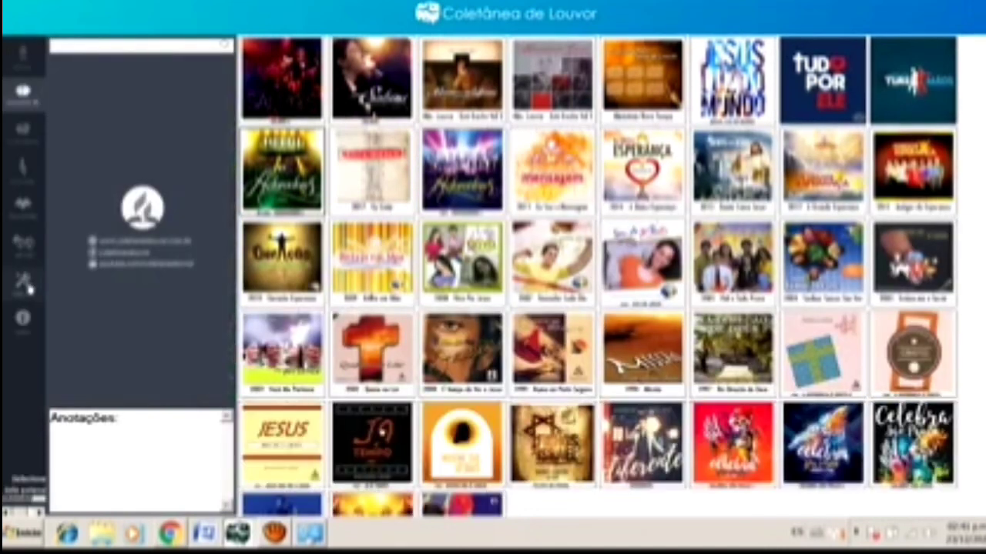
Step: Open the Provai e Vede tool among the utilities and select the date 09/05/2020
{"action": "left_click", "coordinate": [26, 285]}
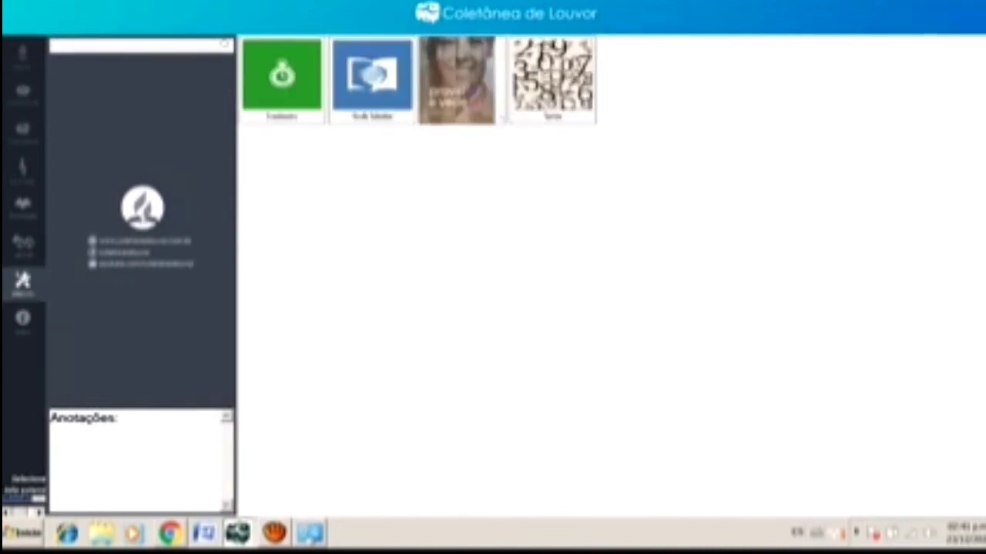
{"action": "left_click", "coordinate": [467, 83]}
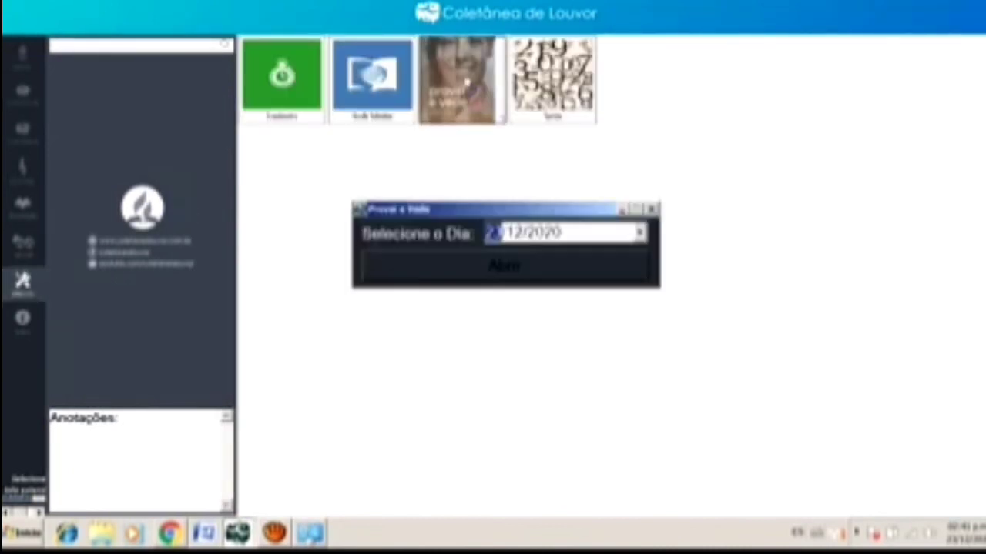
{"action": "left_click", "coordinate": [640, 235]}
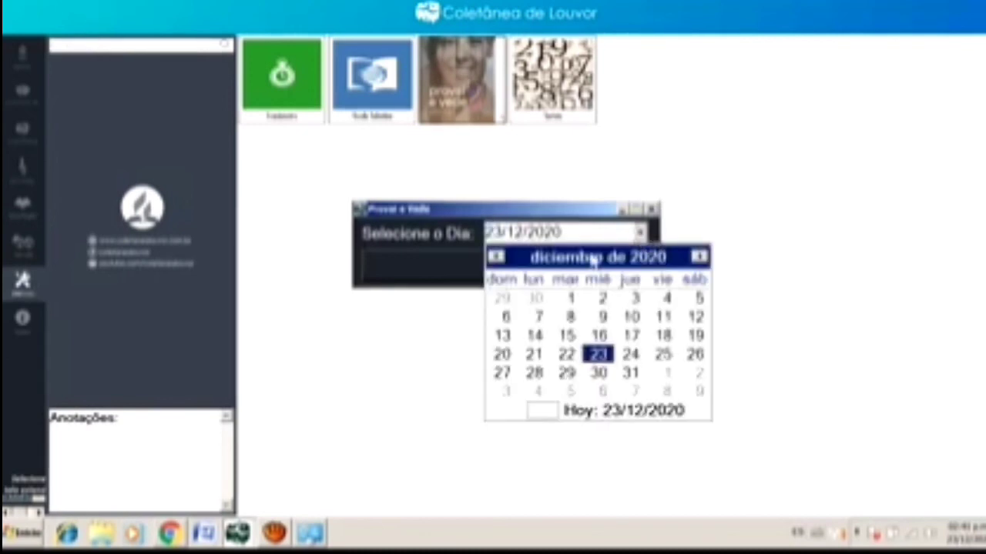
{"action": "left_click", "coordinate": [496, 258]}
{"action": "left_click", "coordinate": [495, 258]}
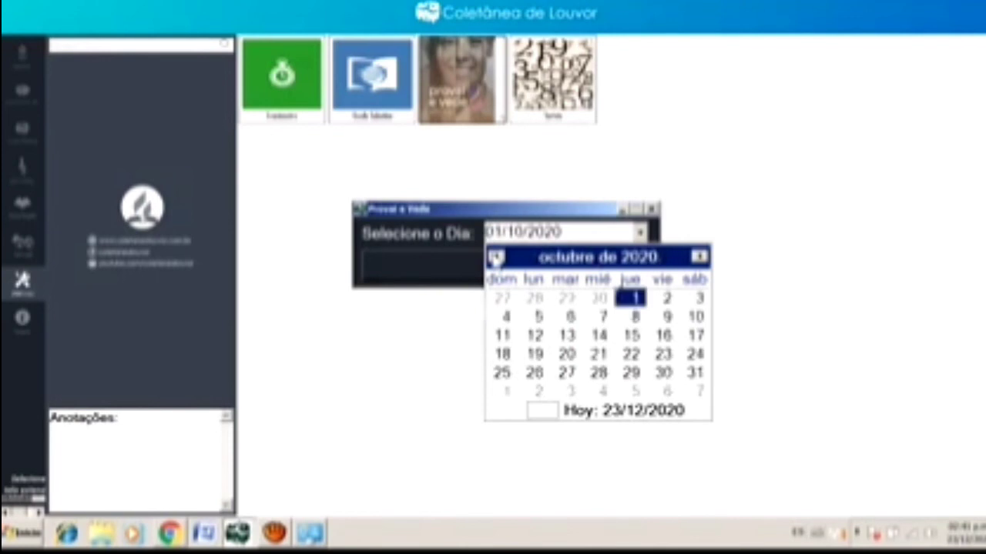
{"action": "left_click", "coordinate": [496, 258]}
{"action": "left_click", "coordinate": [495, 257]}
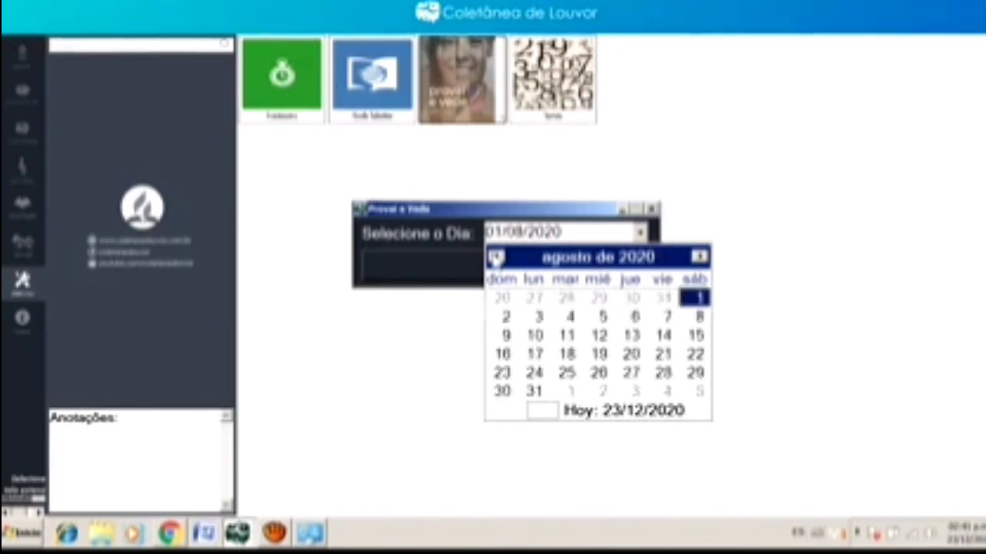
{"action": "left_click", "coordinate": [495, 258]}
{"action": "left_click", "coordinate": [495, 258]}
{"action": "left_click", "coordinate": [495, 258]}
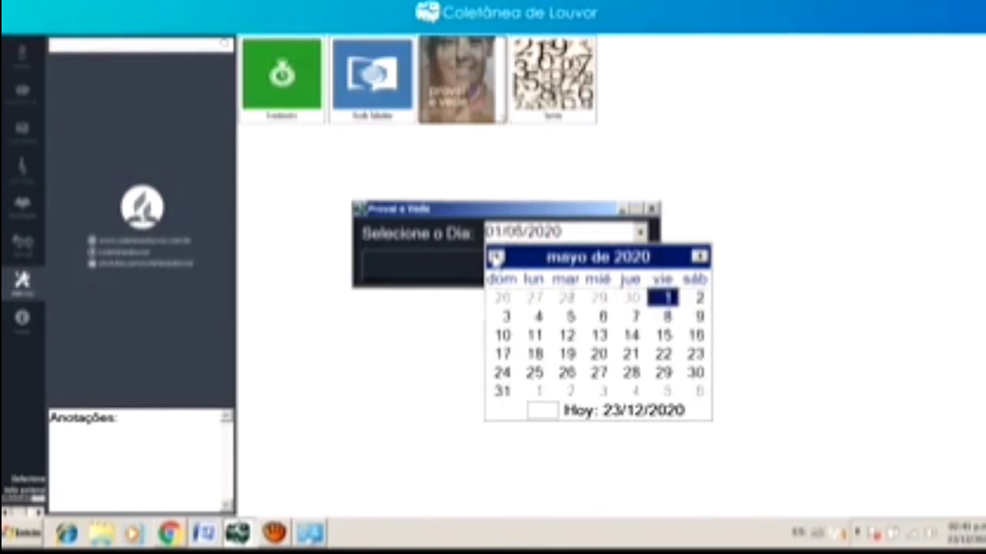
{"action": "left_click", "coordinate": [699, 323]}
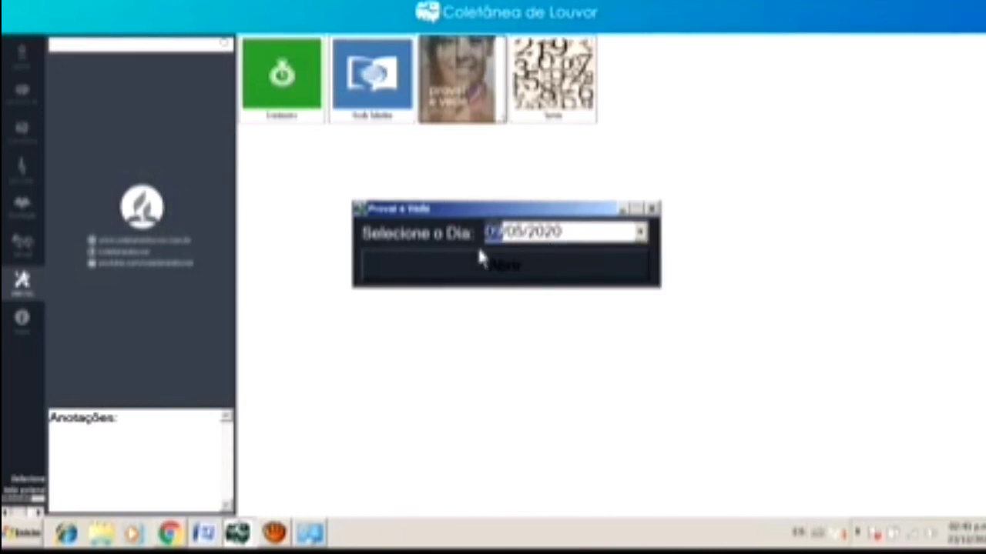
Step: Open the Provai e Vede video for the selected day and agree to download its missing file
{"action": "type", "text": "29"}
{"action": "left_click", "coordinate": [493, 266]}
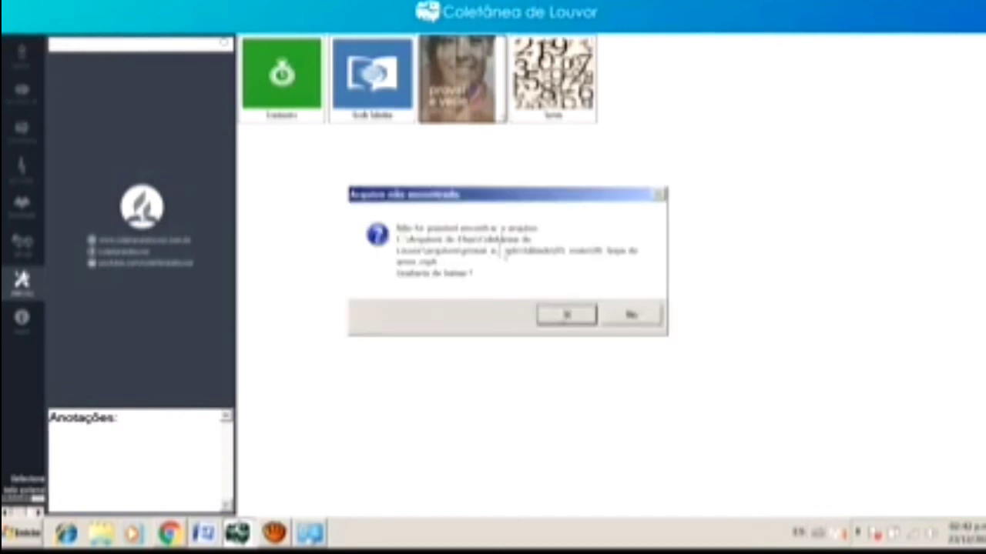
{"action": "left_click", "coordinate": [559, 317]}
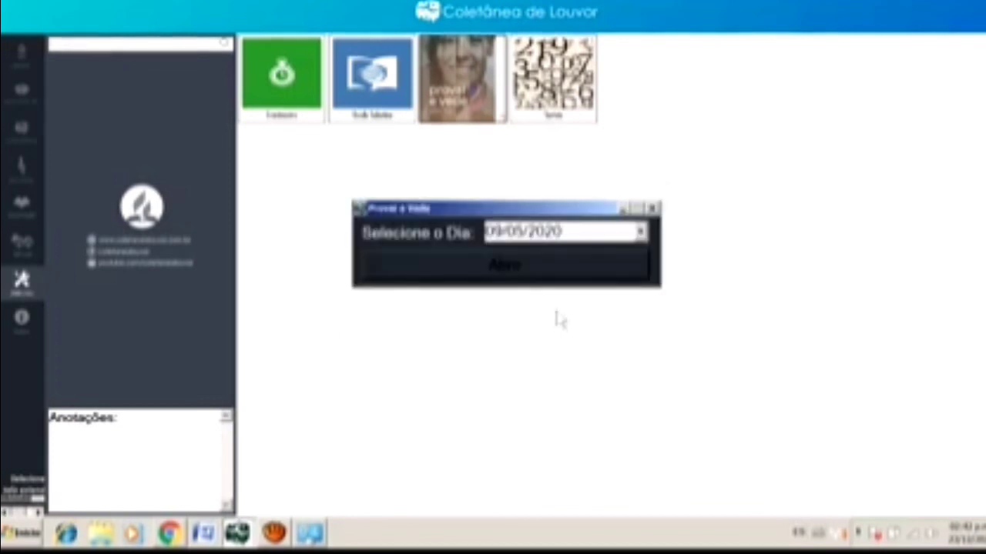
{"action": "type", "text": "29"}
{"action": "key", "text": "Return"}
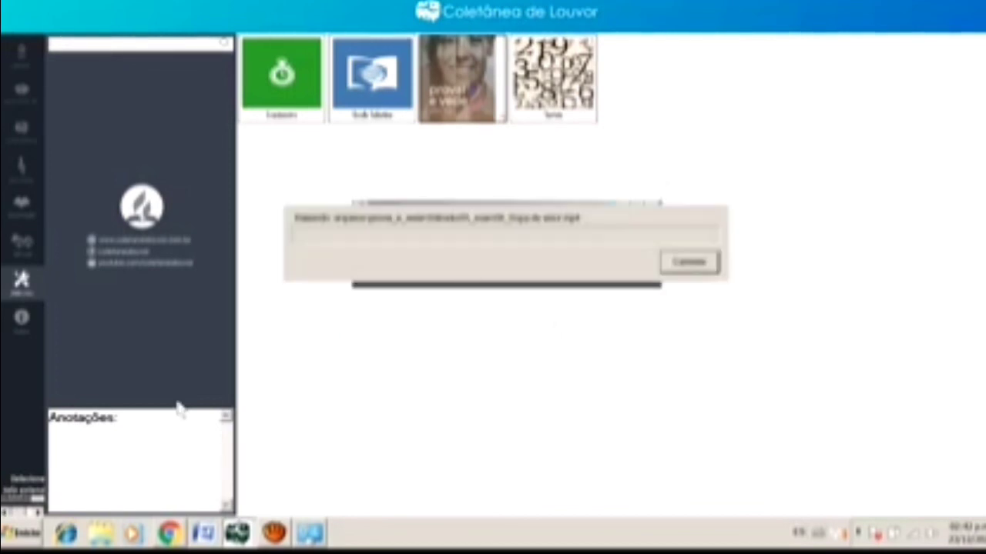